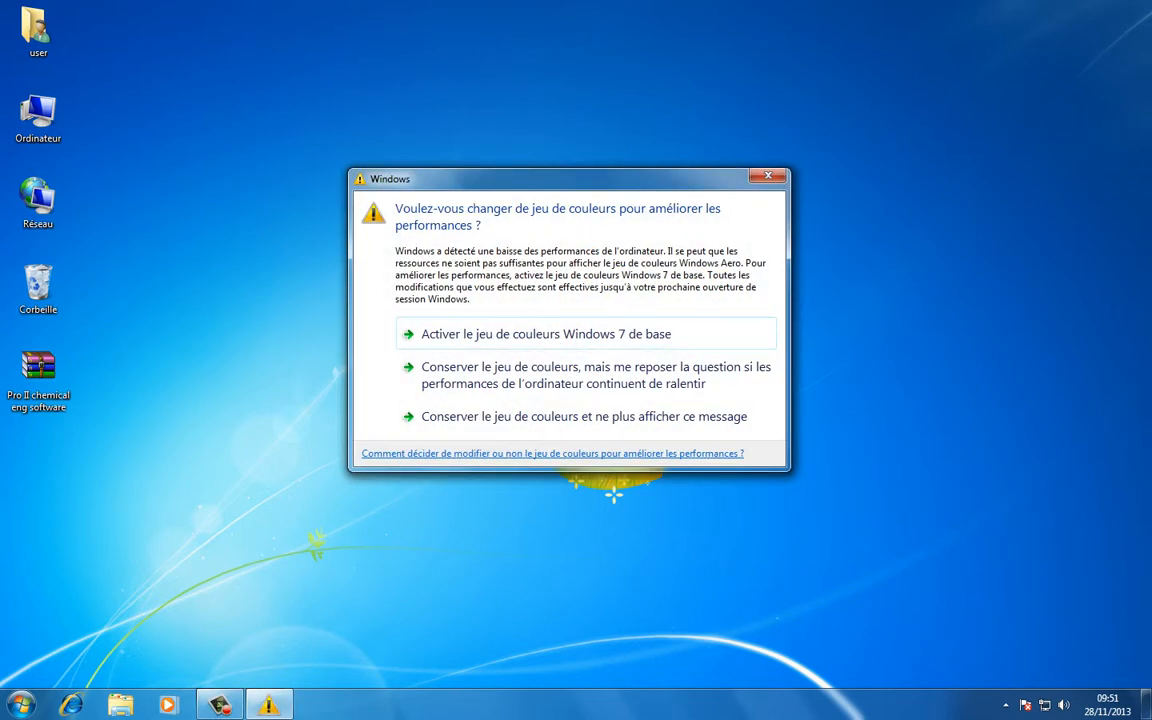
Extract the "Pro II chemical eng software" folder from its archive onto the desktop and close the archive
click(768, 176)
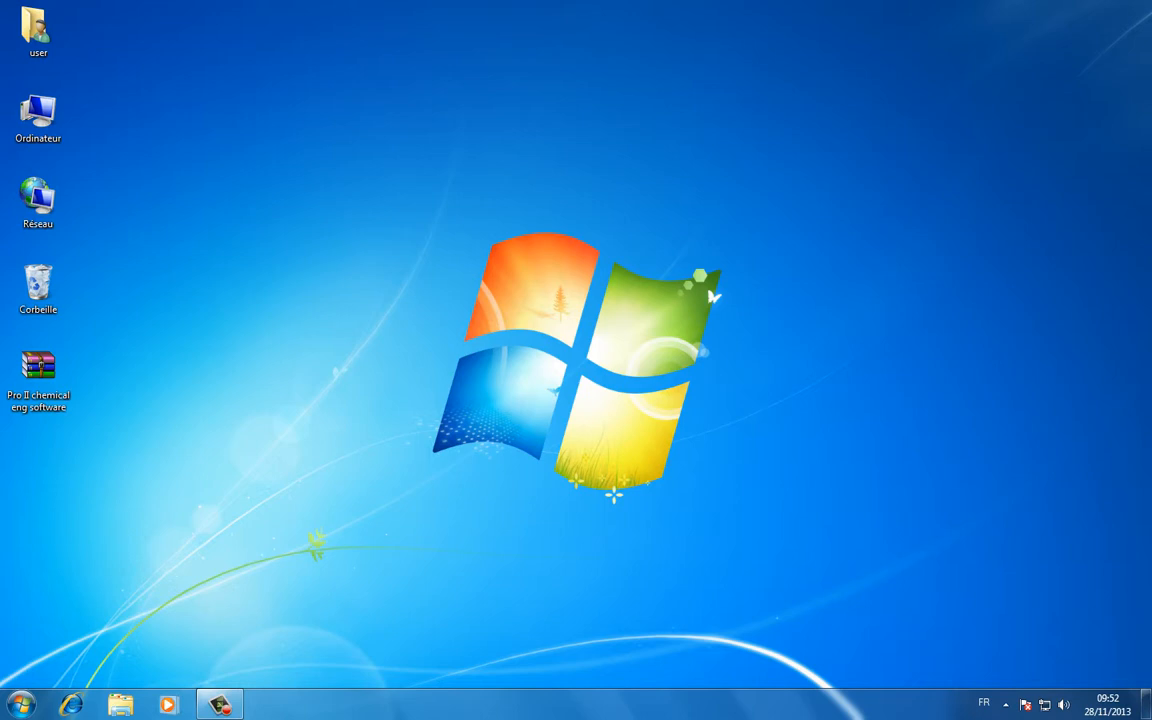
drag(38, 366, 191, 366)
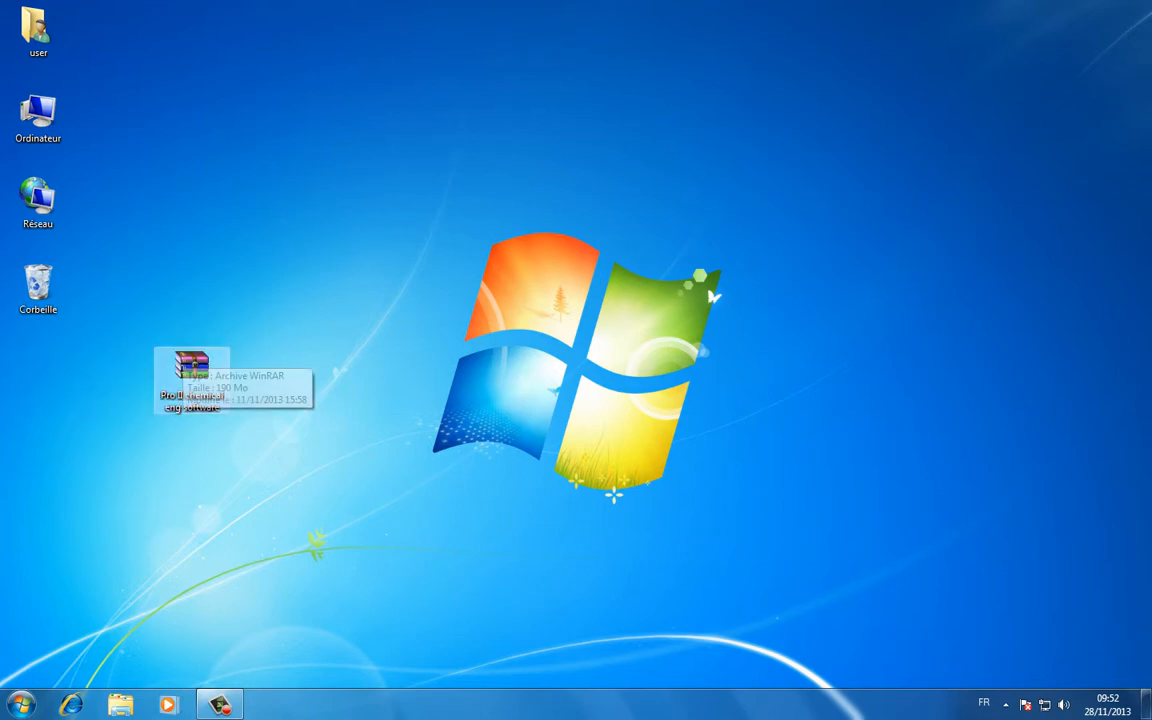
double_click(191, 370)
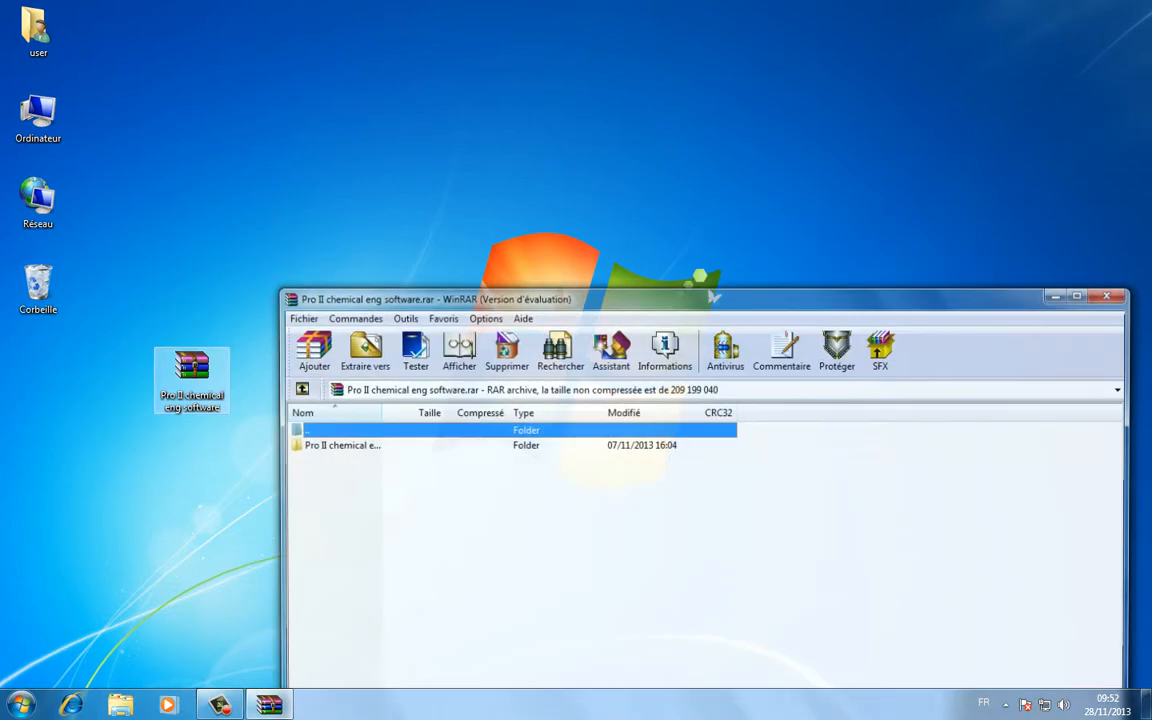
drag(620, 296, 830, 126)
click(546, 274)
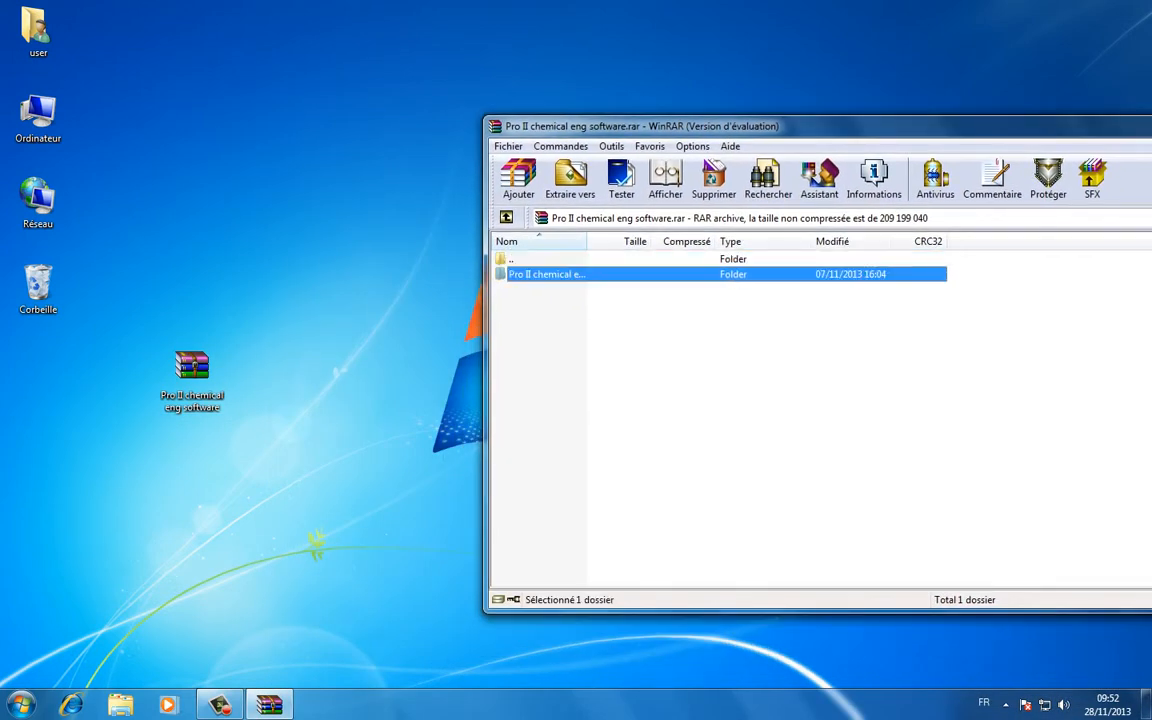
drag(546, 274, 320, 300)
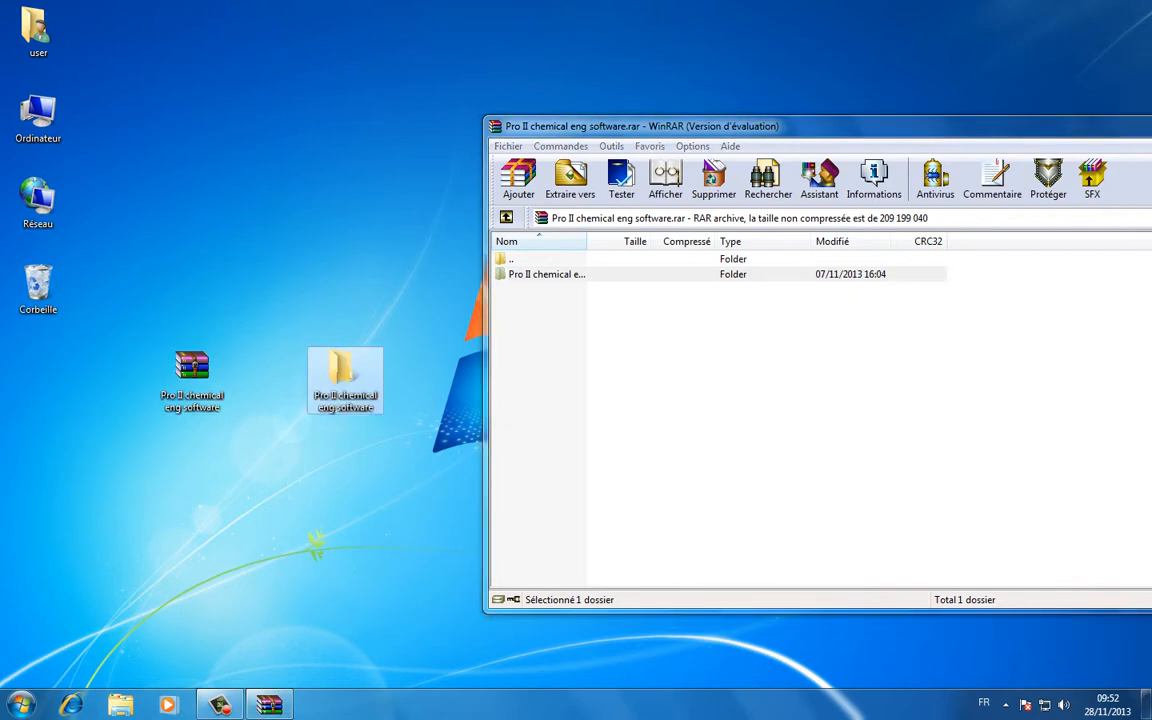
drag(650, 126, 294, 286)
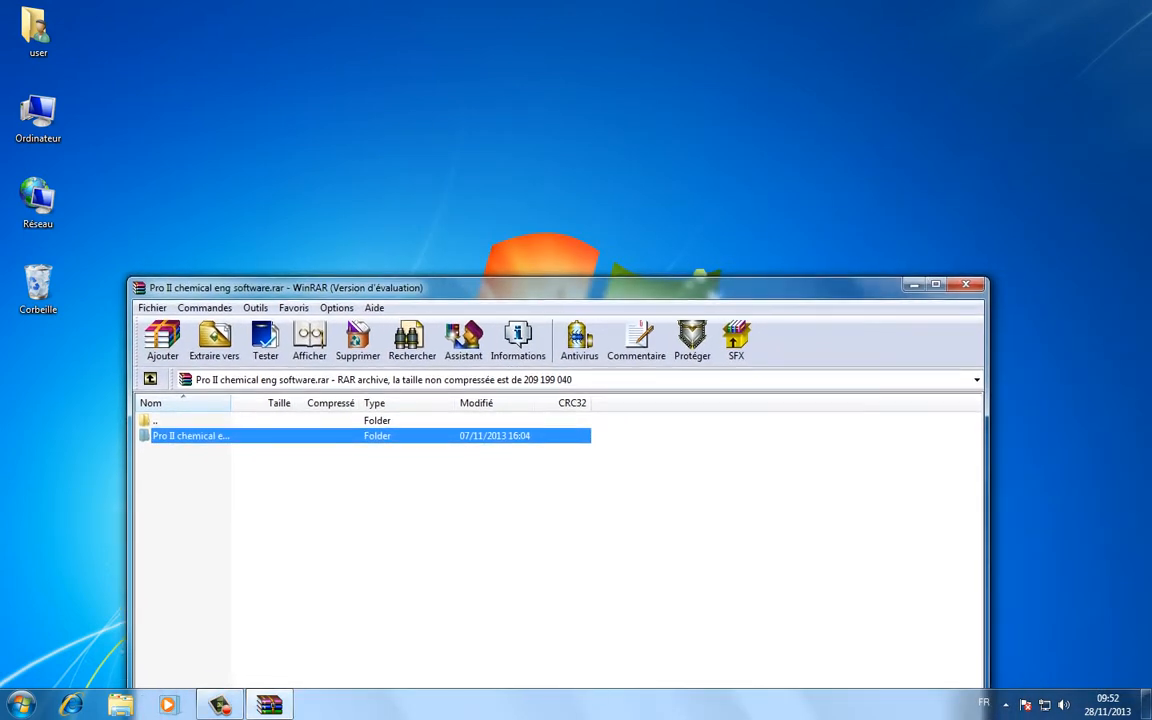
click(966, 285)
drag(344, 372, 345, 118)
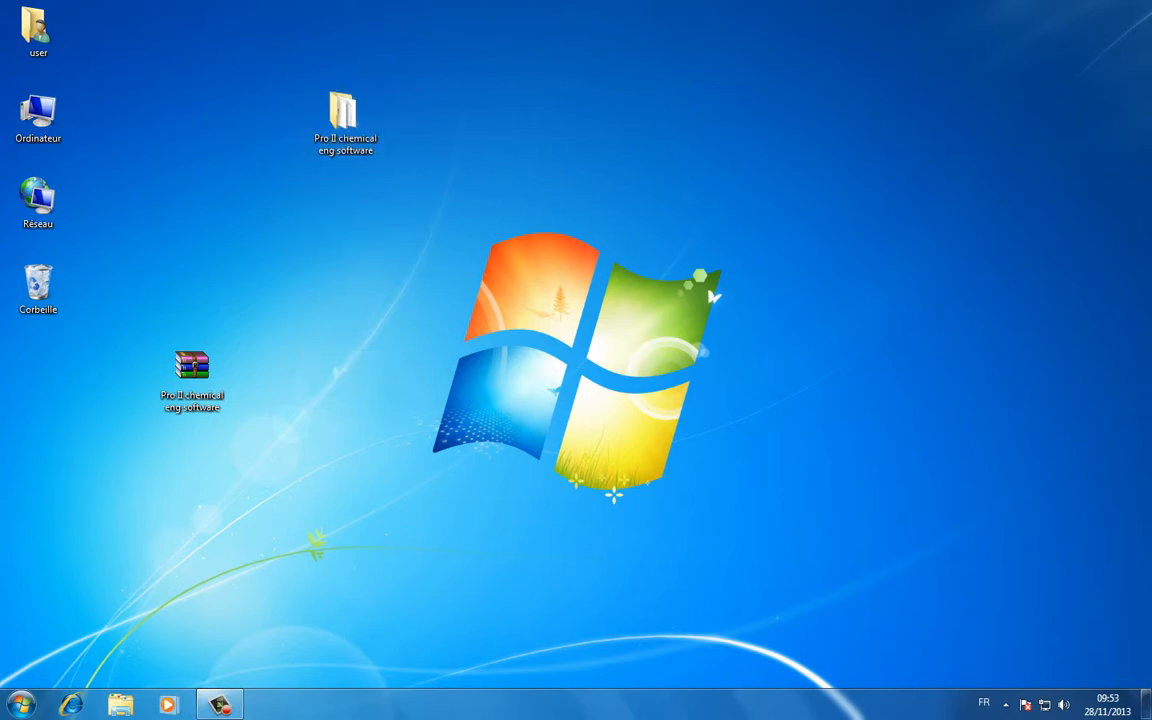
Launch setup from the extracted "Pro II chemical eng software" folder
drag(275, 79, 365, 156)
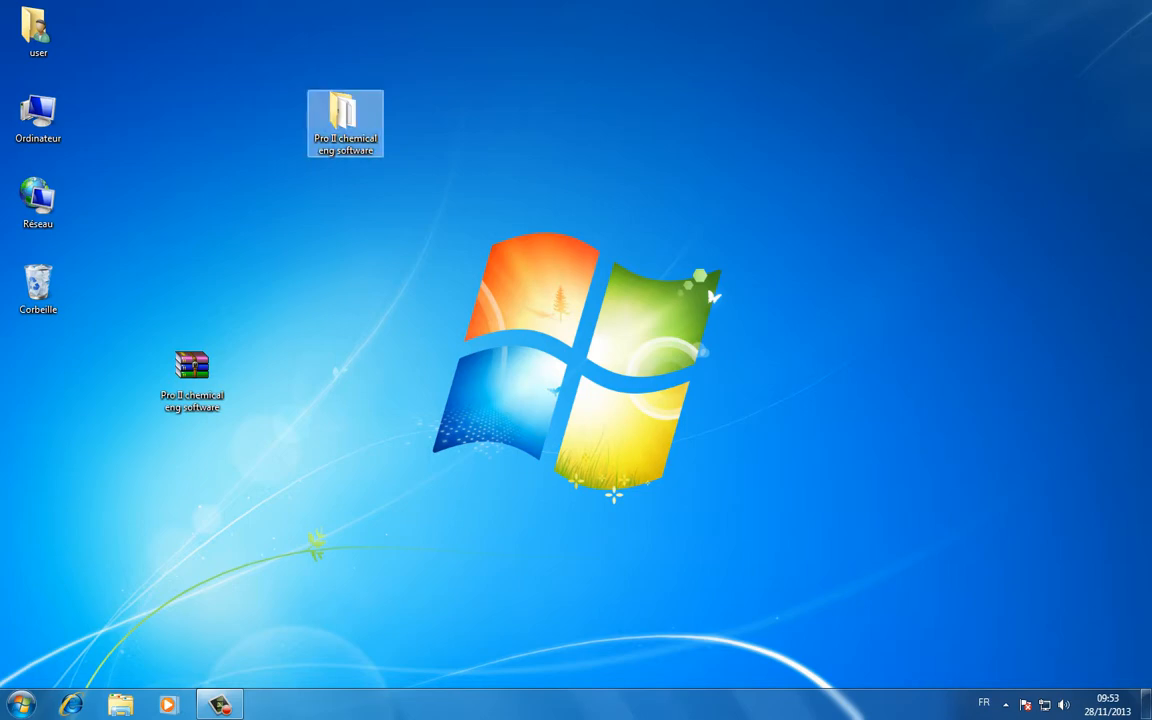
double_click(345, 122)
drag(500, 120, 680, 98)
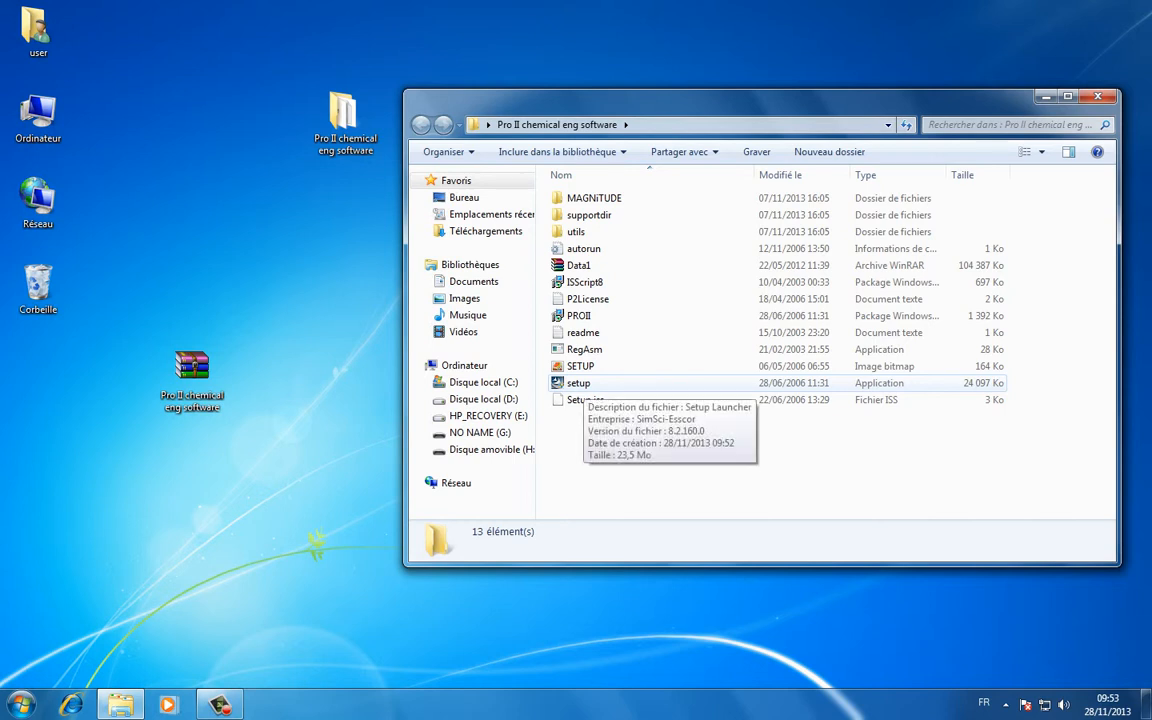
click(584, 384)
click(584, 384)
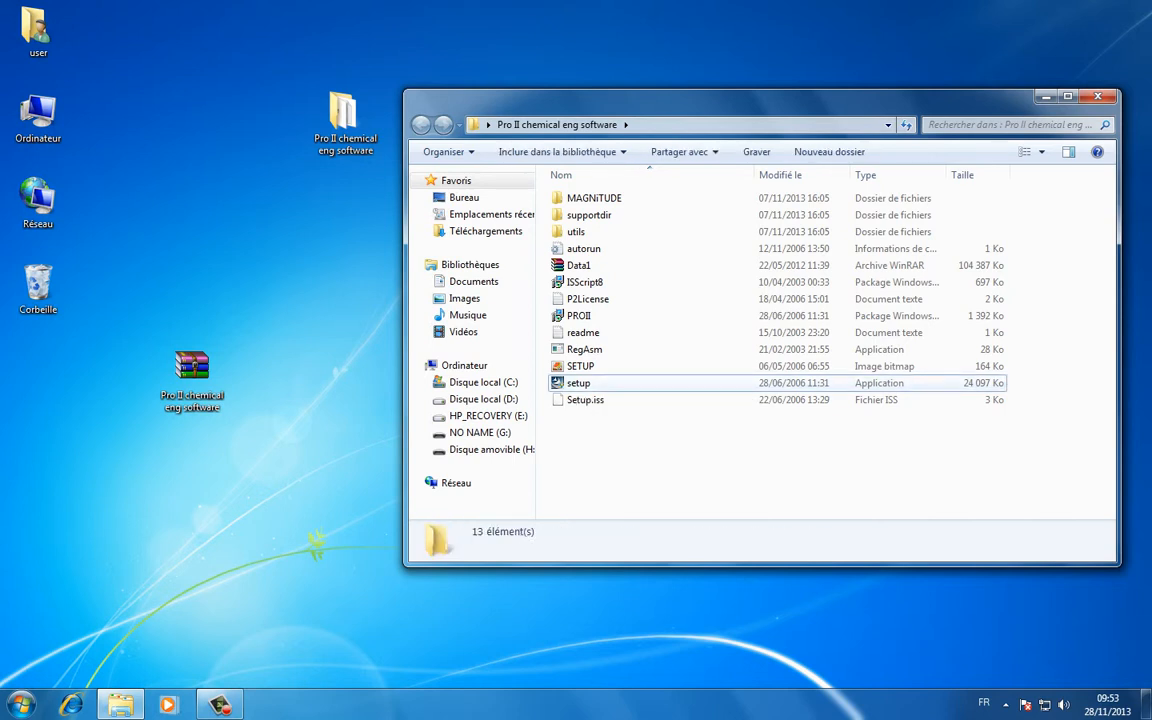
click(584, 384)
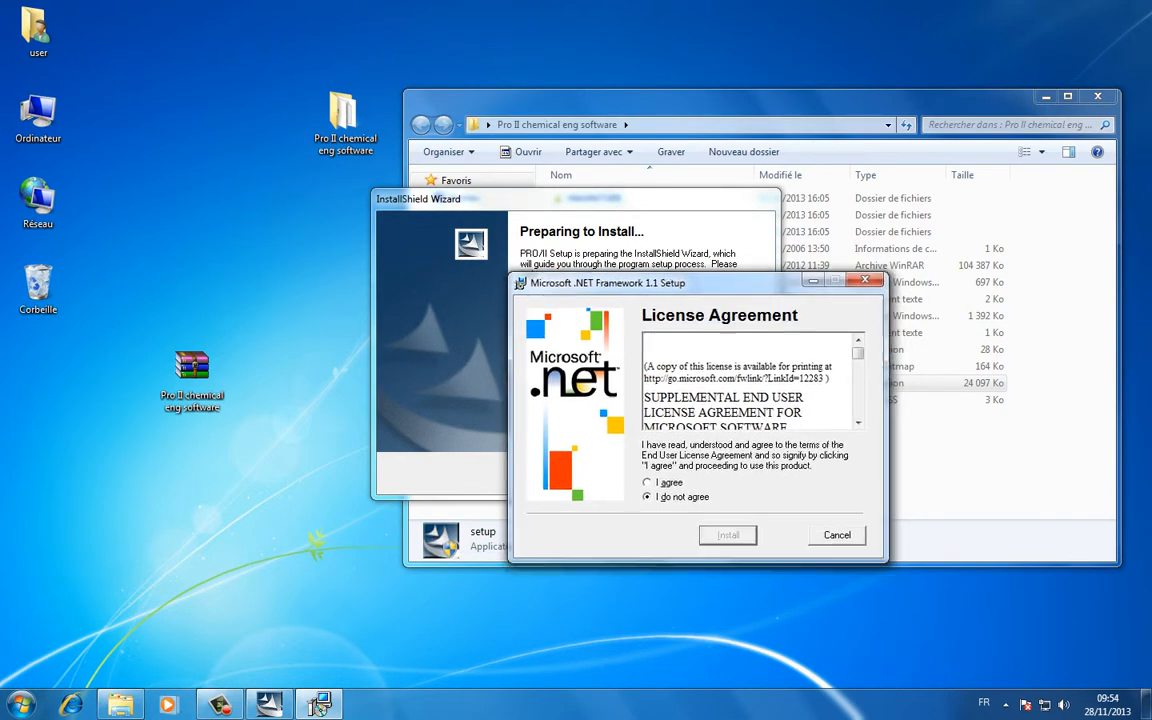
Agree to the Microsoft .NET Framework 1.1 license and install it
key(alt+a)
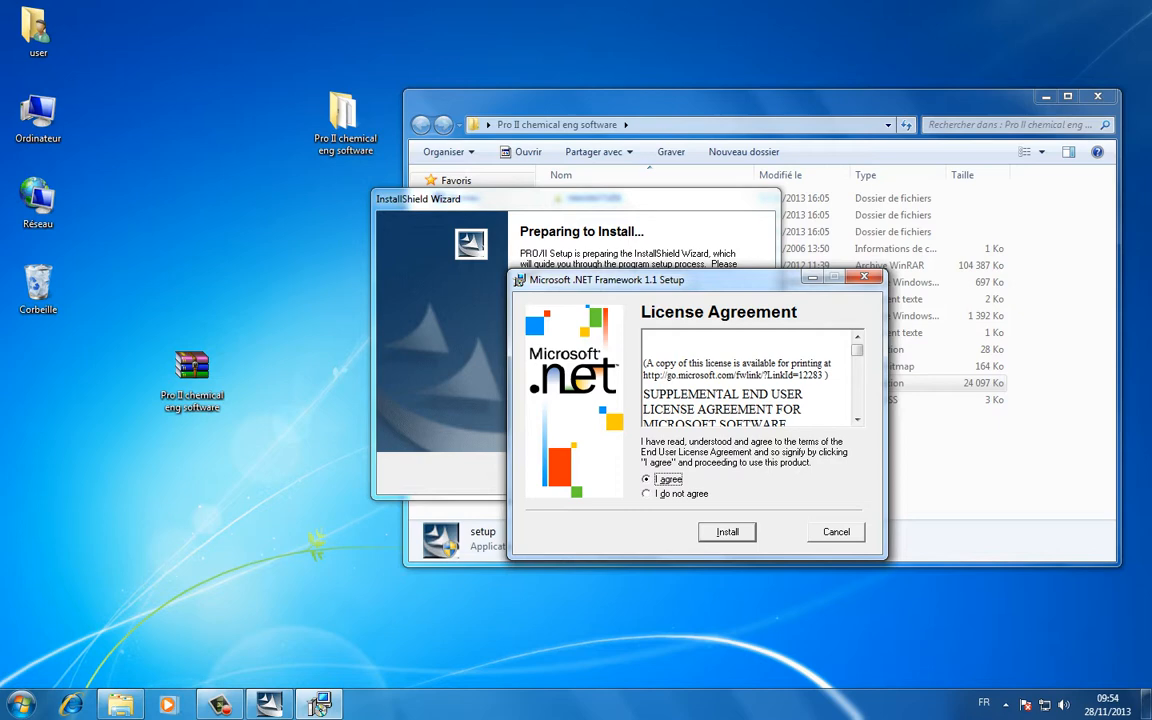
click(727, 532)
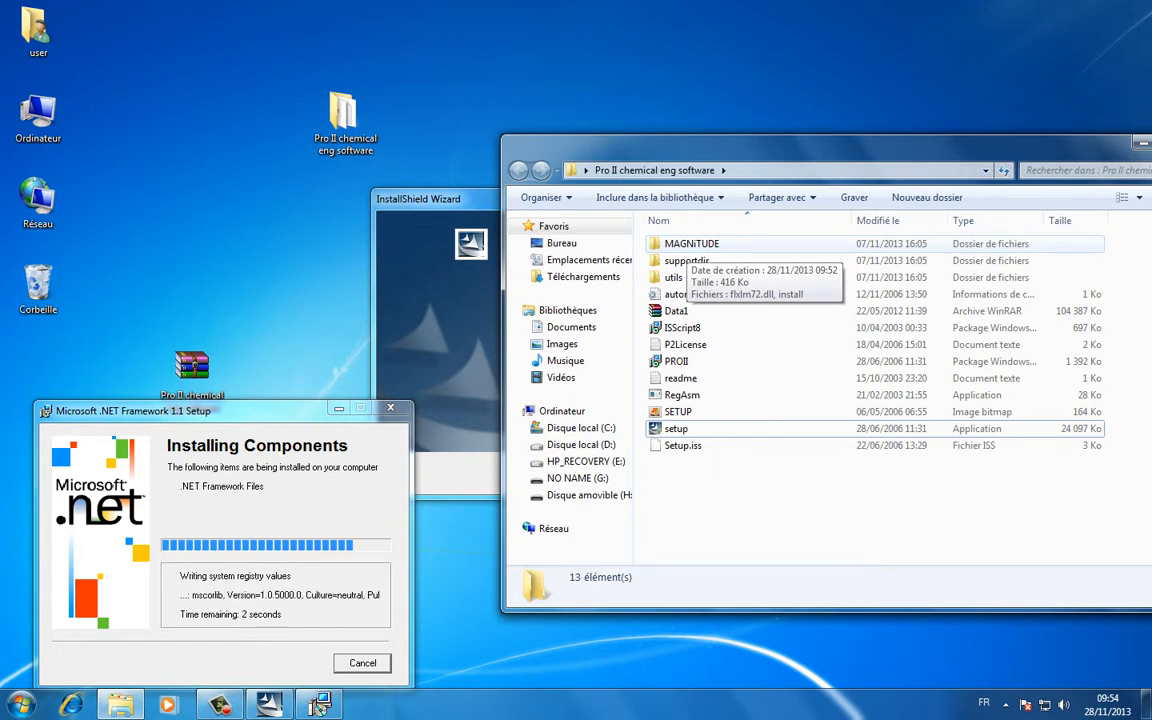
Open the MAGNiTUDE folder of the extracted software, select flxlm72.dll, and minimize the folder window
double_click(691, 243)
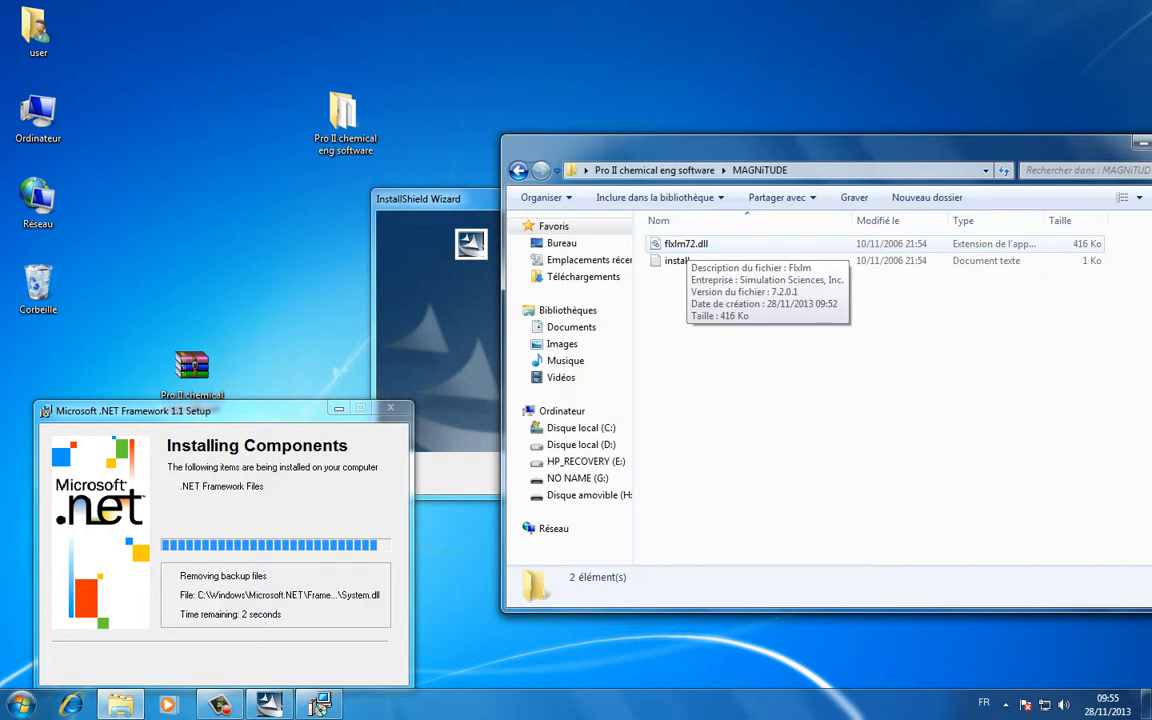
click(686, 244)
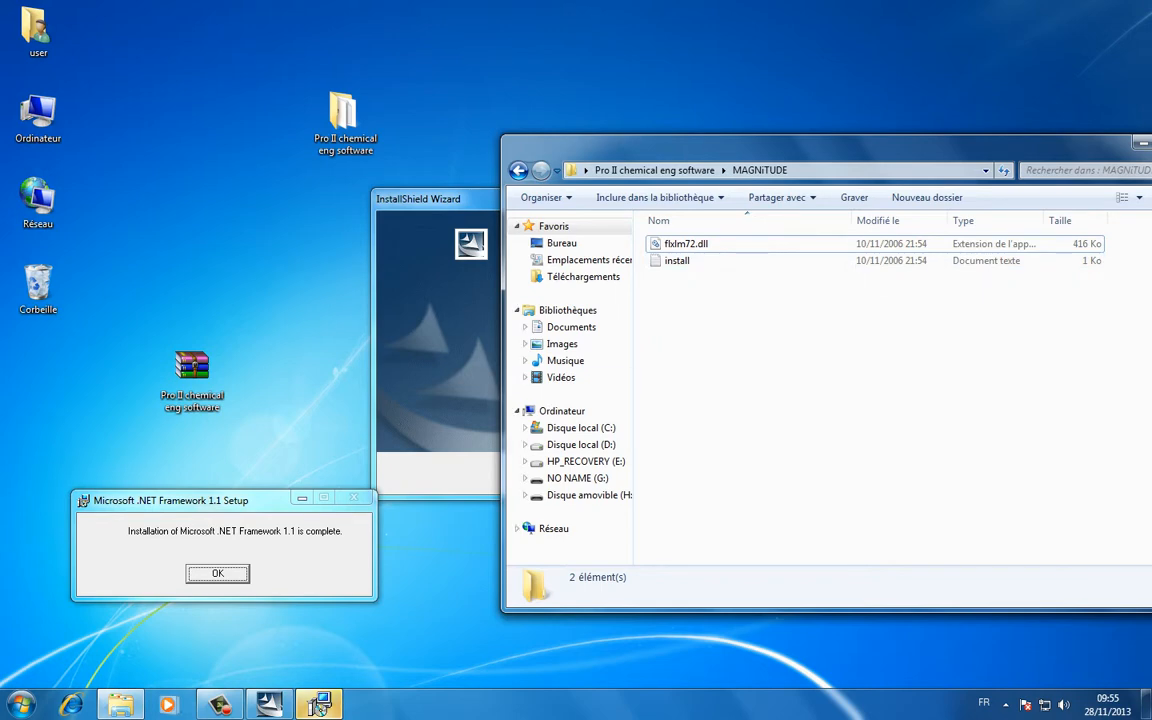
drag(850, 146, 689, 146)
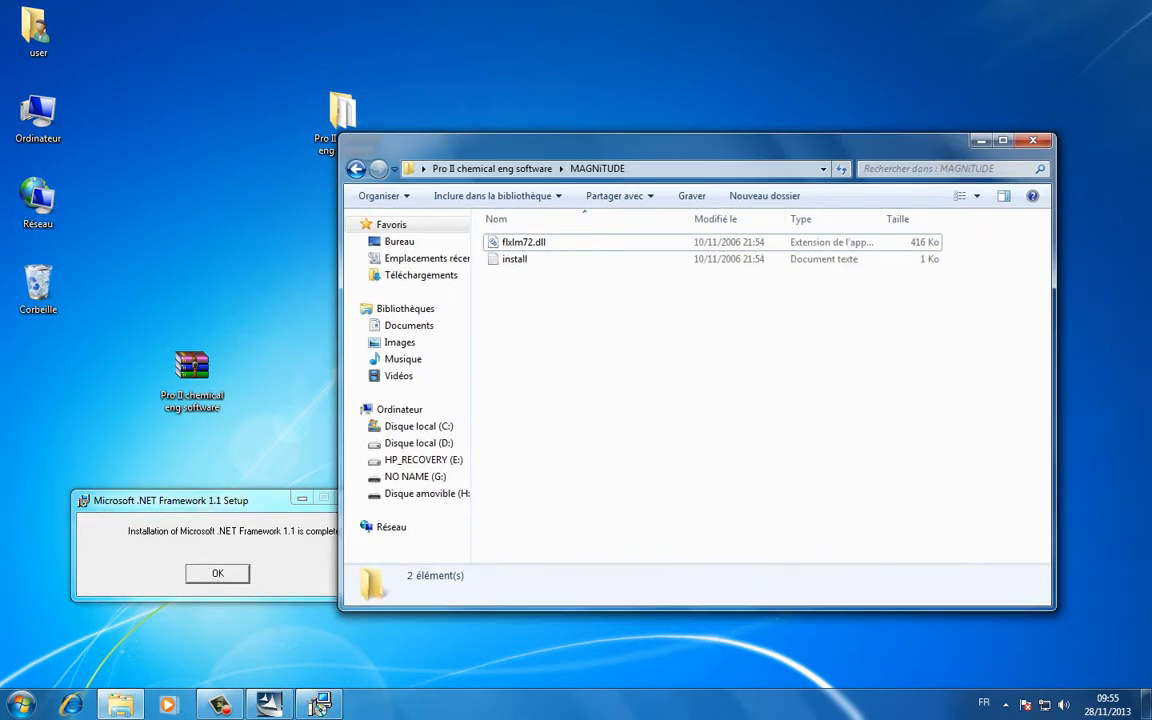
click(981, 142)
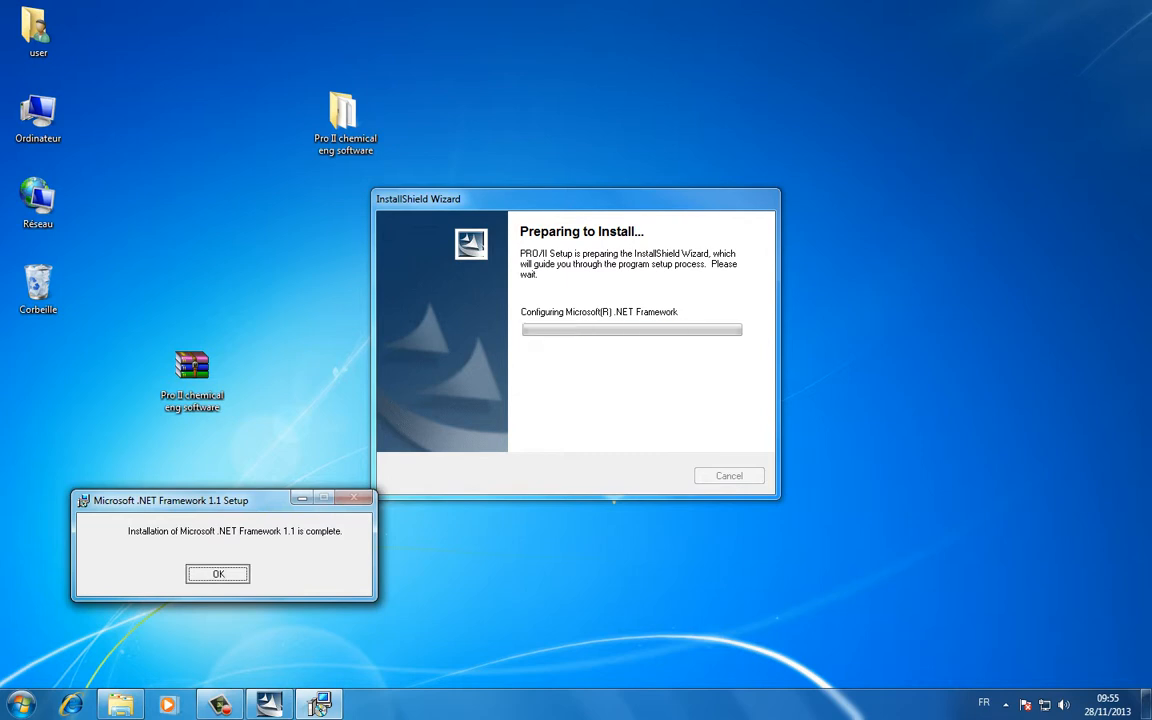
Proceed through the PRO/II 8.0 setup with the license accepted, the Standalone install option and destination folder C:\SIMSCI\
key(Return)
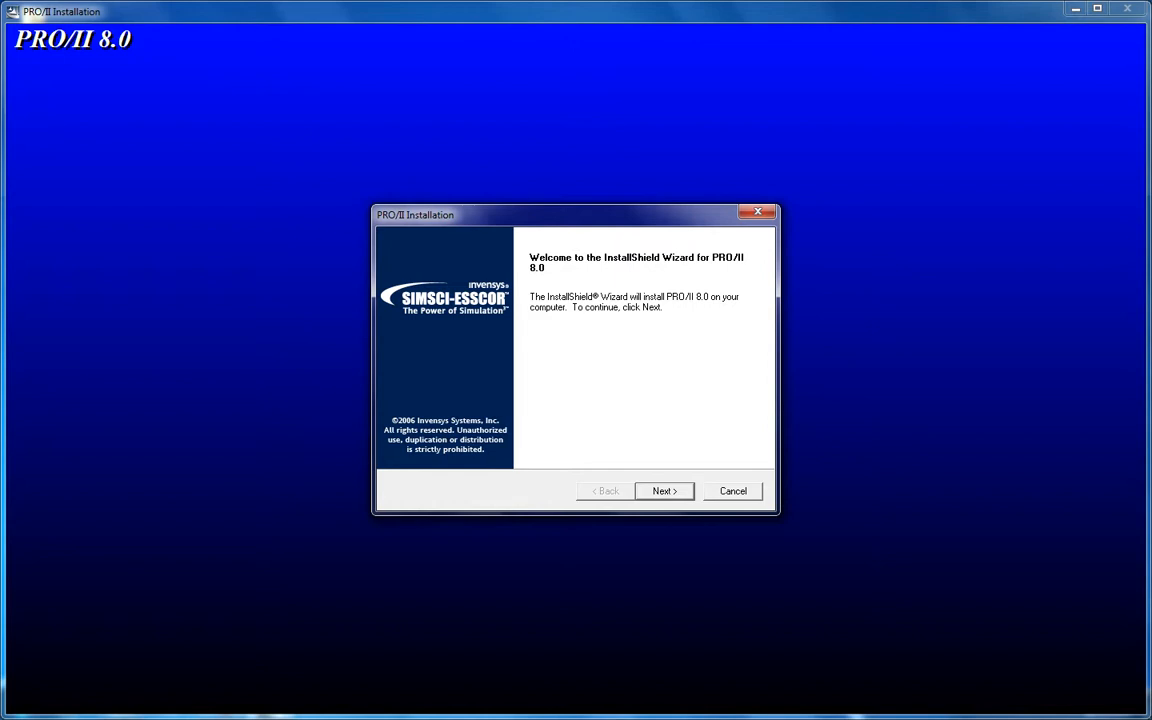
key(Return)
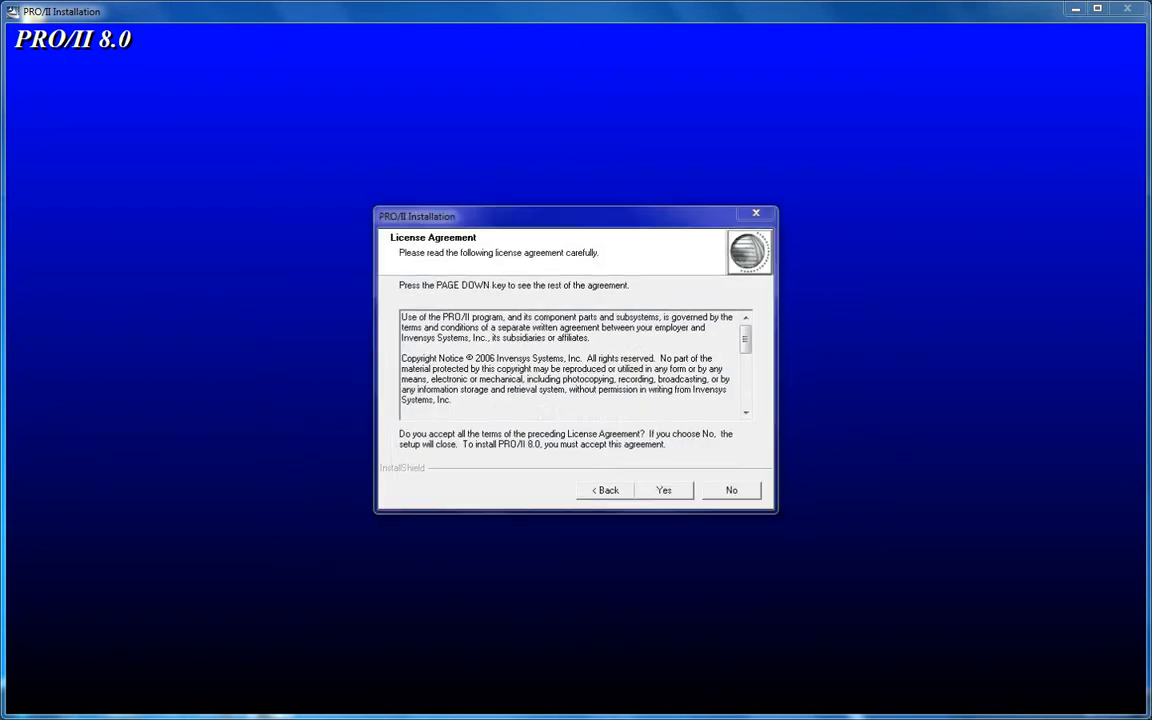
key(Return)
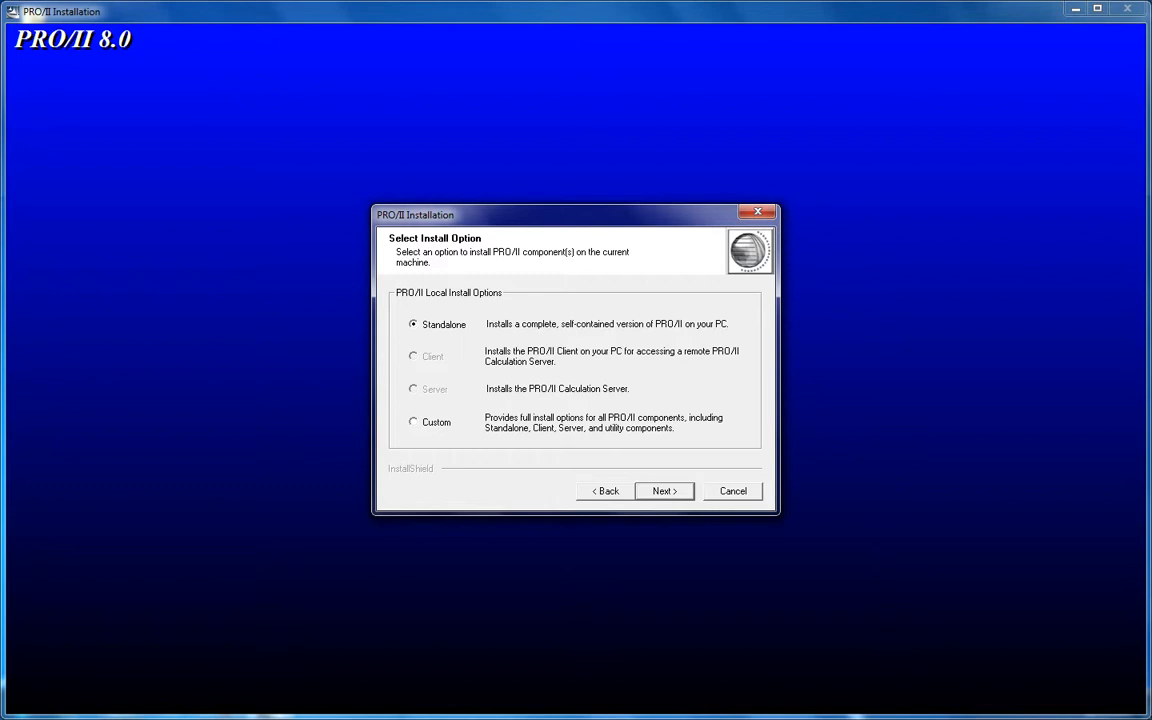
key(Return)
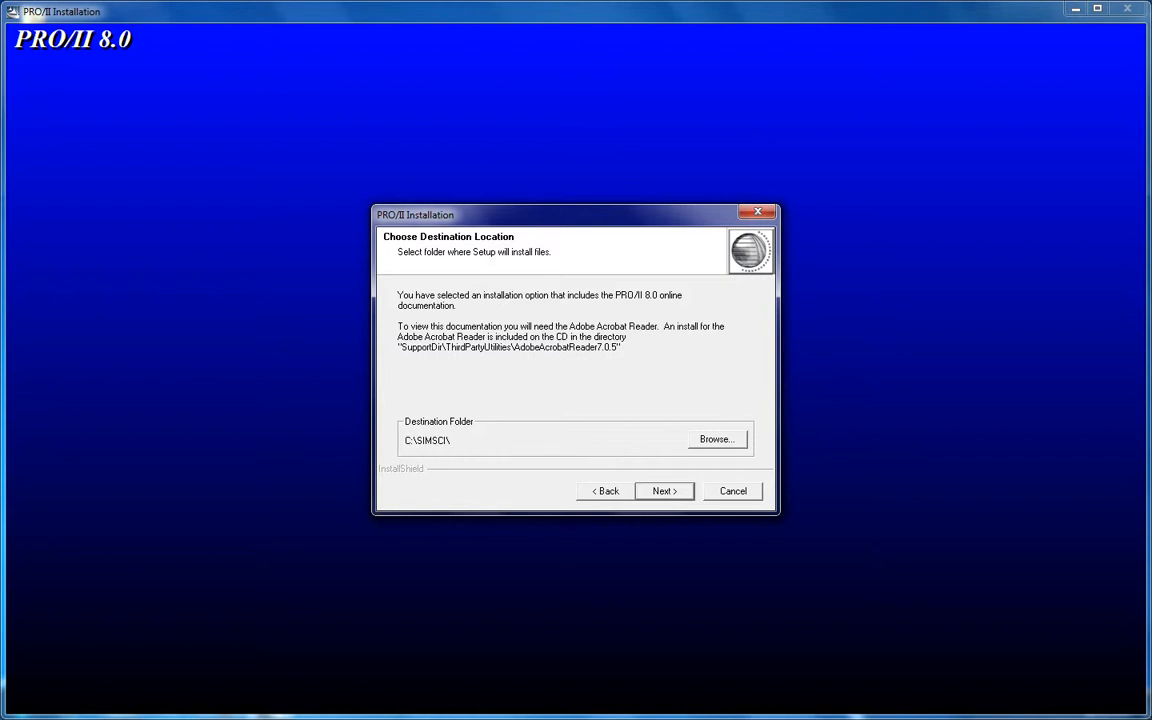
key(Return)
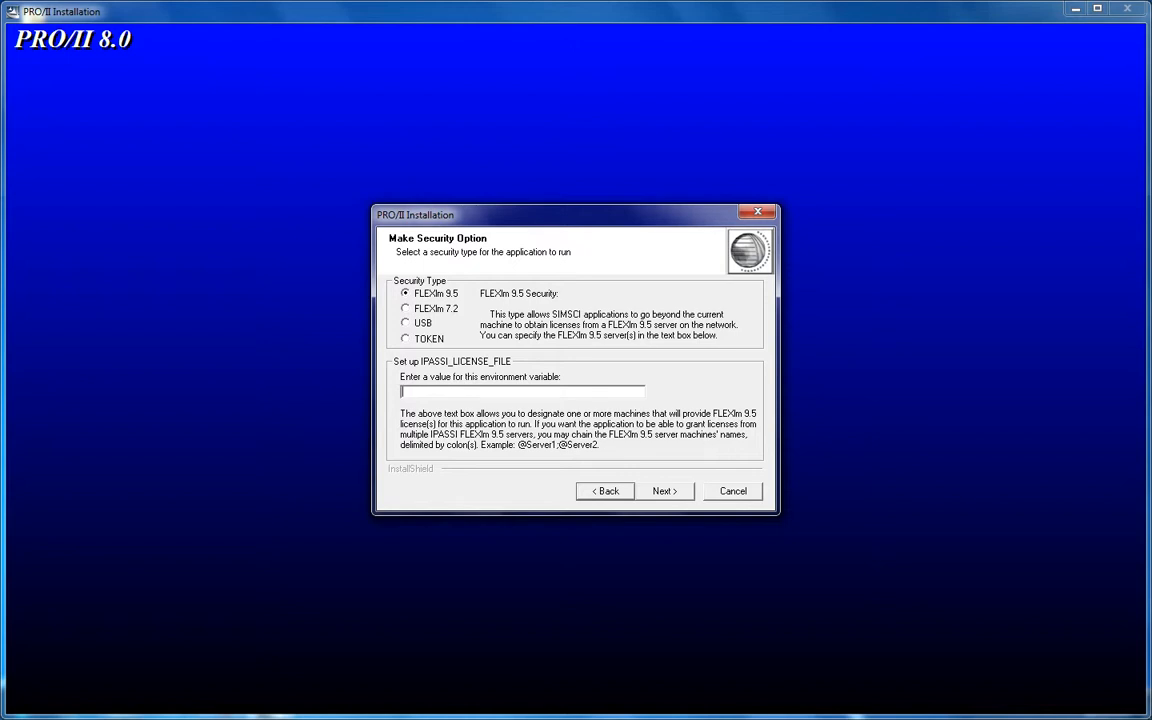
Choose FLEXlm 7.2 as the security type, leave the license variable blank, and complete the PRO/II 8.0 installation including the Sentinel USB driver
click(405, 308)
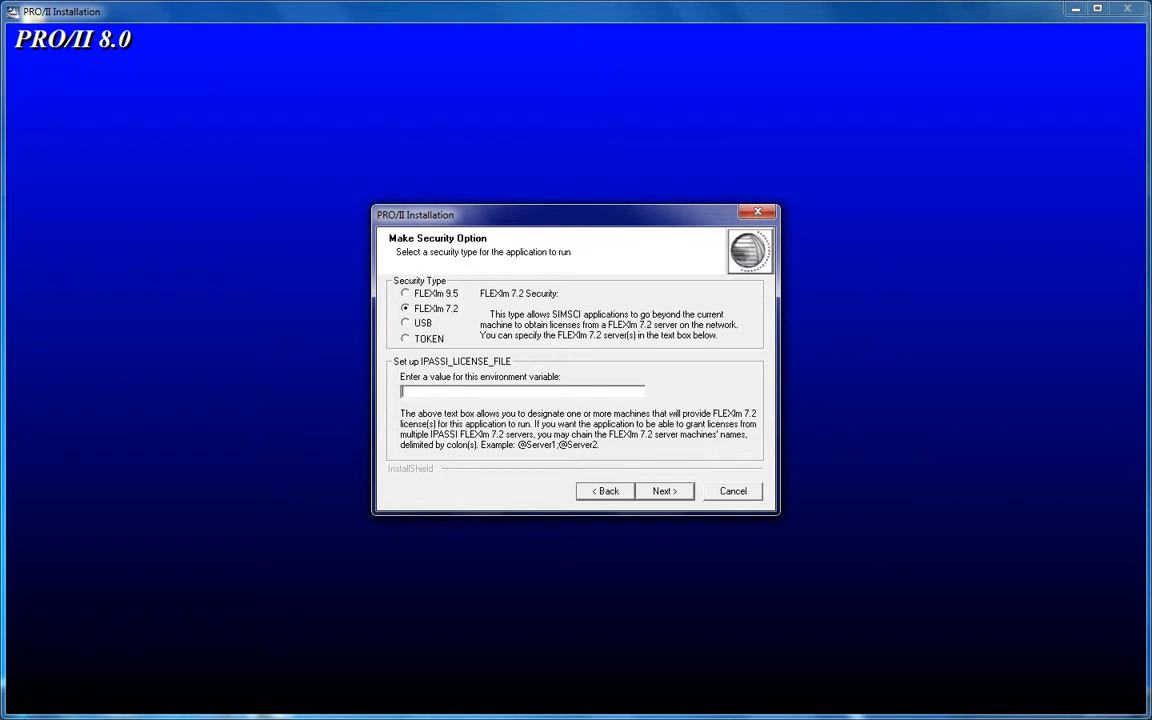
click(665, 491)
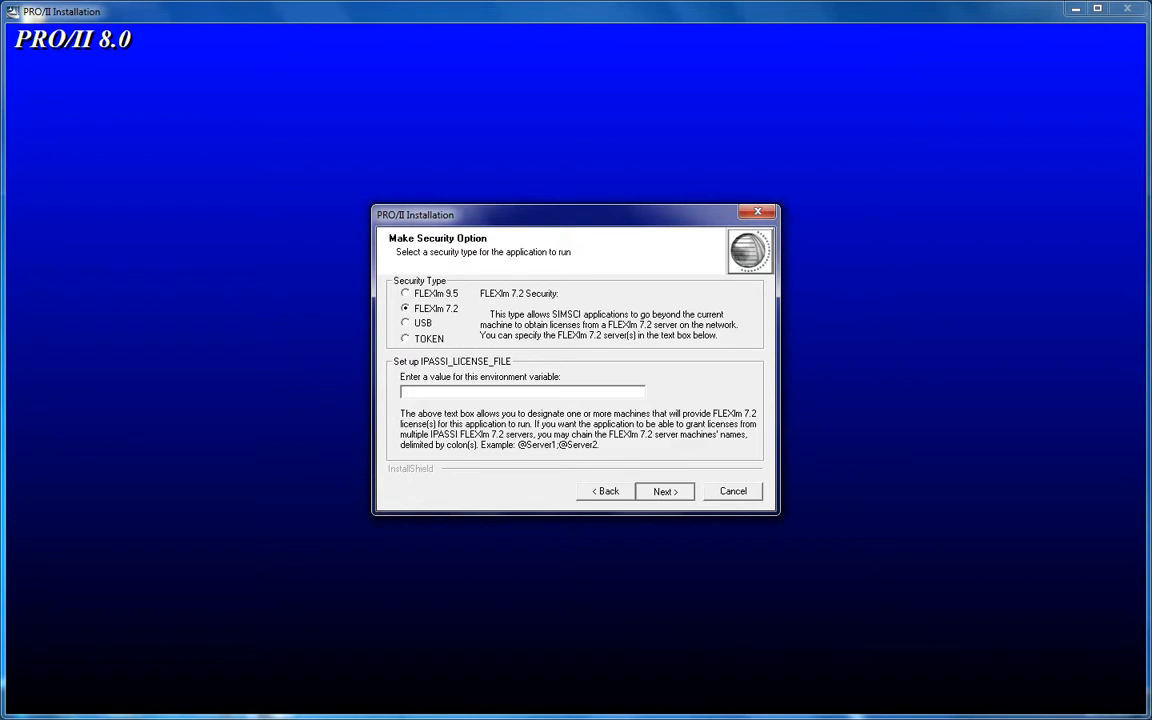
click(665, 491)
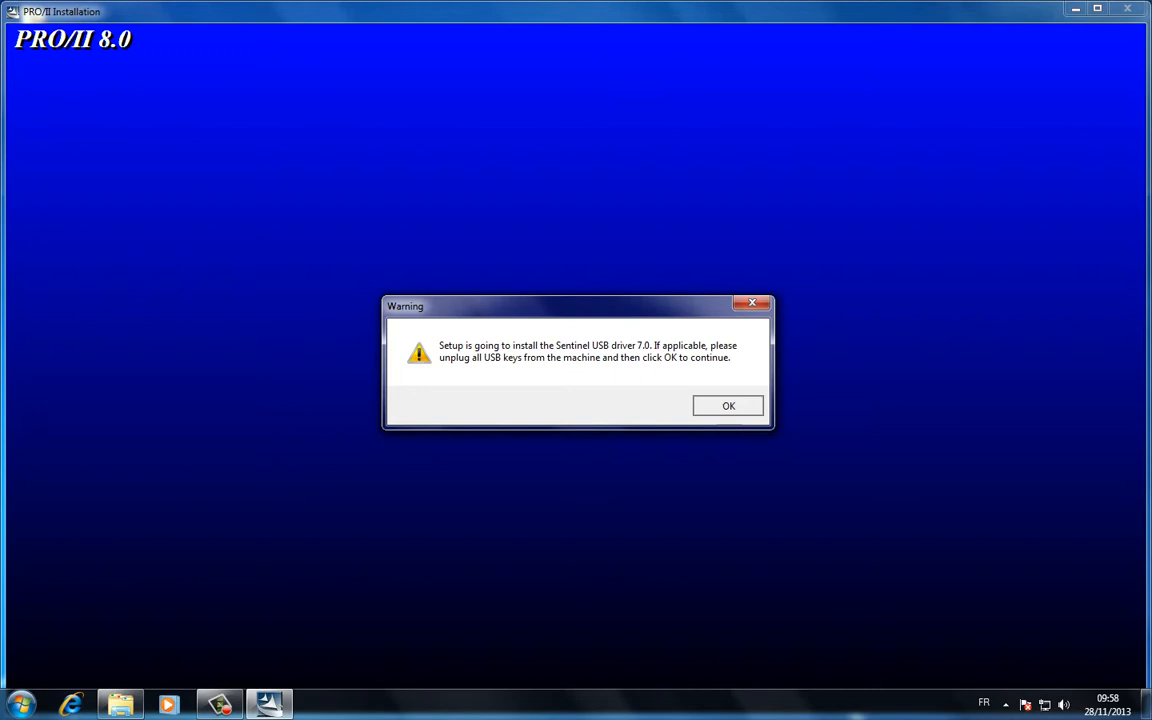
key(Return)
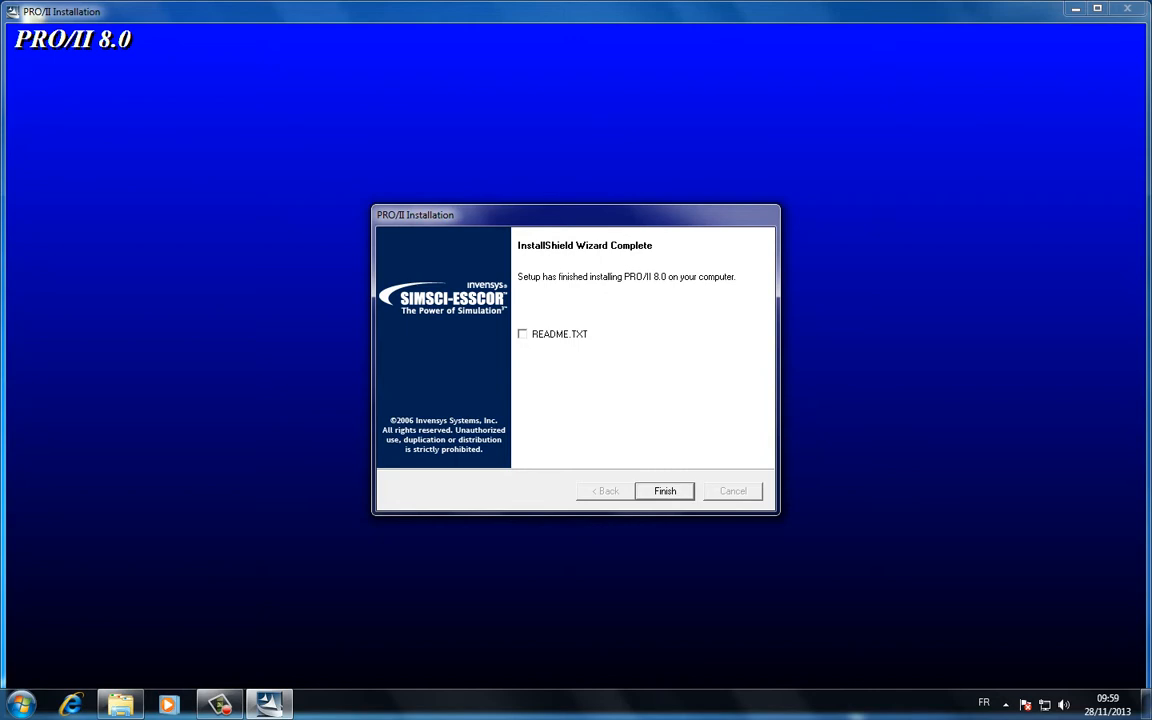
click(665, 491)
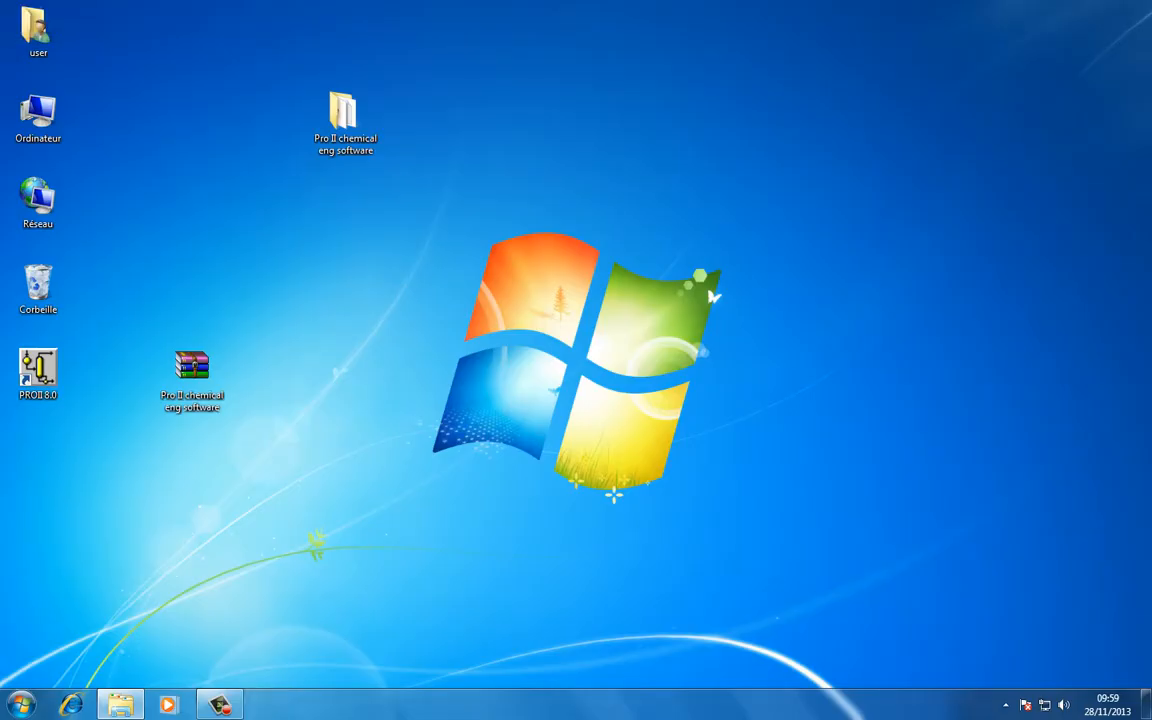
Restore the MAGNiTUDE folder window and select flxlm72.dll in it
click(120, 704)
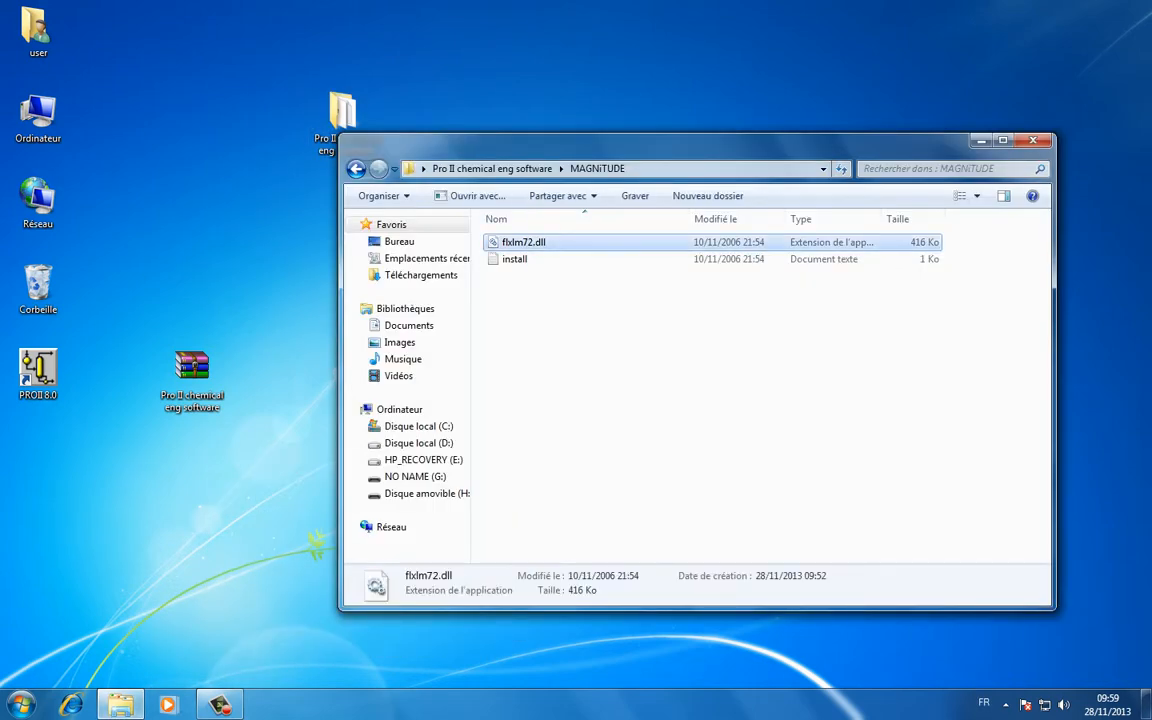
click(219, 704)
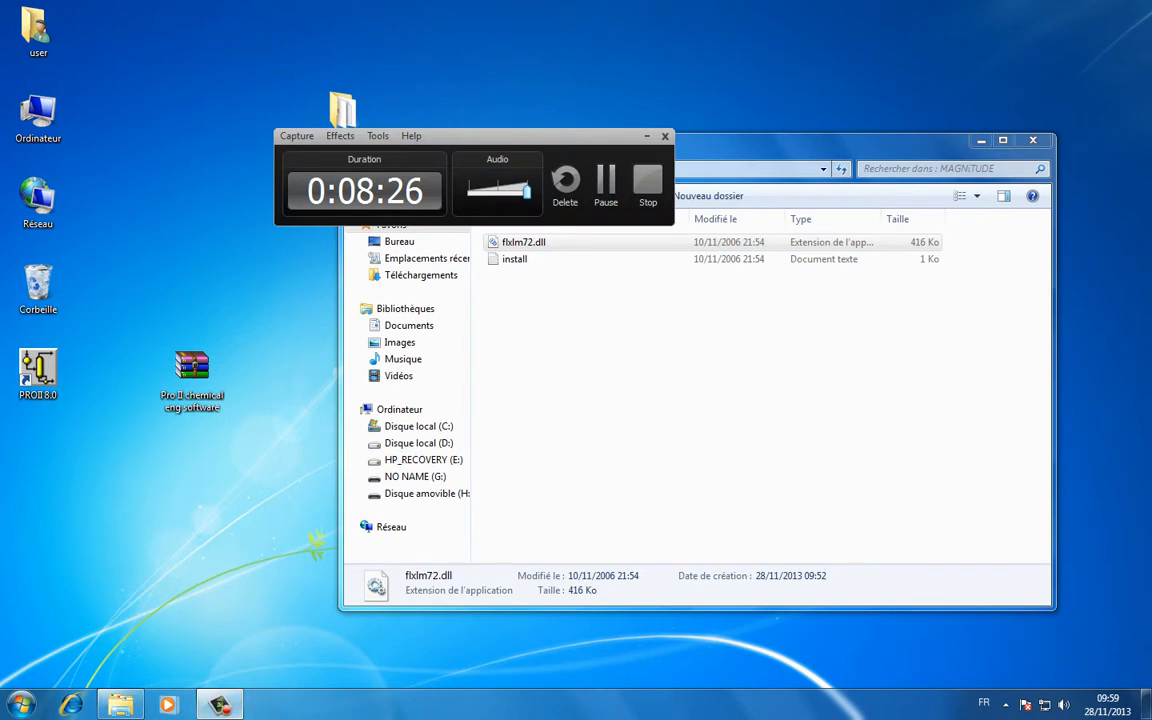
click(606, 180)
click(606, 180)
click(219, 704)
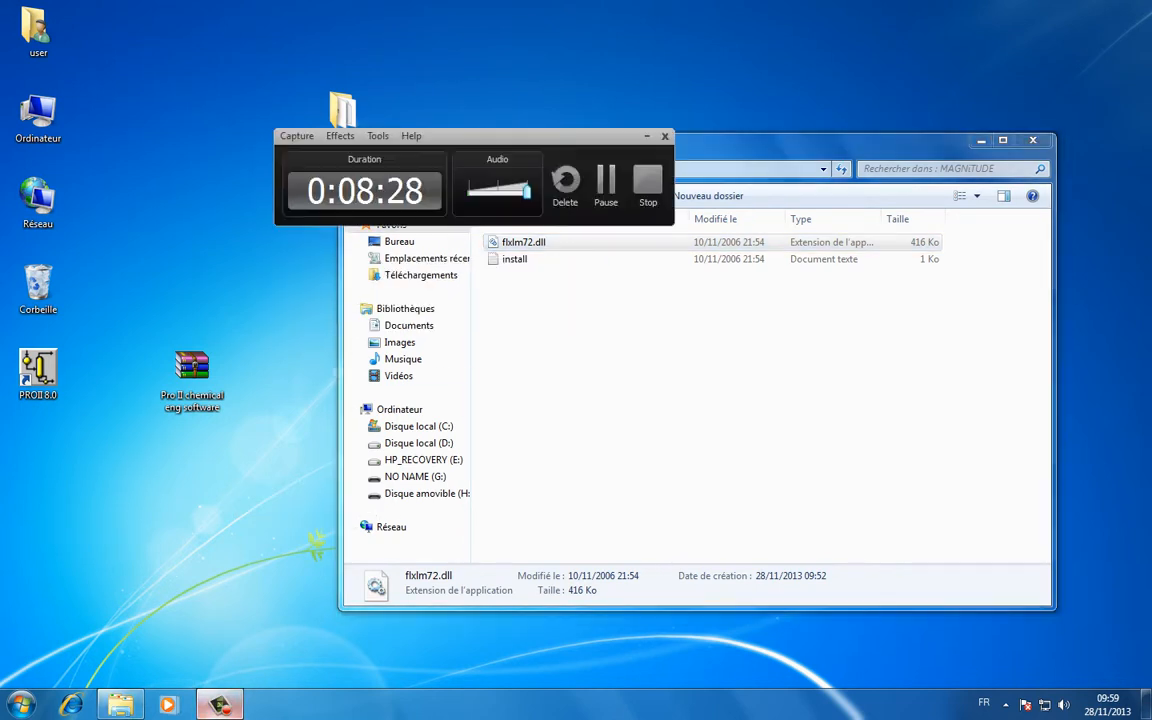
click(640, 350)
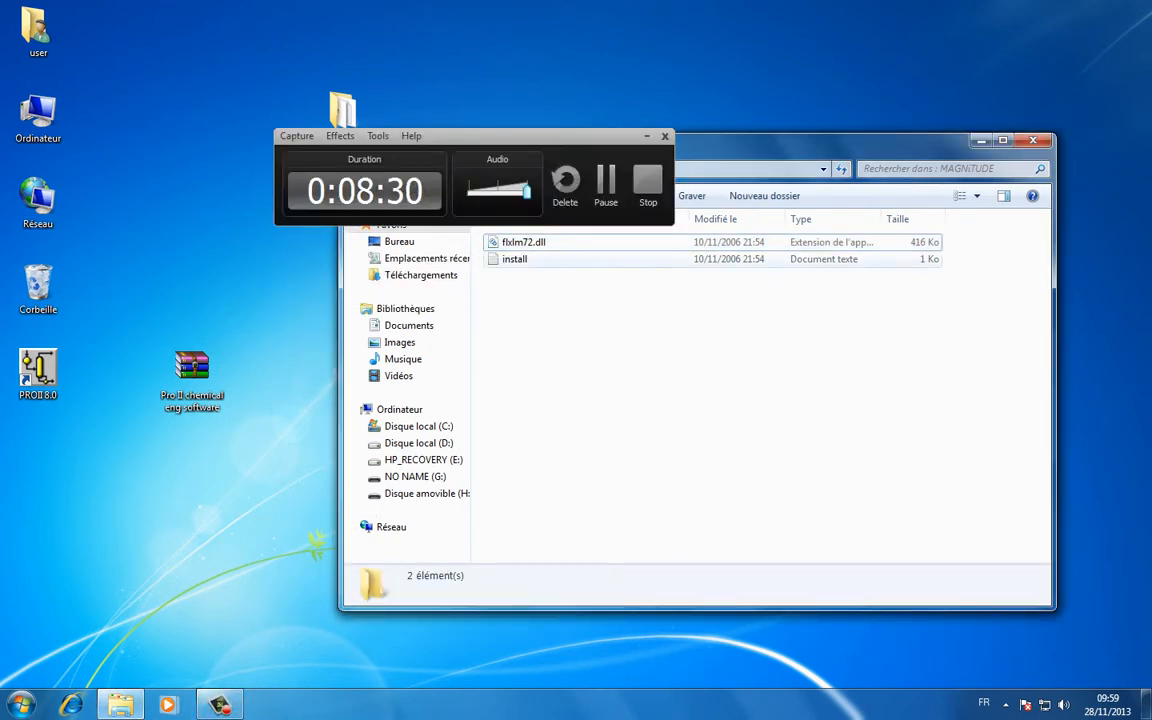
click(524, 242)
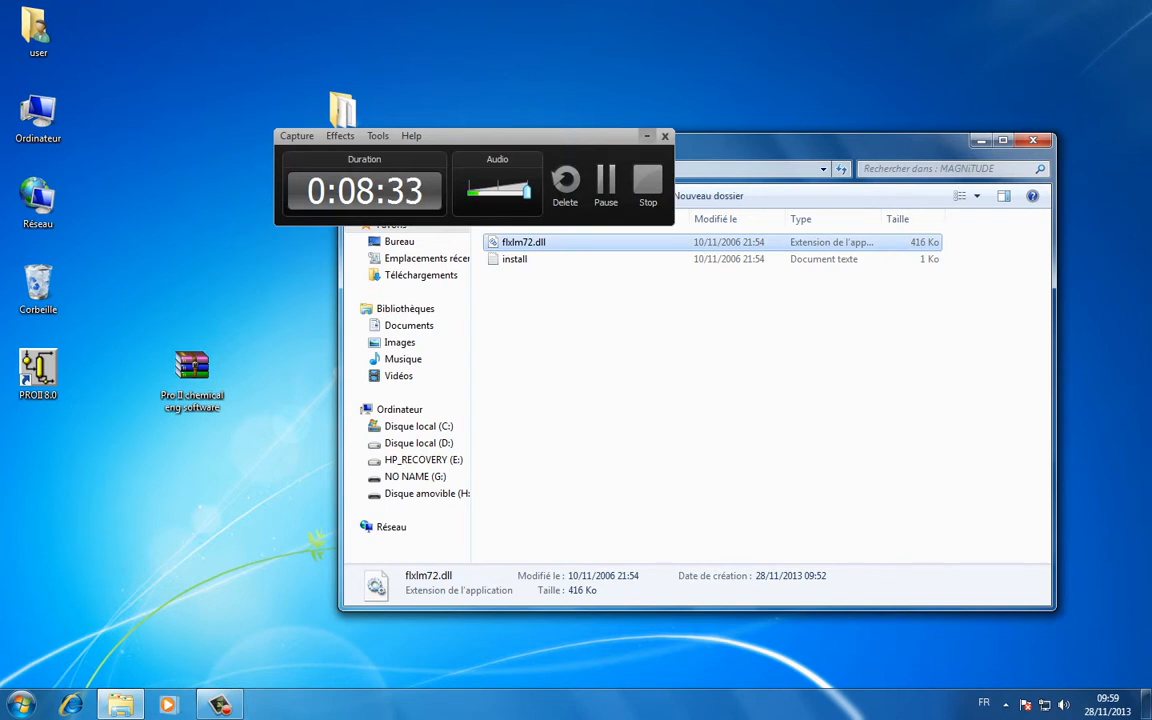
click(647, 136)
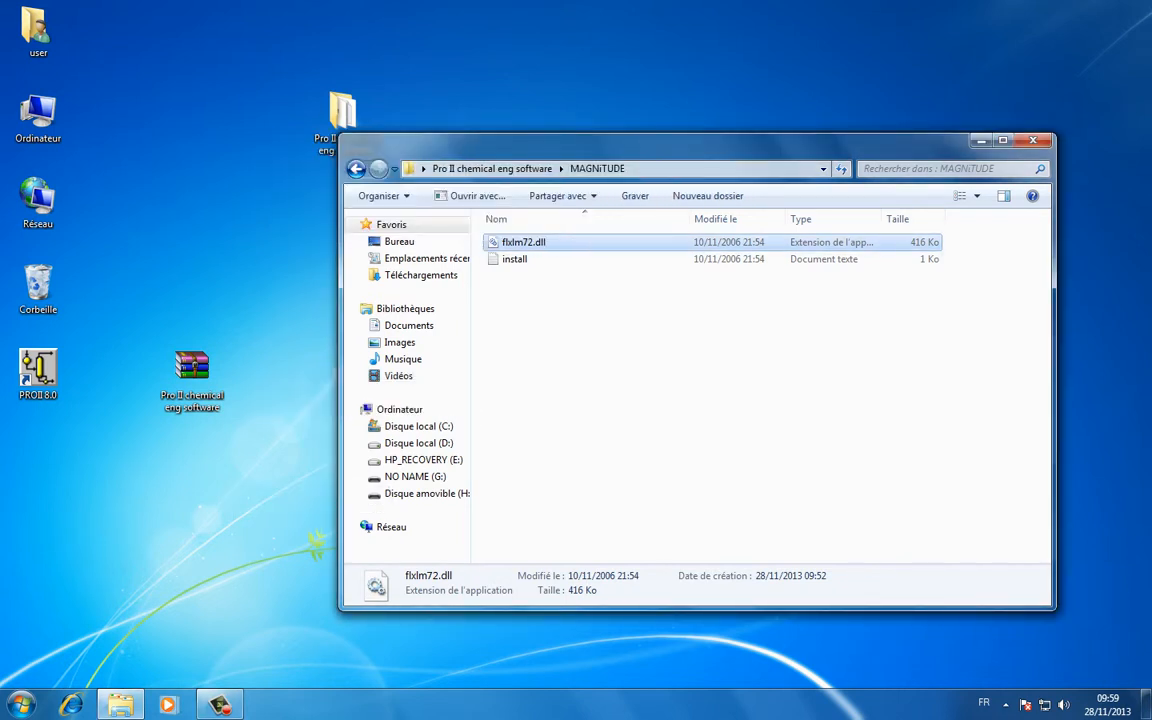
Open the folder C:\SIMSCI\Proii80\Bin in a separate window
click(20, 704)
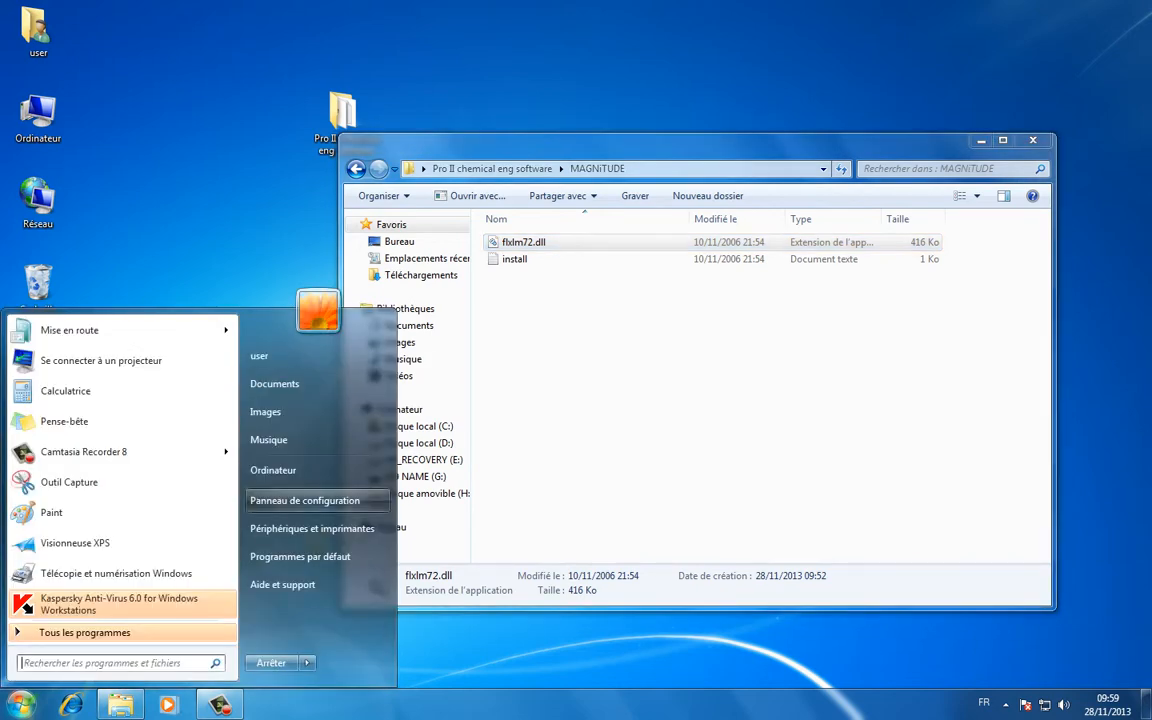
click(362, 469)
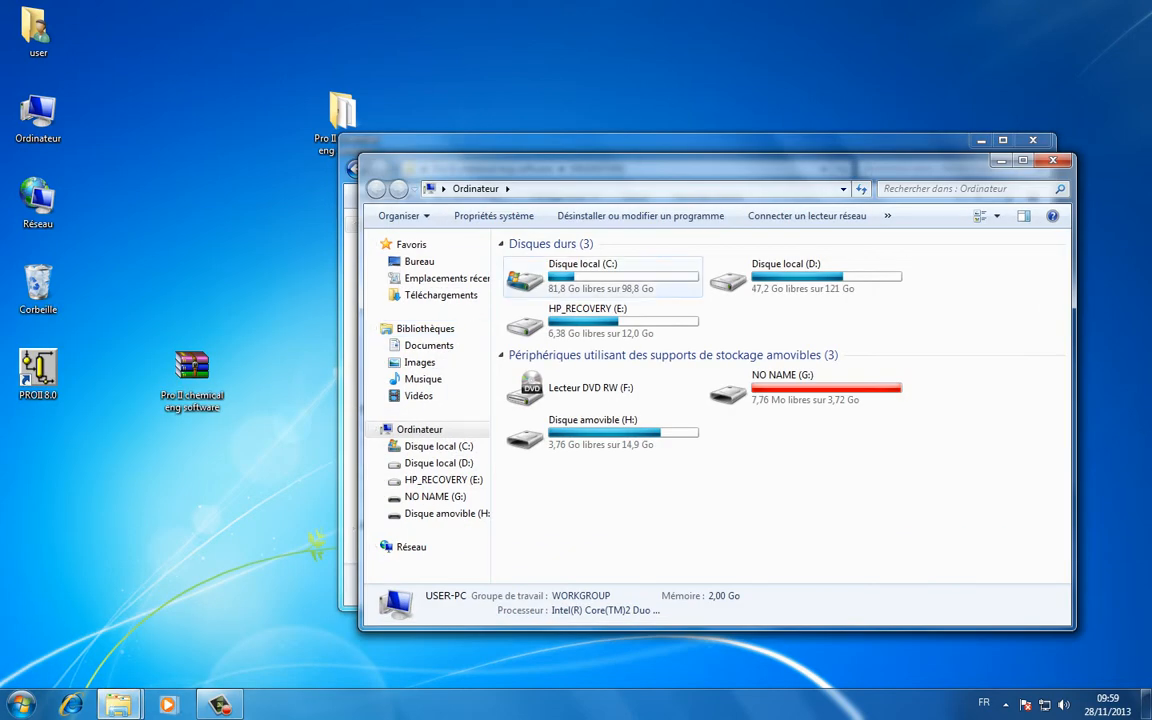
double_click(543, 250)
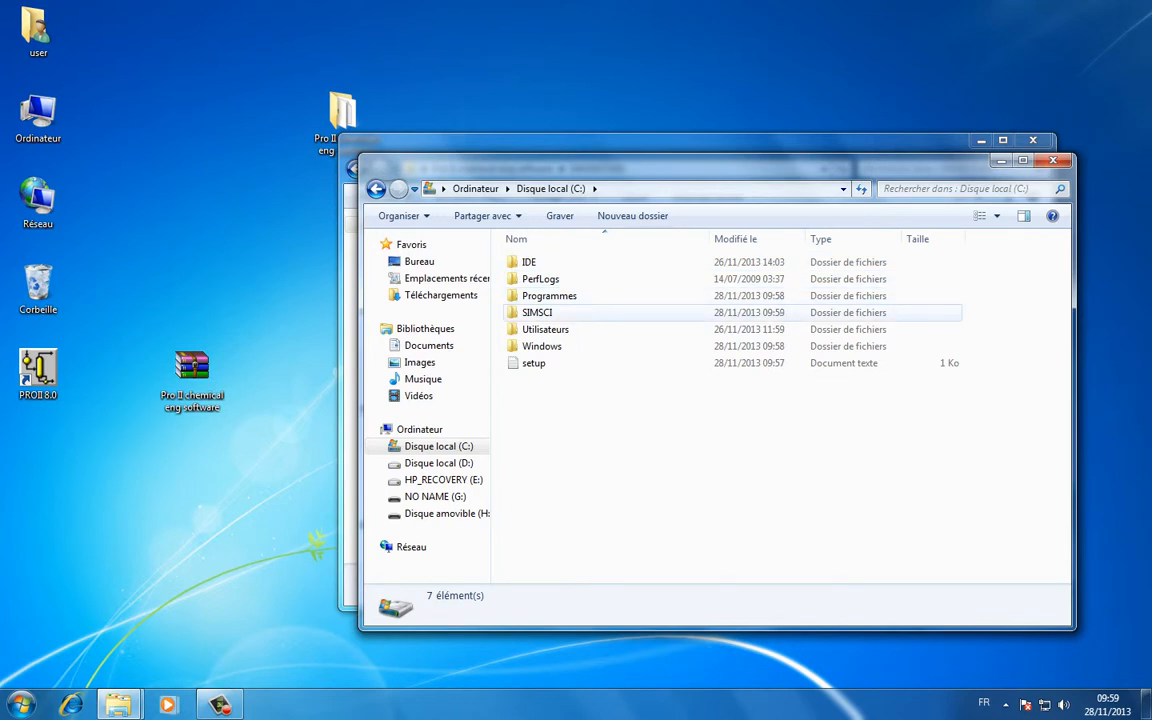
double_click(537, 312)
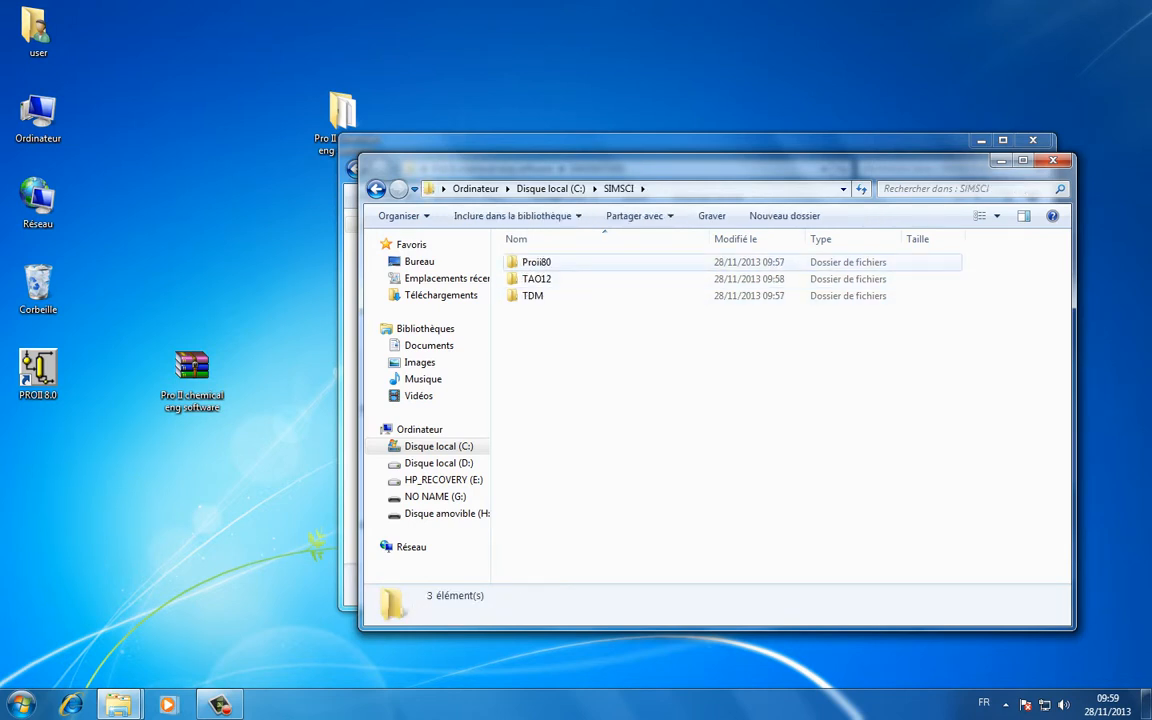
double_click(536, 262)
double_click(530, 262)
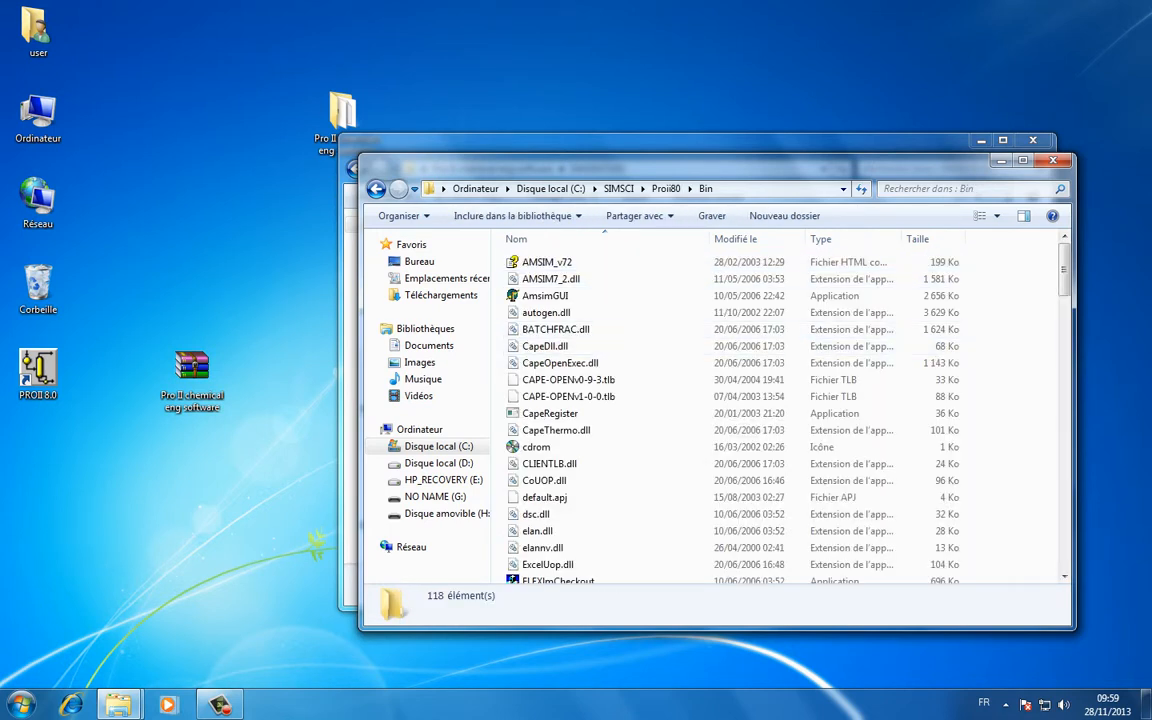
Paste flxlm72.dll into the Bin folder, replacing the existing file, and close both folder windows
key(ctrl+v)
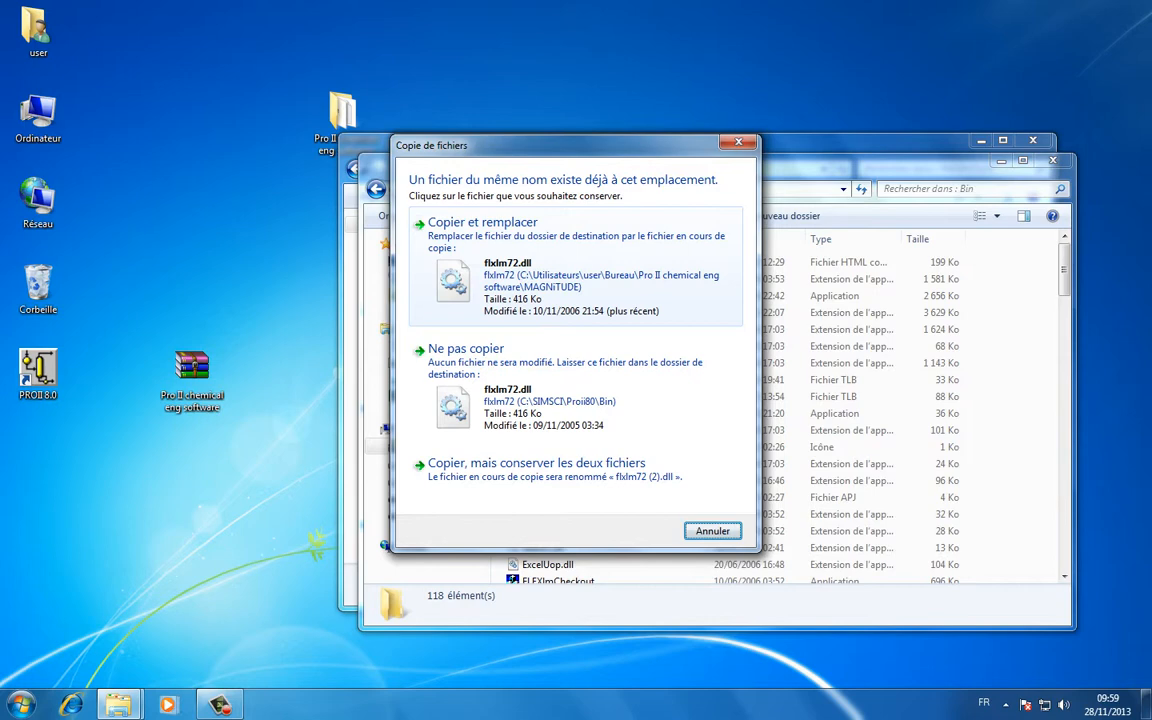
click(482, 222)
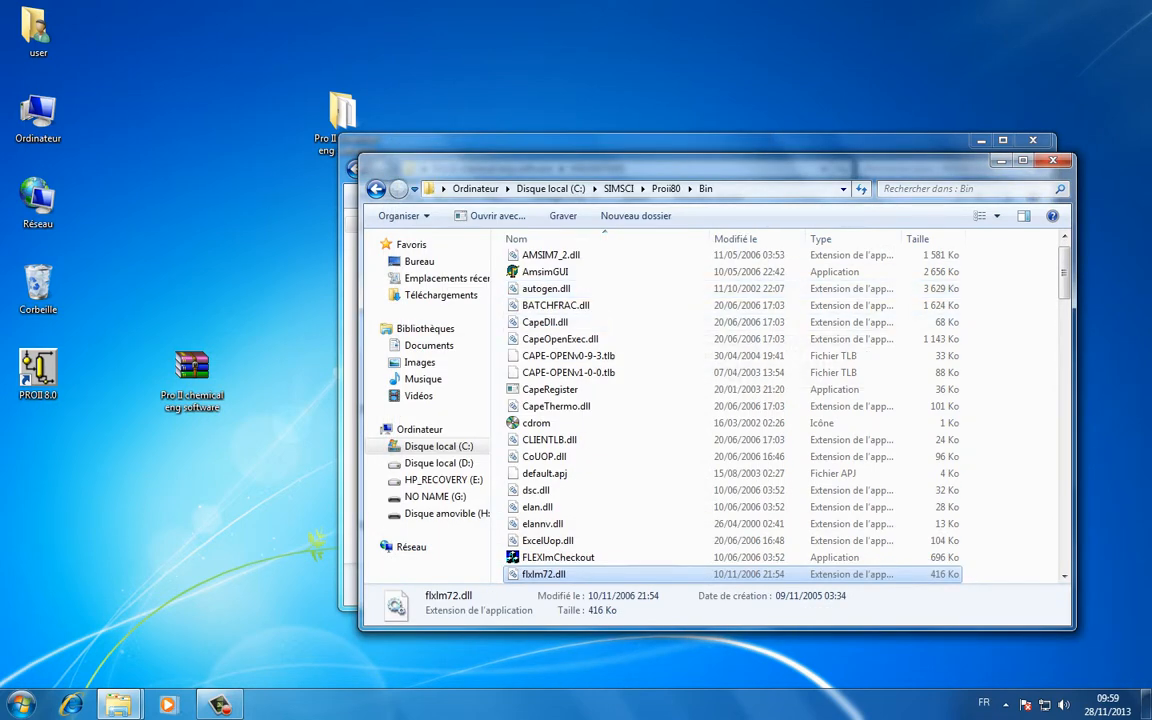
click(1053, 160)
click(1033, 140)
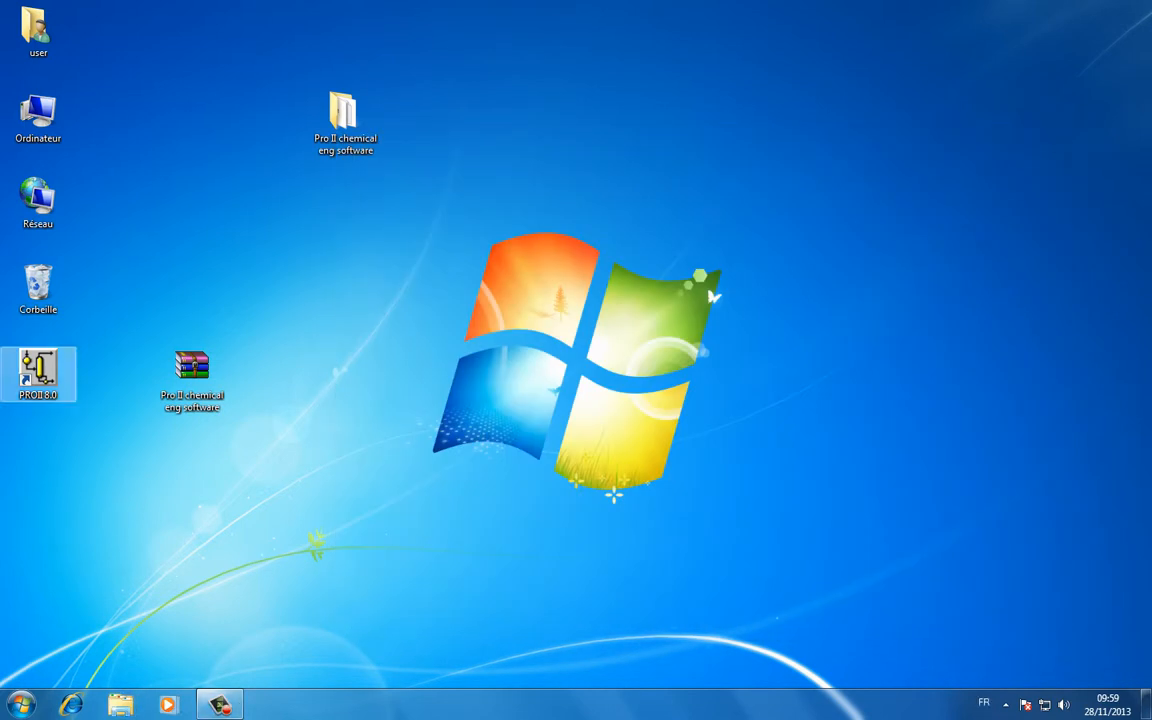
Launch PRO/II 8.0, dismiss the welcome window, and start a new flowsheet in the maximized program window
double_click(38, 372)
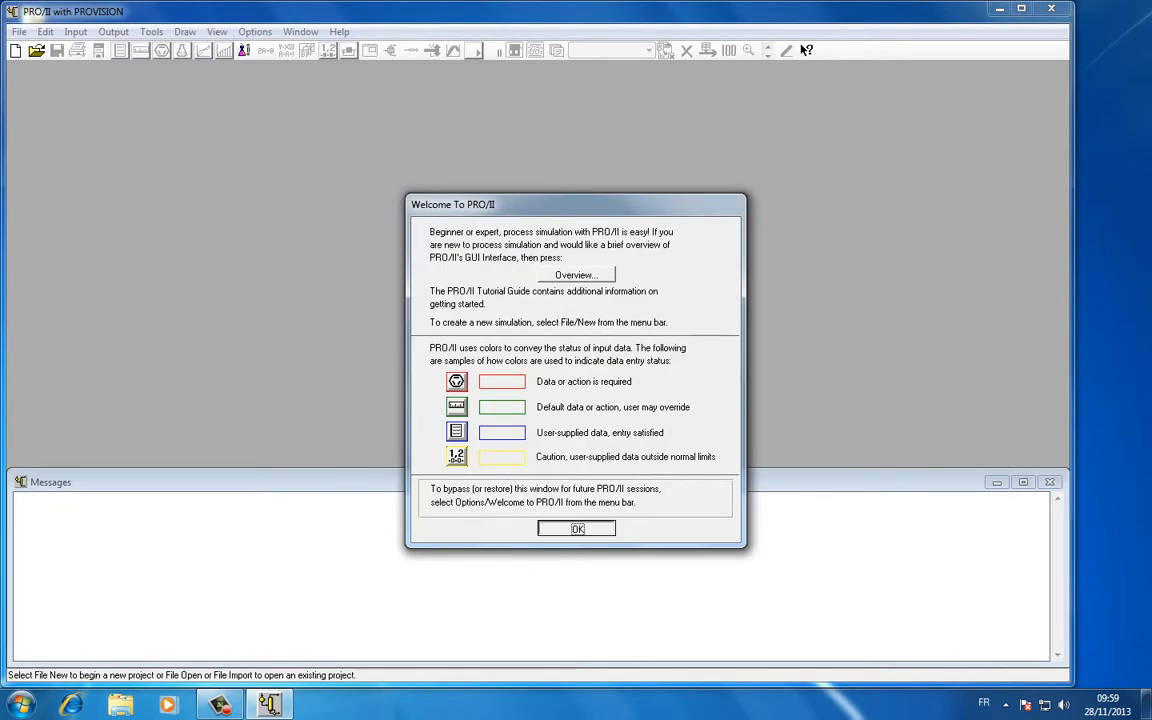
key(Return)
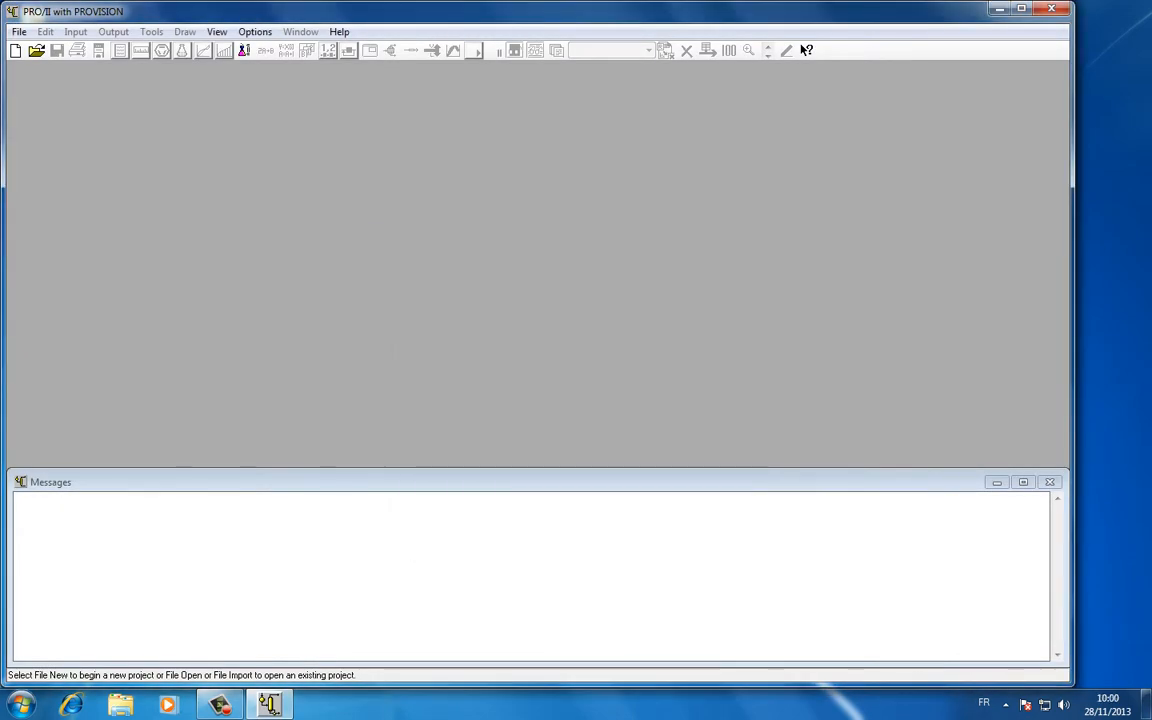
key(super+Up)
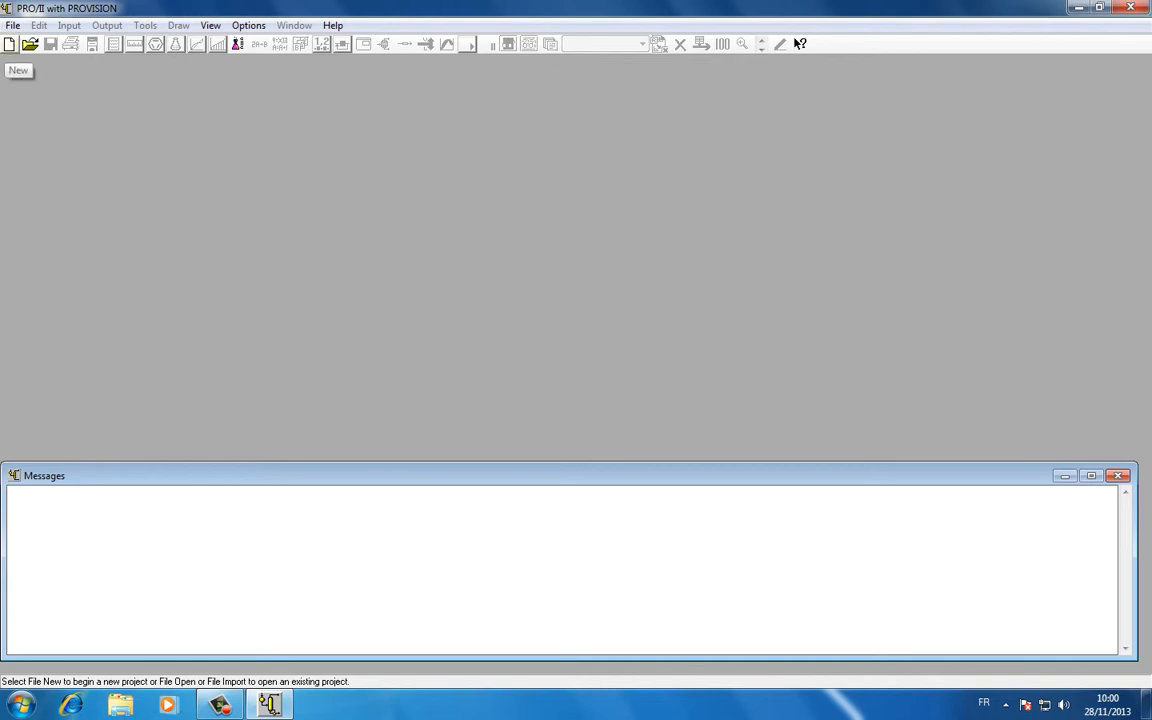
click(9, 44)
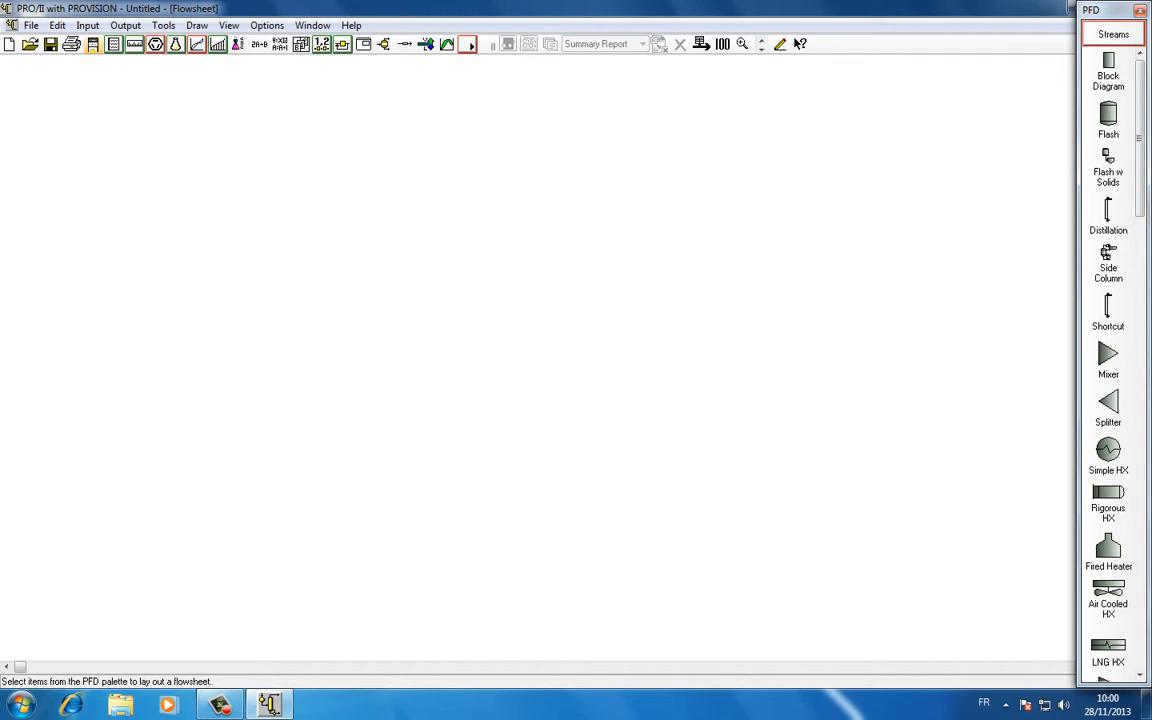
Examine the unit operations available in the PFD palette, from Block Diagram through the reactors to PIPEPHASE
scroll(1108, 360, down, 2)
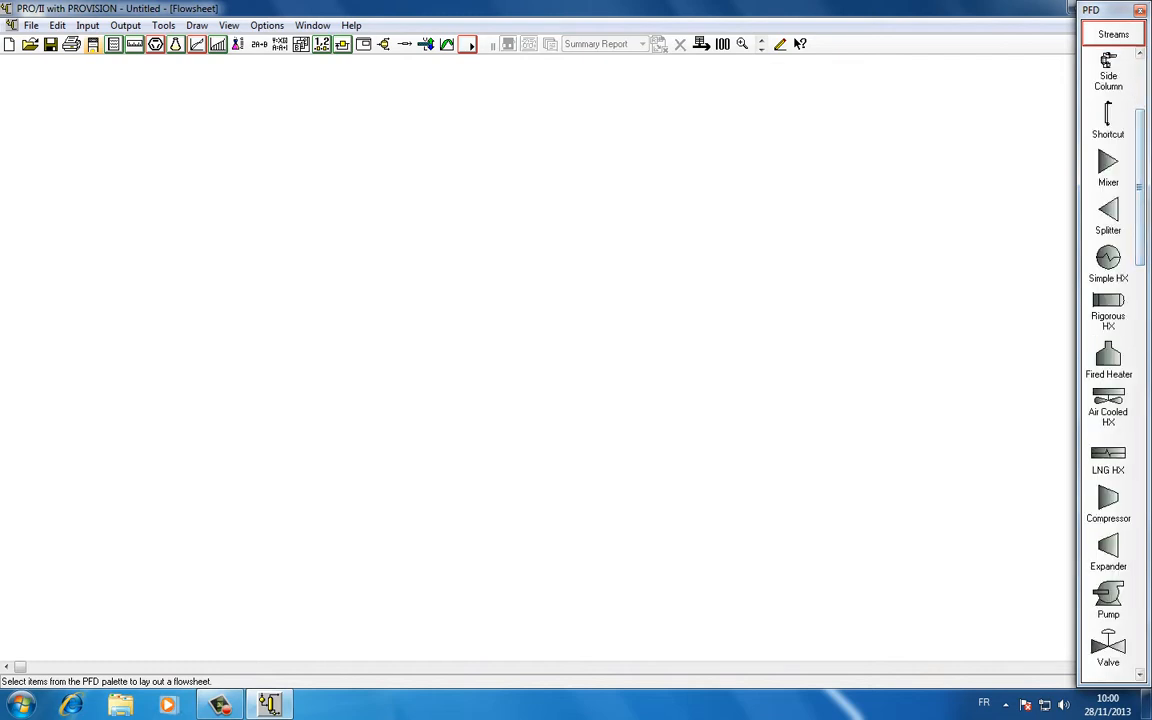
scroll(1108, 360, down, 1)
scroll(1108, 360, down, 3)
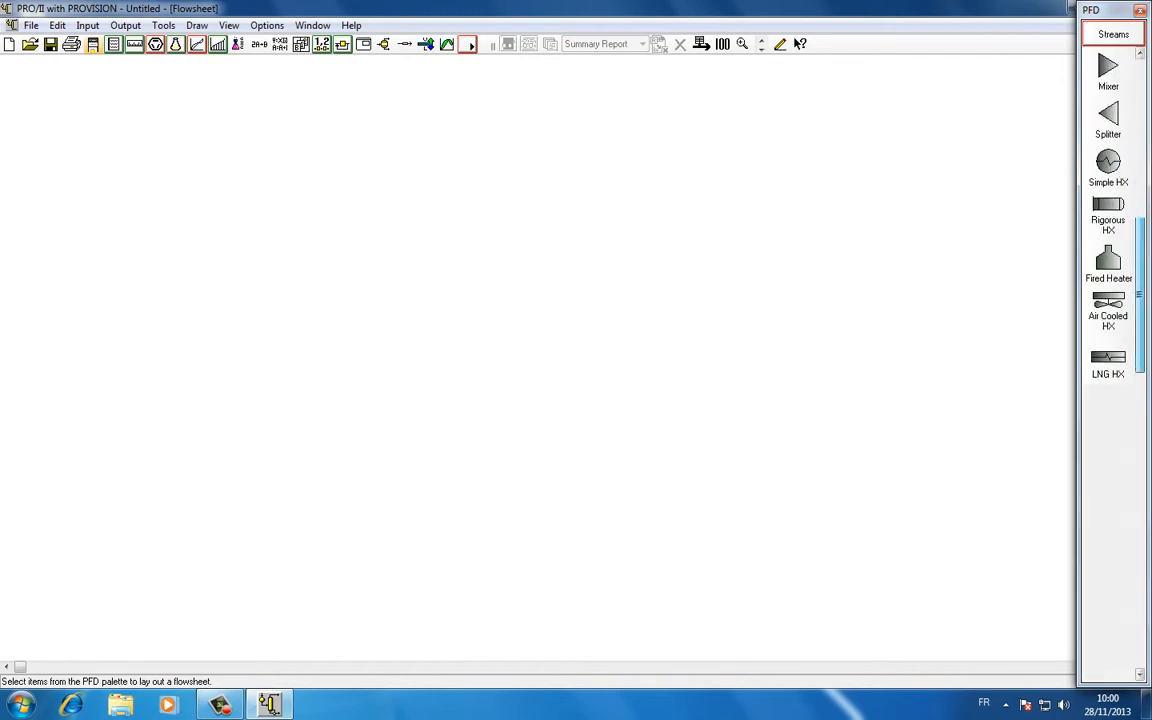
scroll(1108, 360, up, 6)
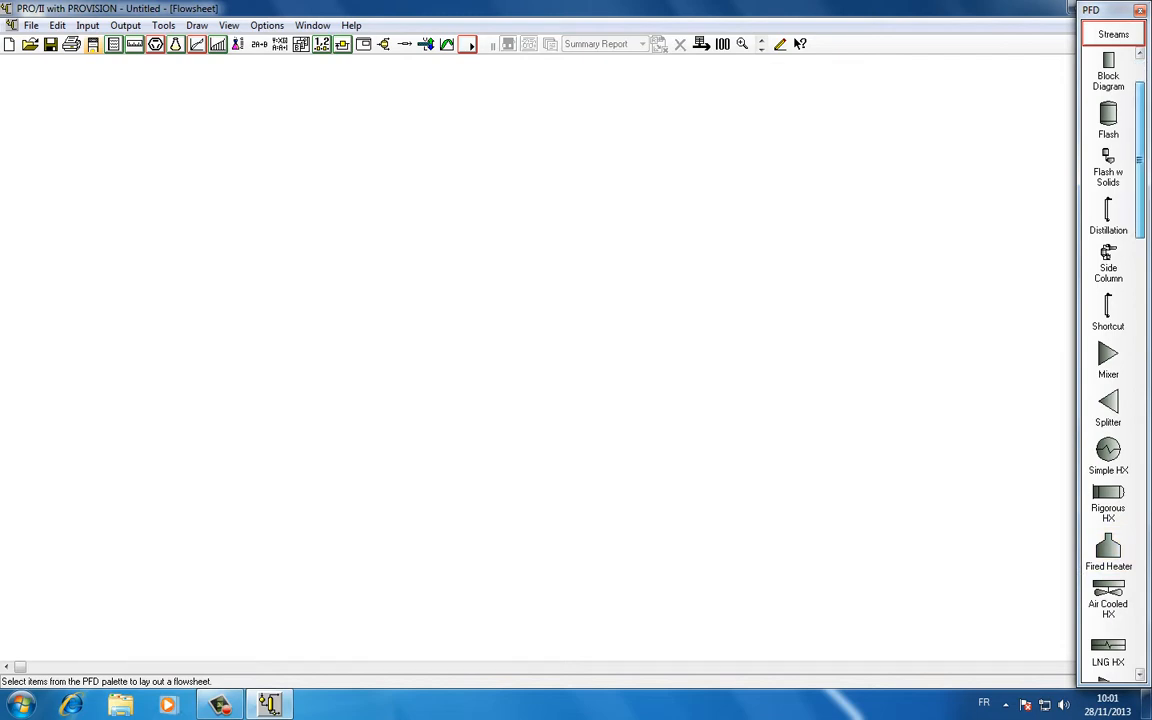
scroll(1108, 360, down, 3)
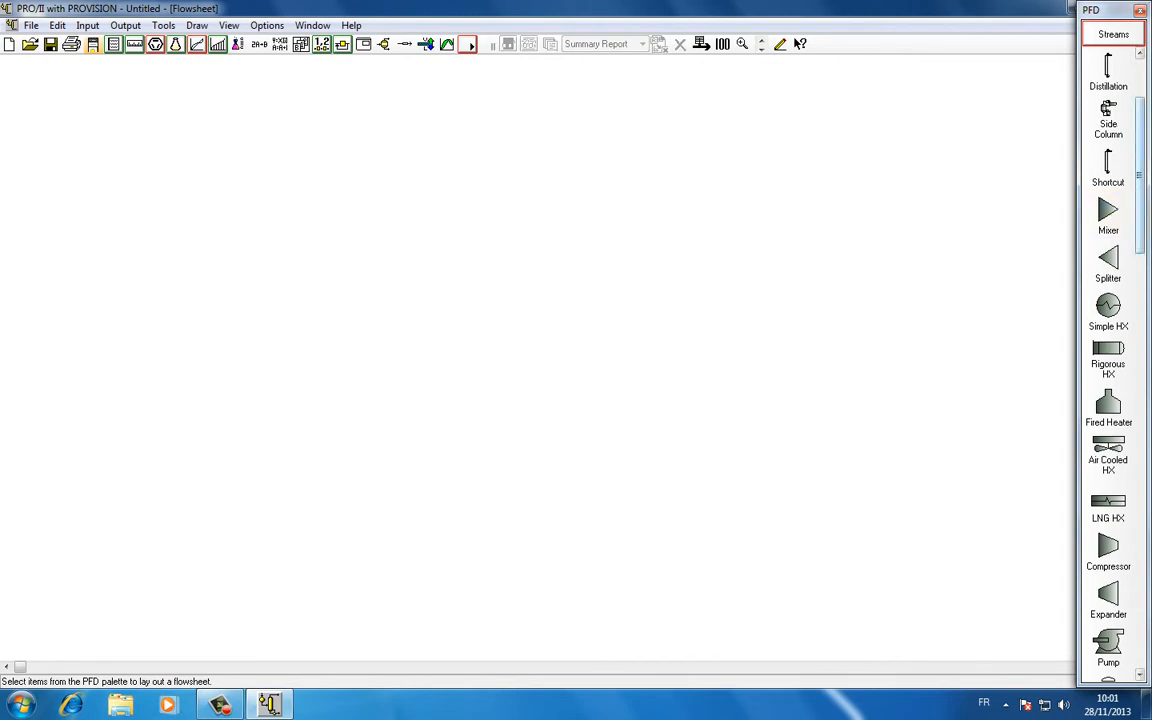
scroll(1108, 360, down, 2)
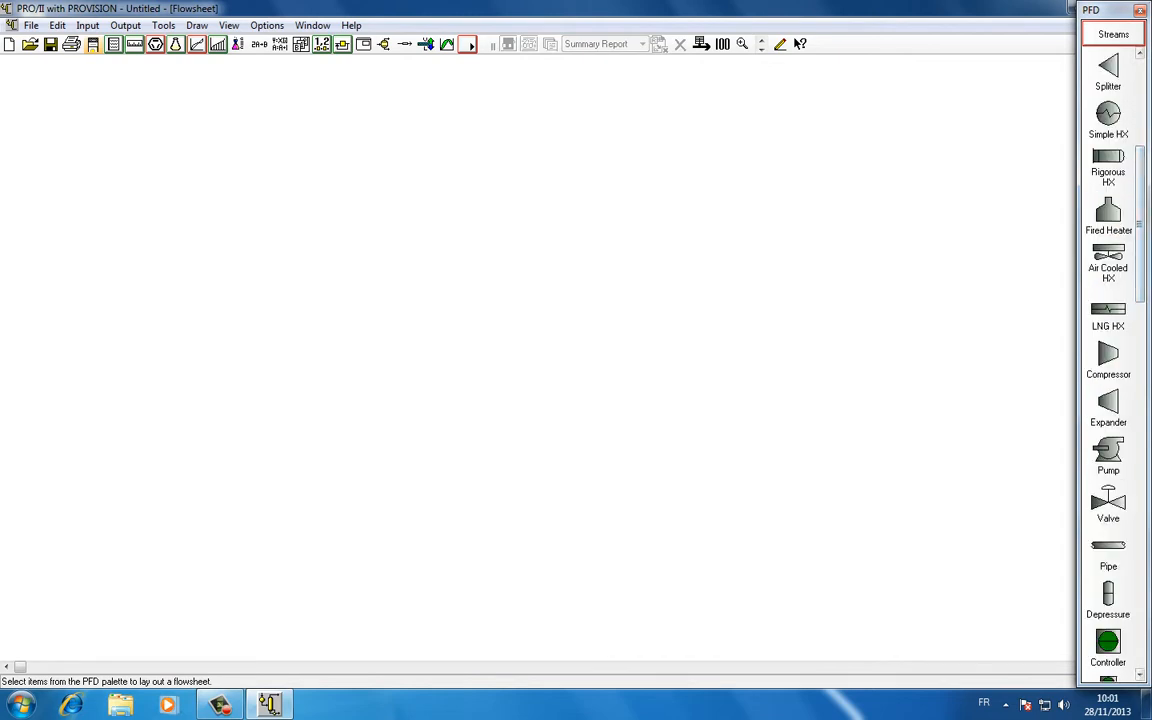
scroll(1108, 360, down, 1)
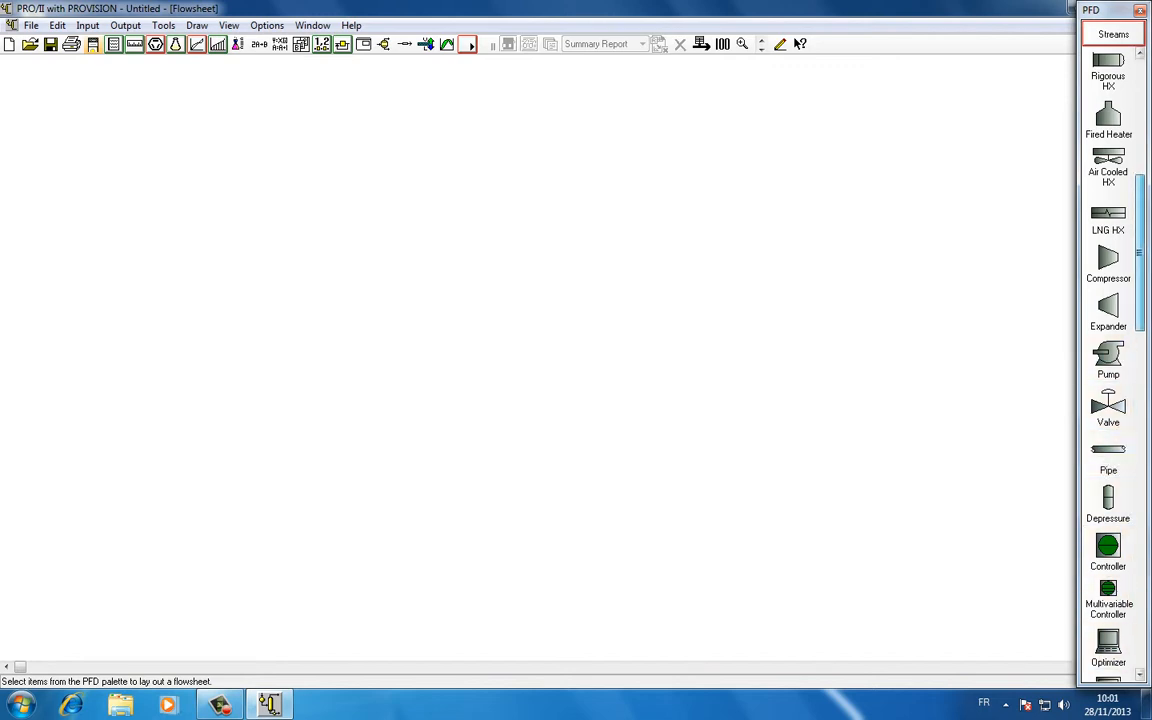
scroll(1140, 250, down, 1)
scroll(1108, 360, down, 2)
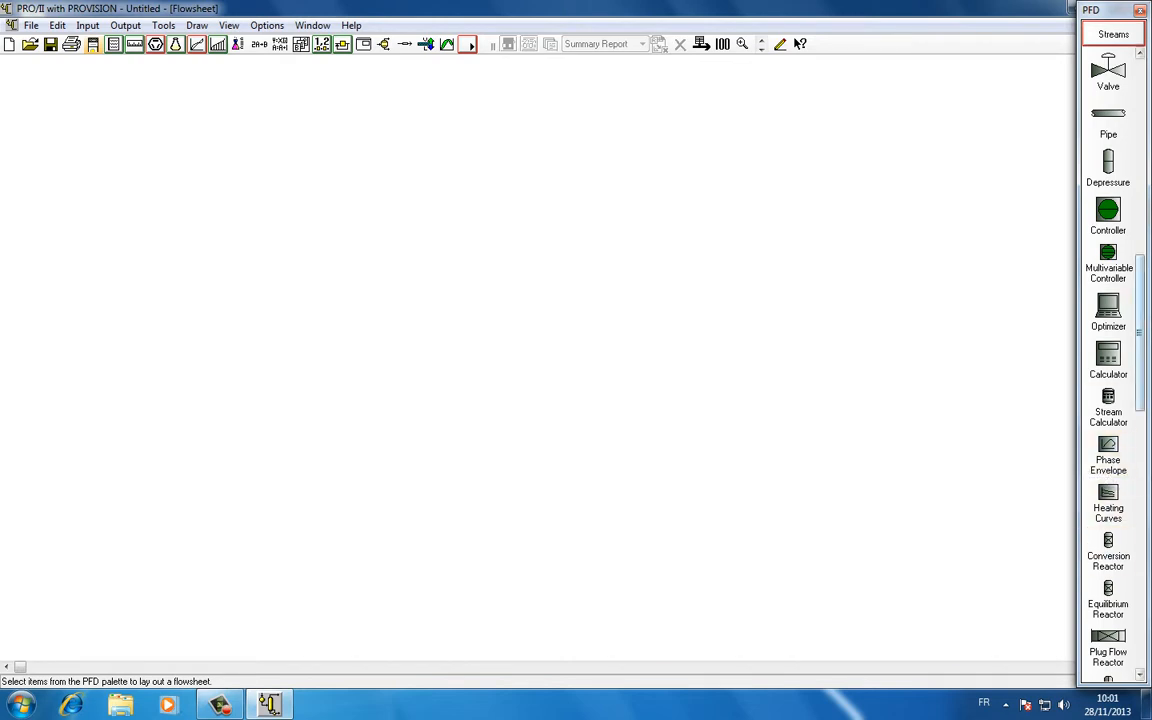
scroll(1108, 455, down, 2)
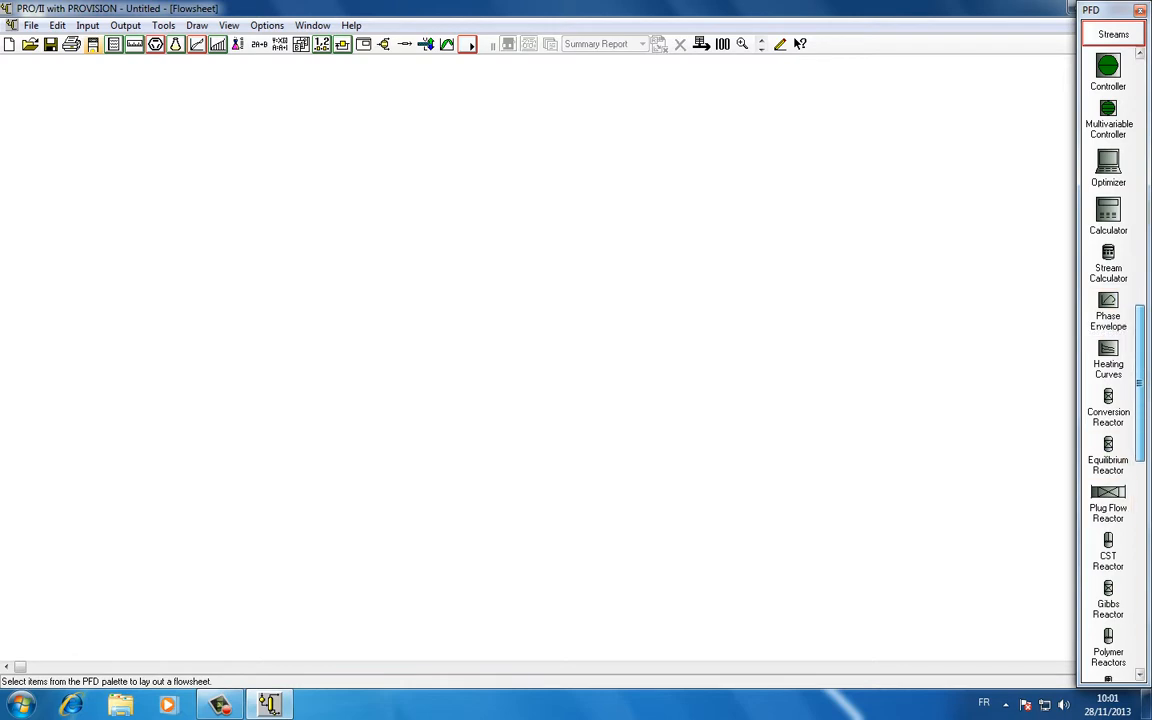
scroll(1108, 410, down, 1)
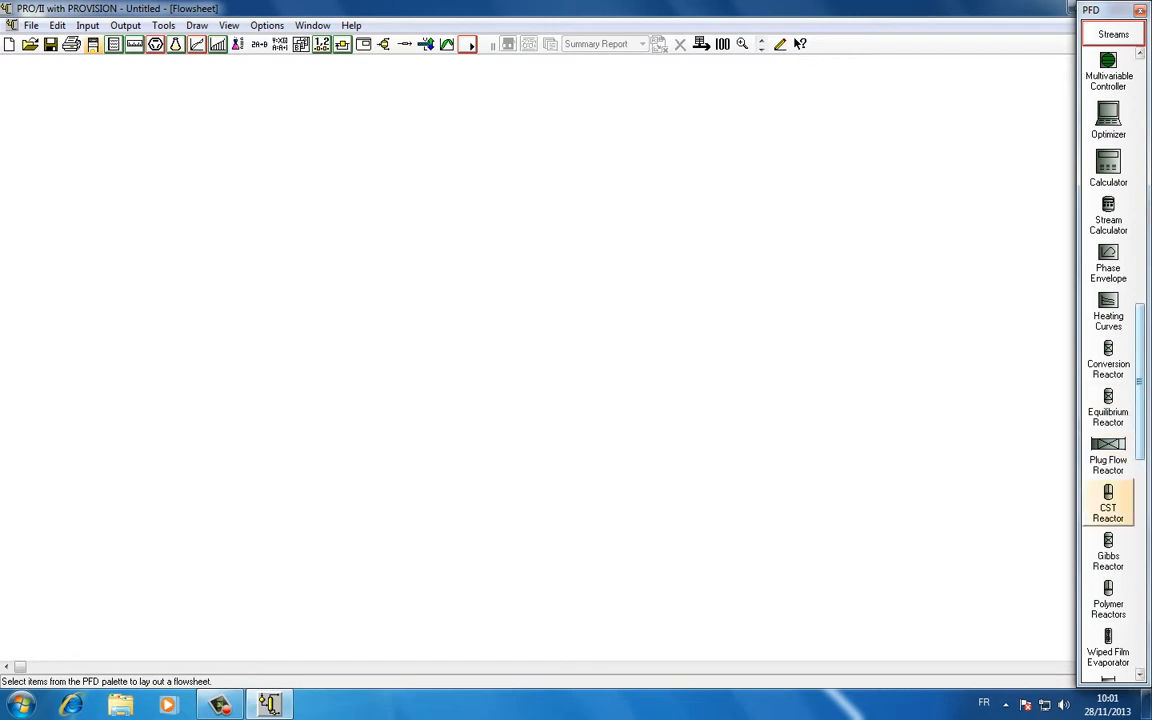
scroll(1108, 360, down, 3)
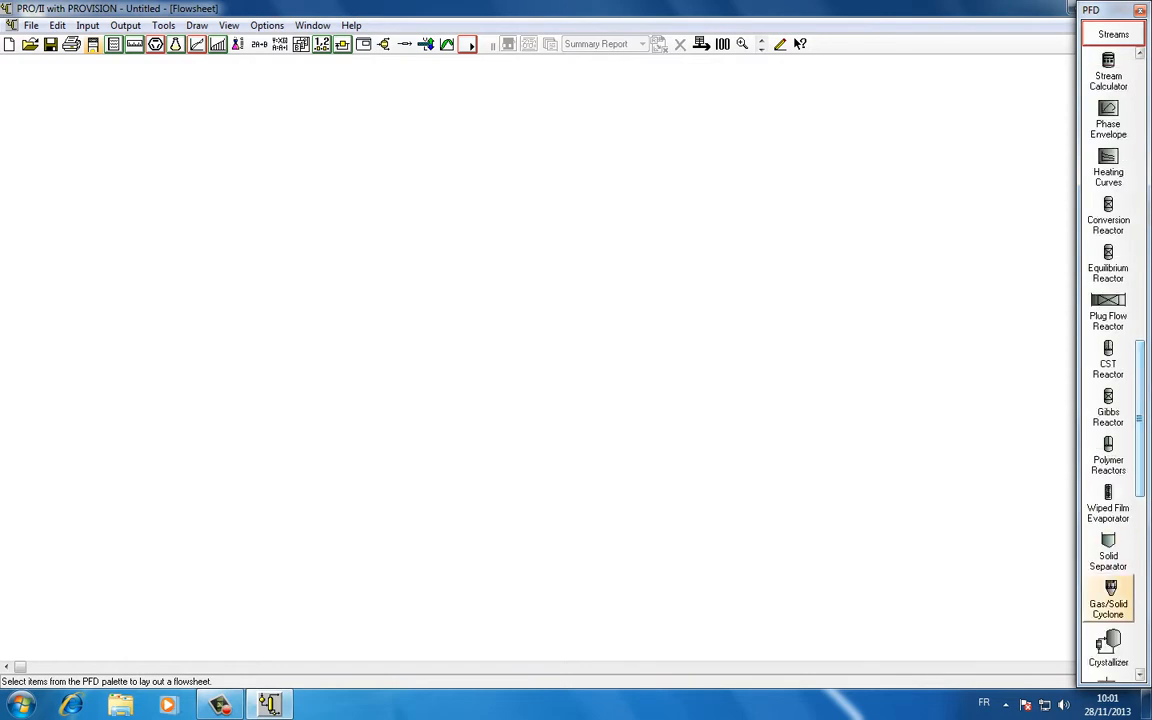
scroll(1108, 360, down, 4)
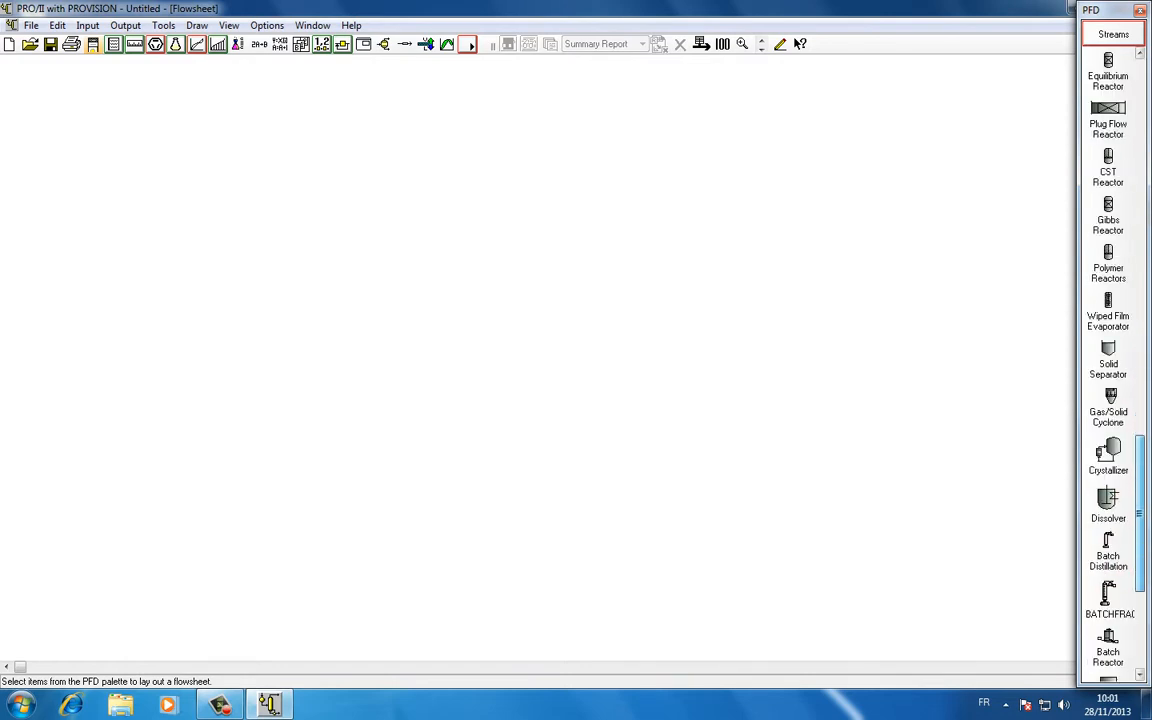
scroll(1108, 360, down, 7)
scroll(1108, 360, down, 3)
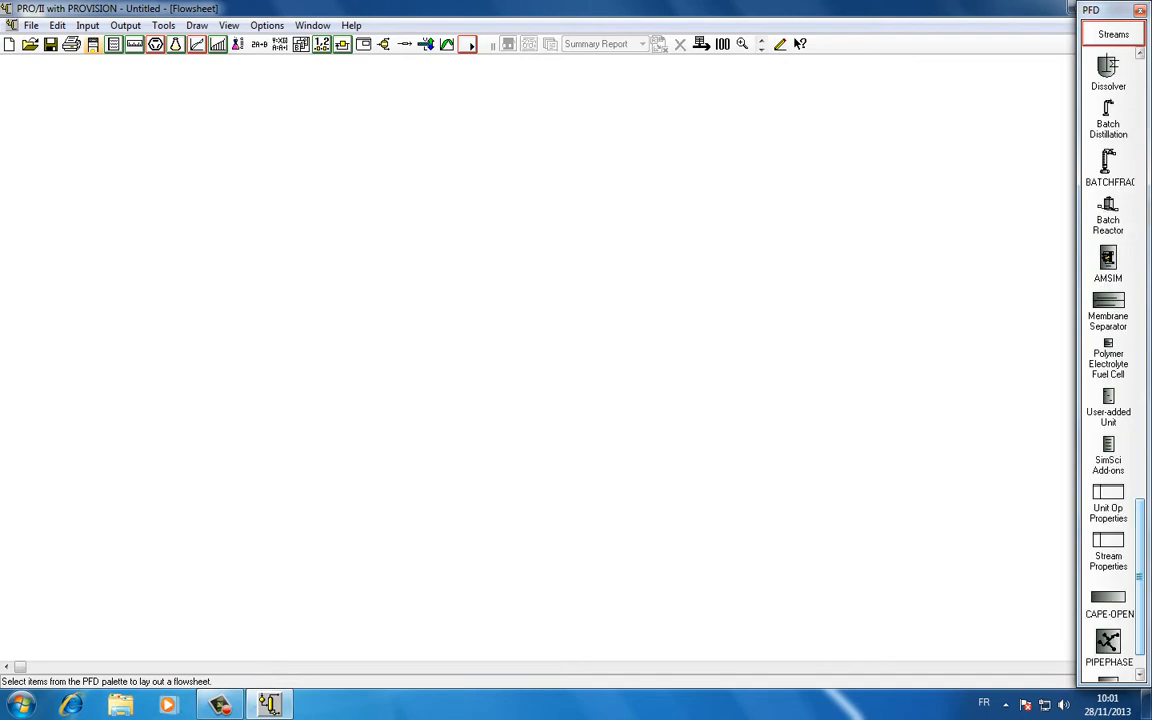
drag(1140, 295, 1140, 143)
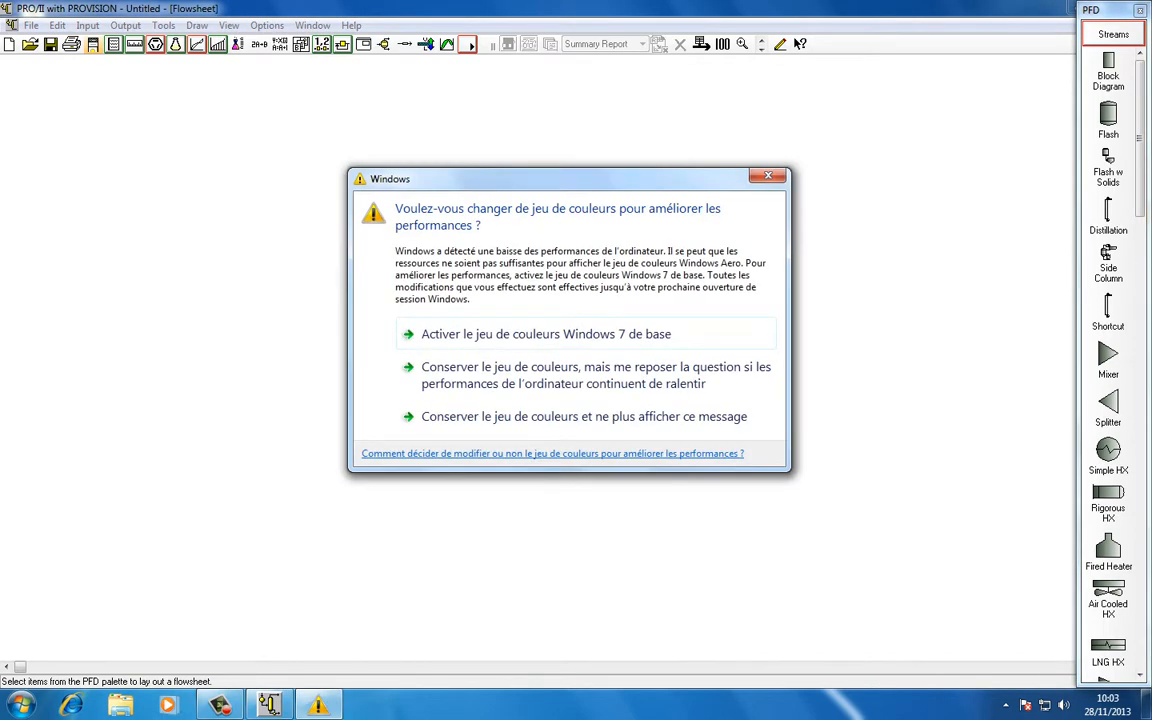
Dismiss the Windows colour scheme prompt without choosing an option, and hide and redisplay the PFD palette
click(768, 176)
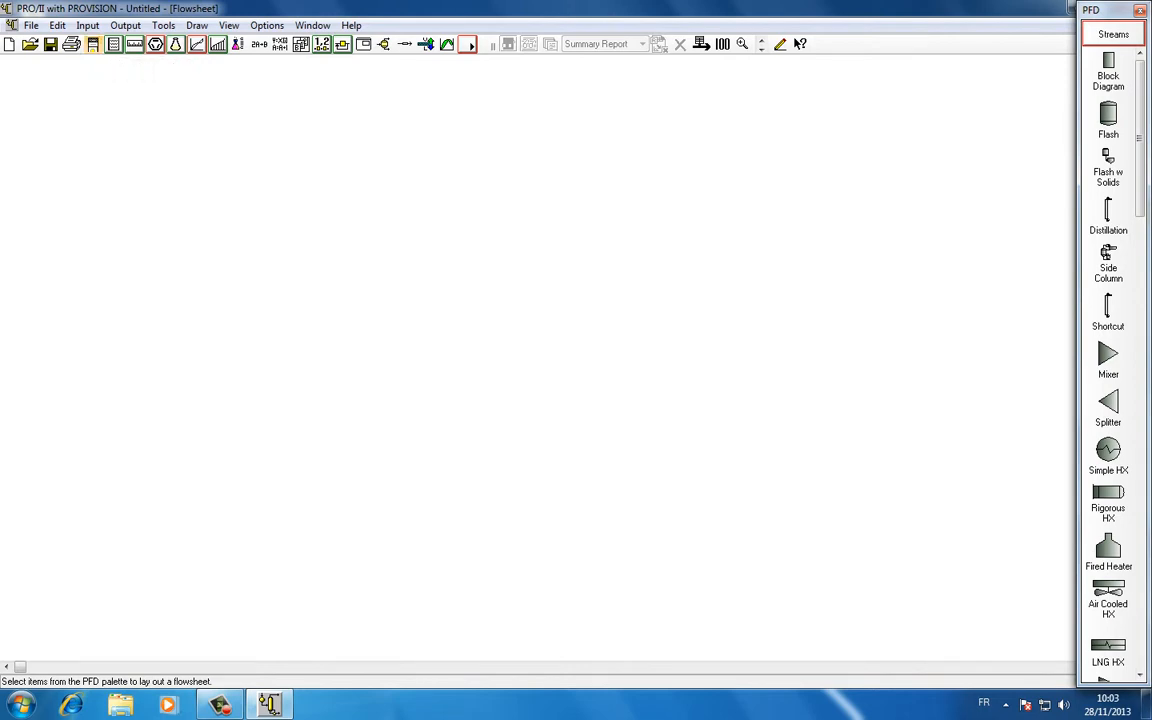
click(220, 705)
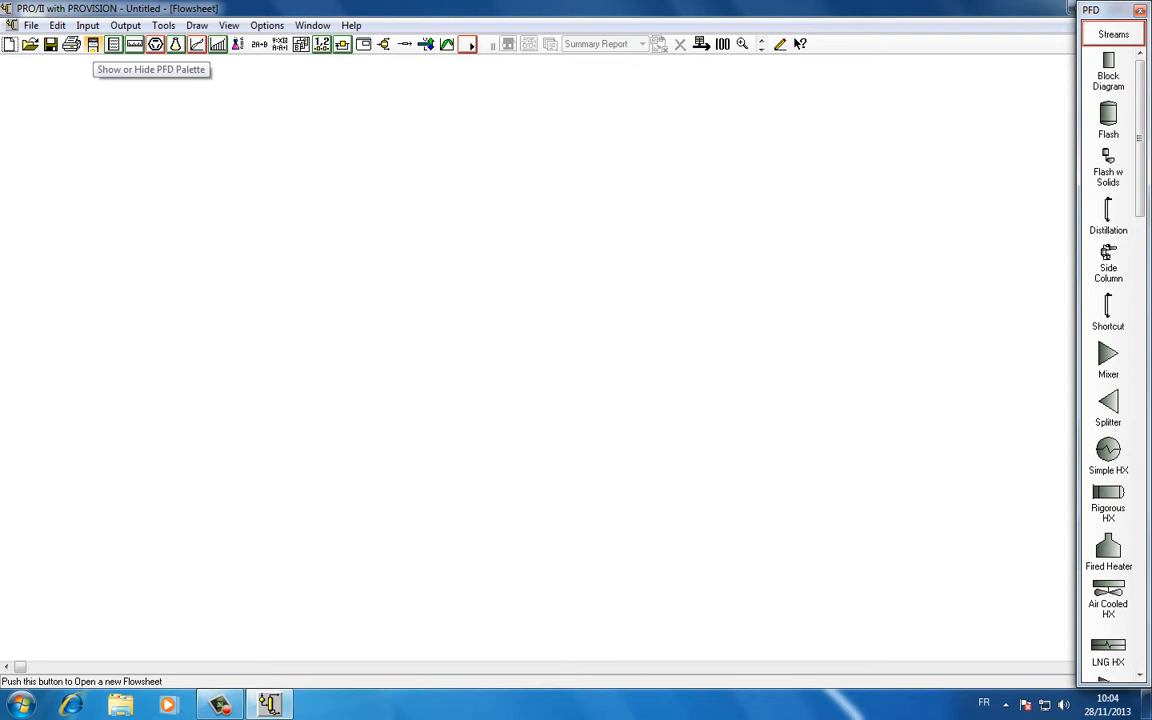
click(92, 44)
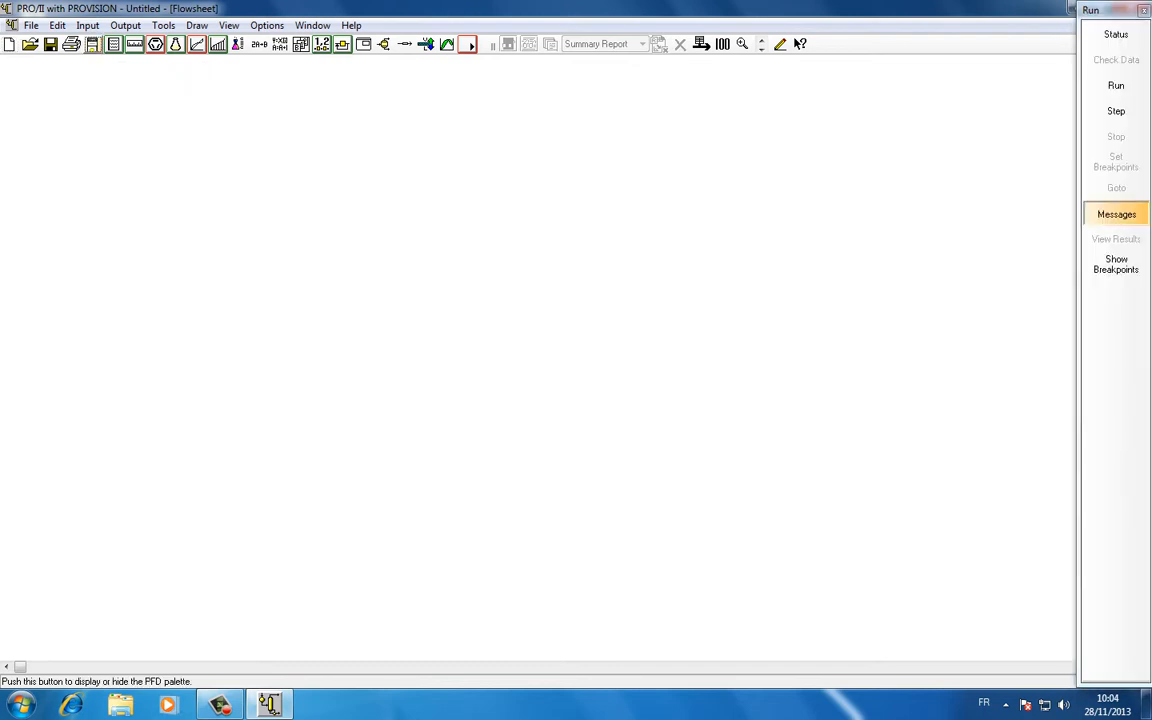
click(92, 44)
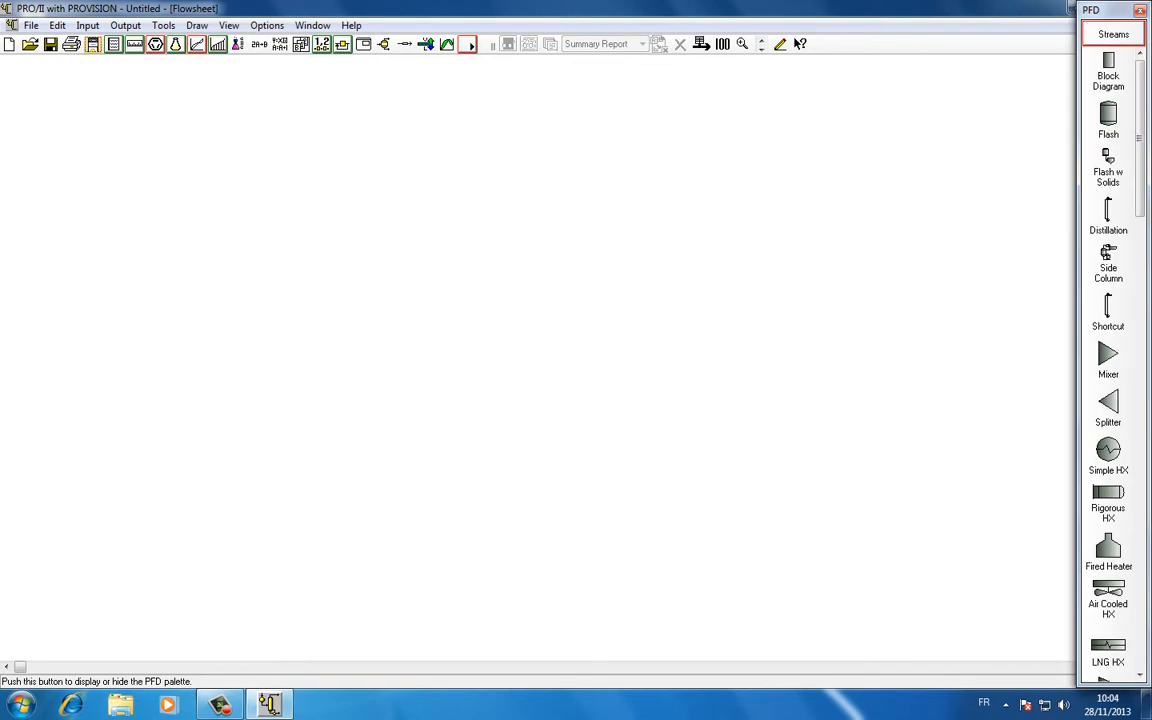
Review the project identifier, problem identifier, site and description fields of the Problem Descriptive Information dialog, and cancel it
click(113, 44)
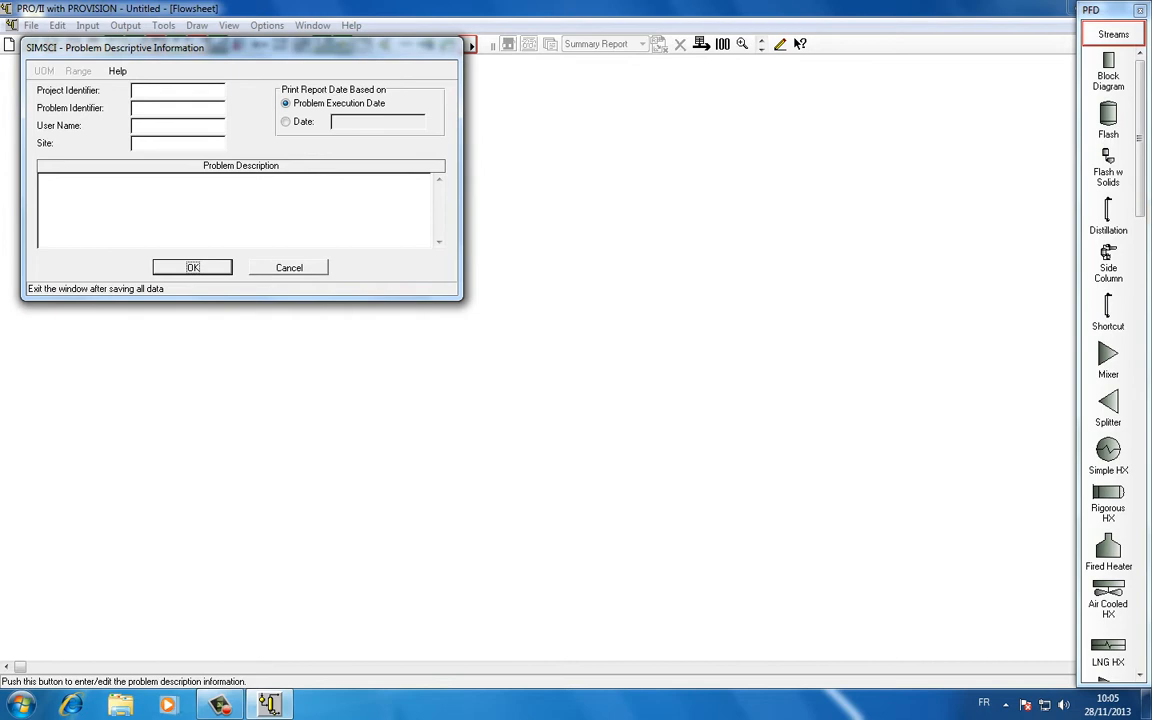
click(178, 91)
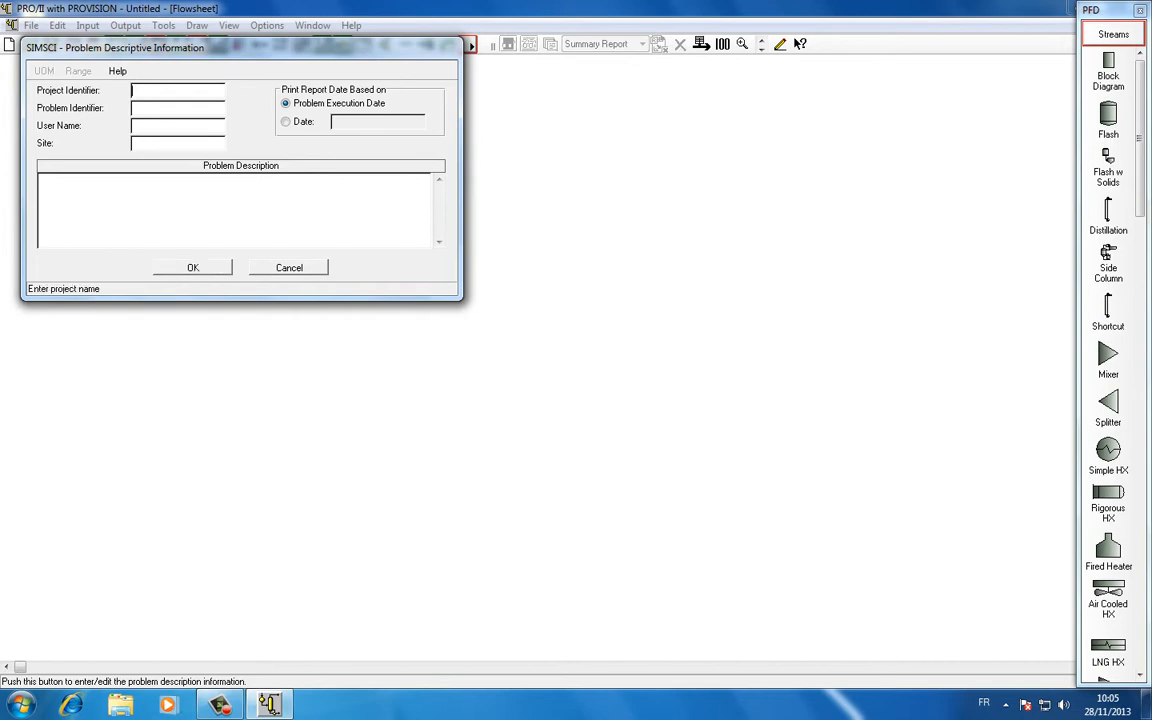
click(178, 108)
click(178, 144)
click(234, 210)
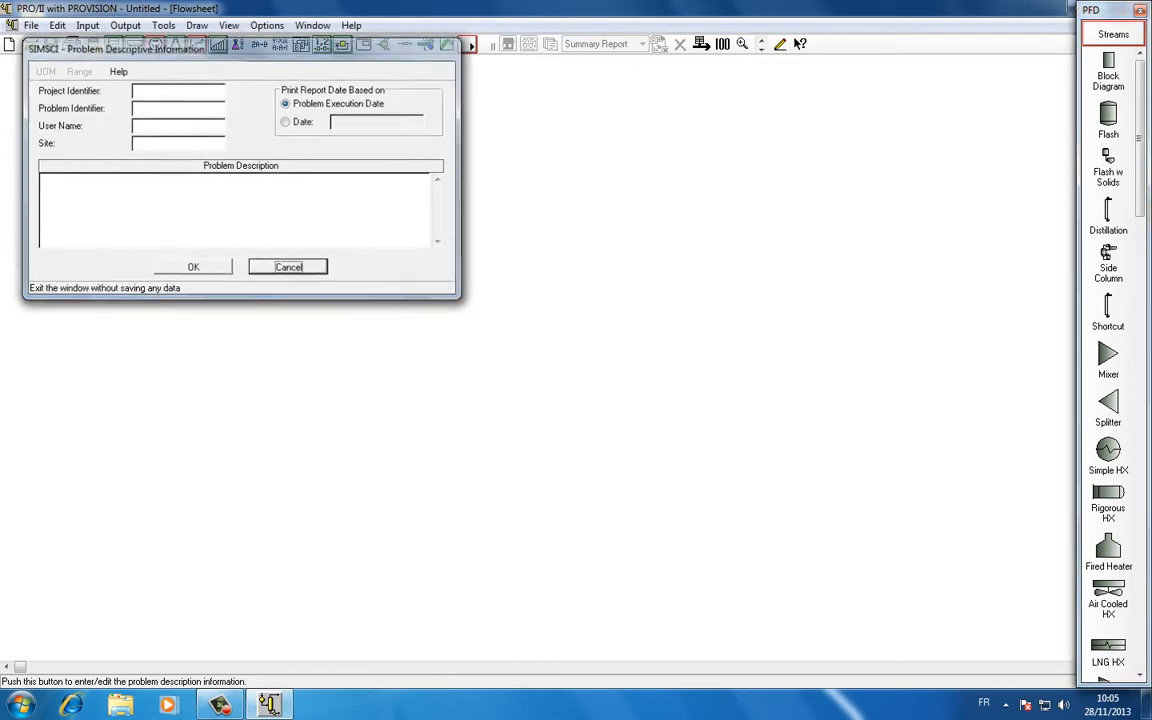
click(289, 267)
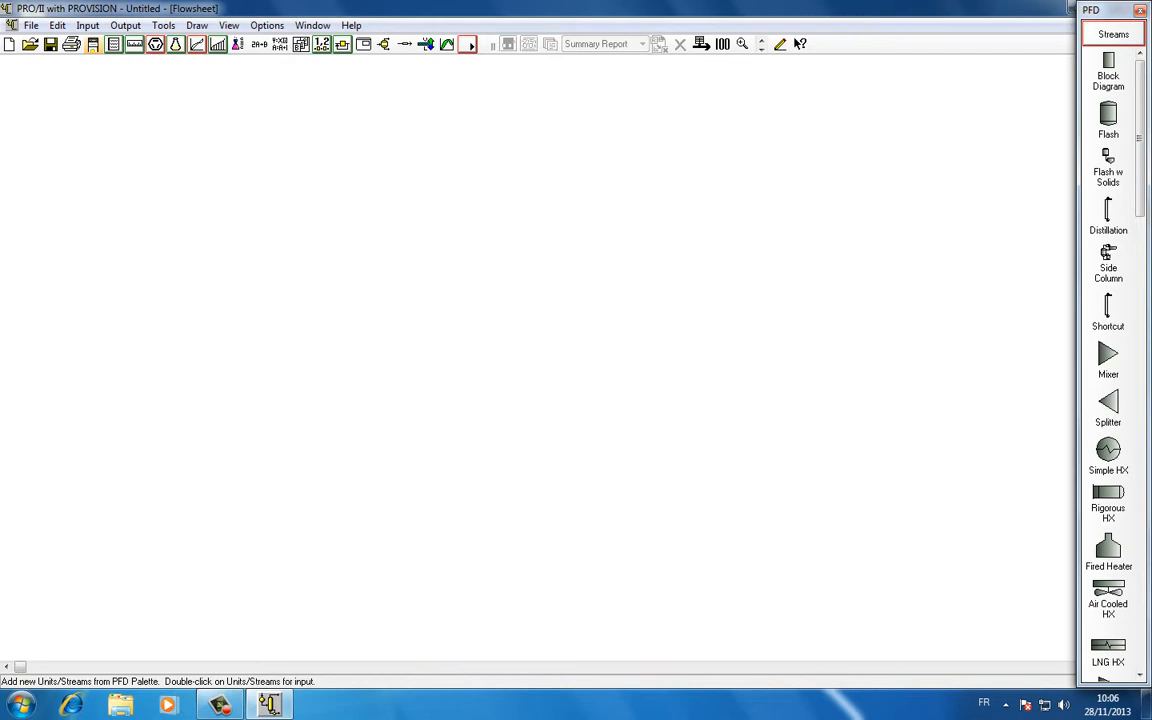
Close the Windows colour scheme prompt over the flowsheet without choosing an option
click(768, 176)
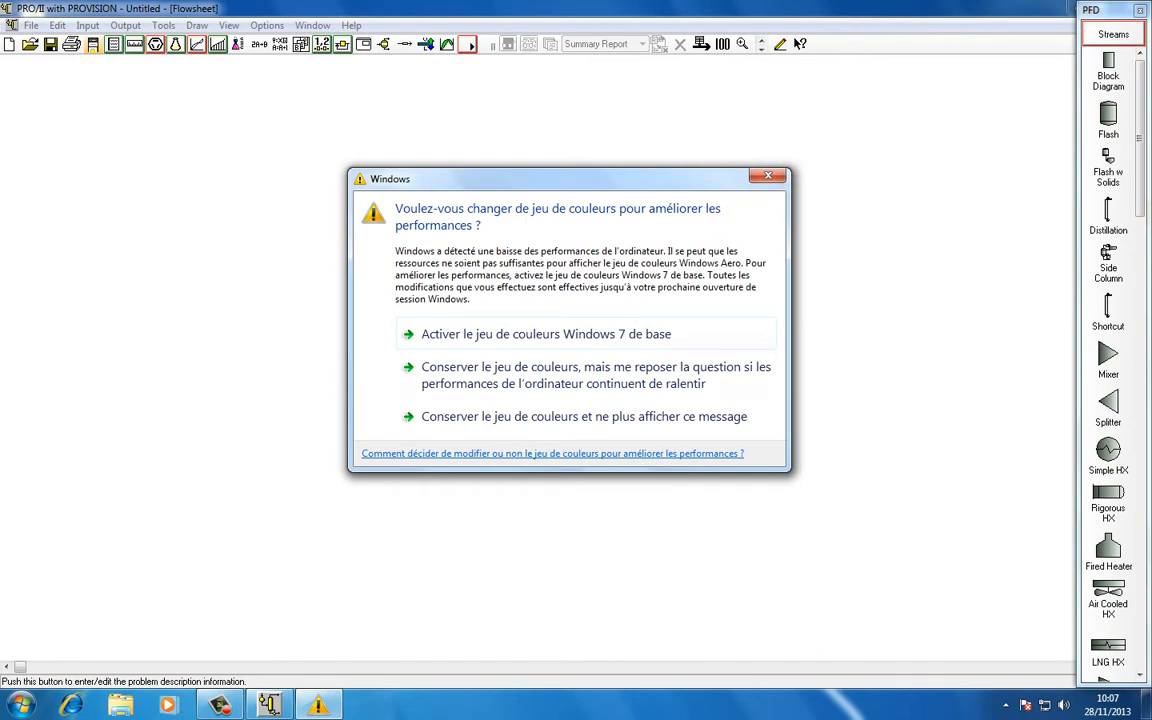
key(Escape)
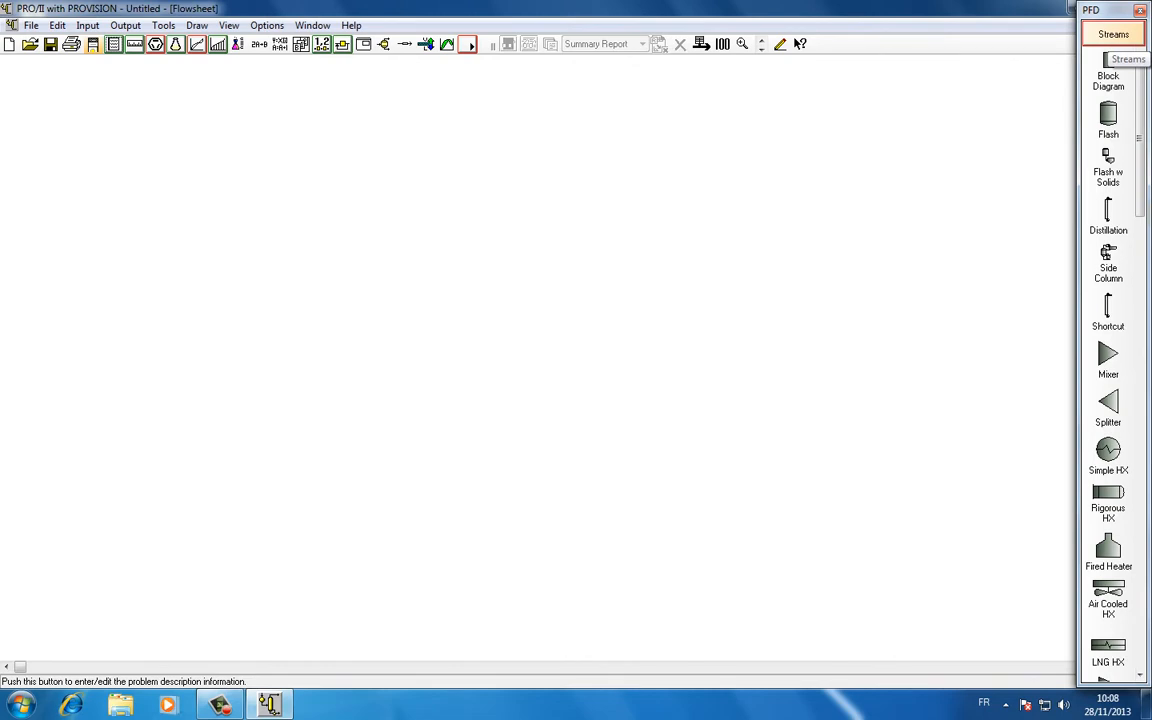
Keep the current Windows colour scheme and stop the performance prompt from being displayed again
click(1113, 34)
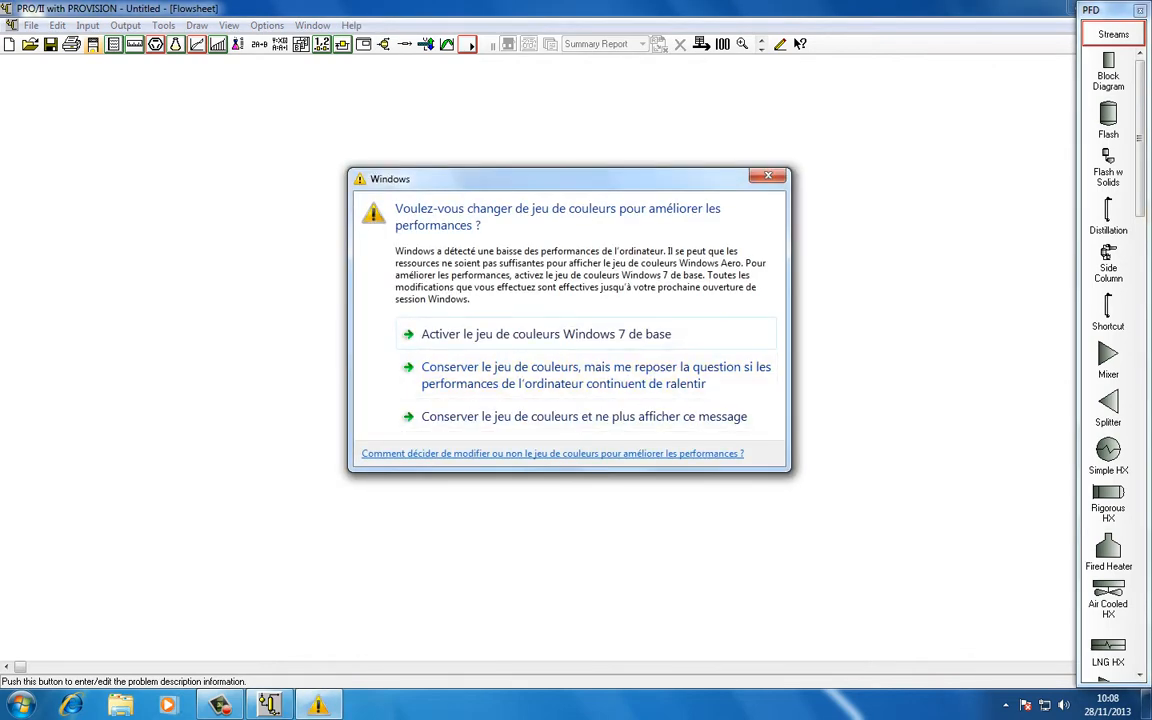
click(584, 416)
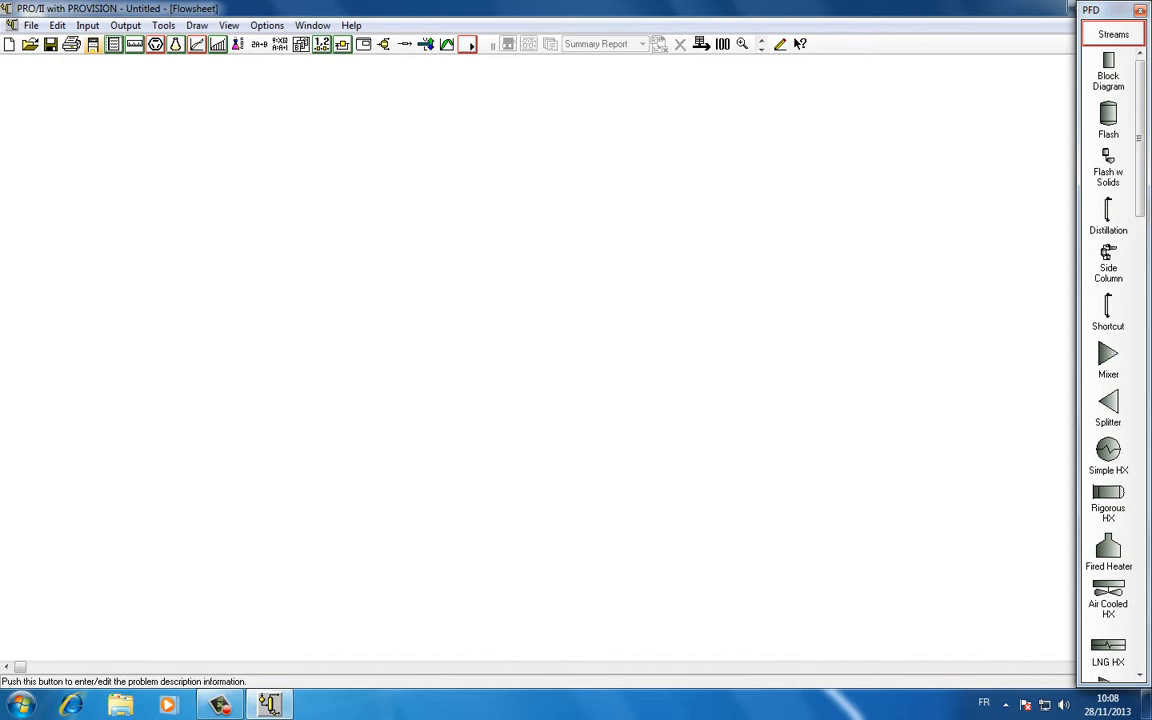
mouse_move(220, 705)
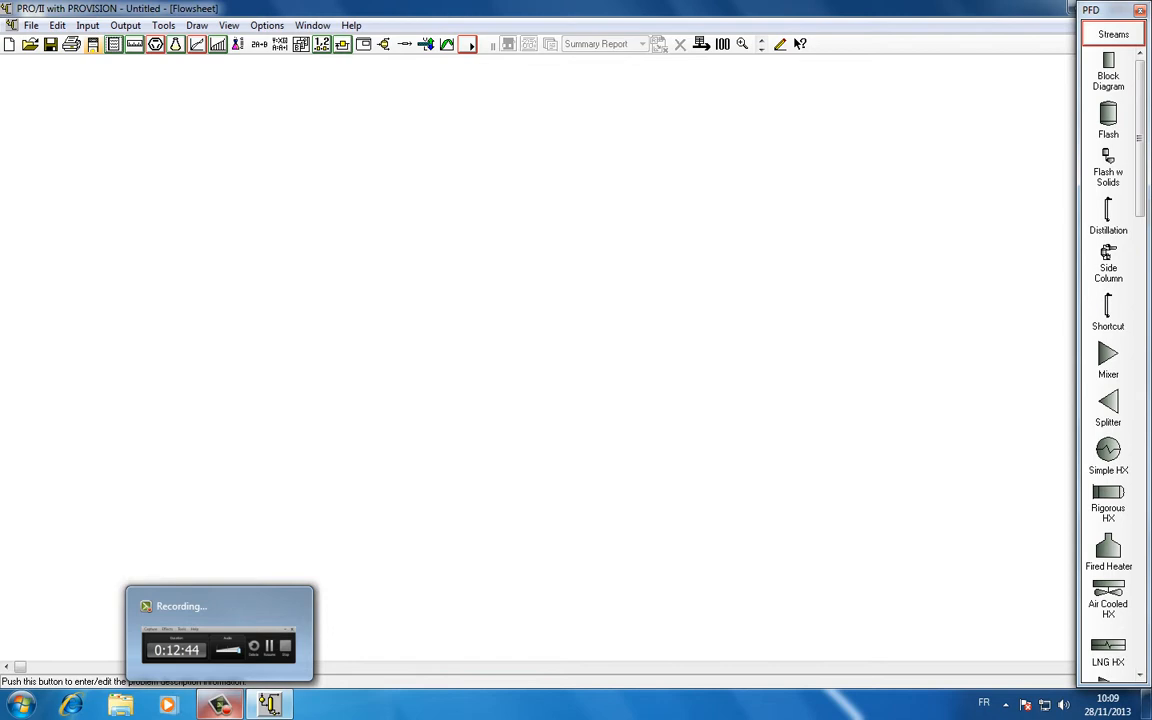
click(220, 705)
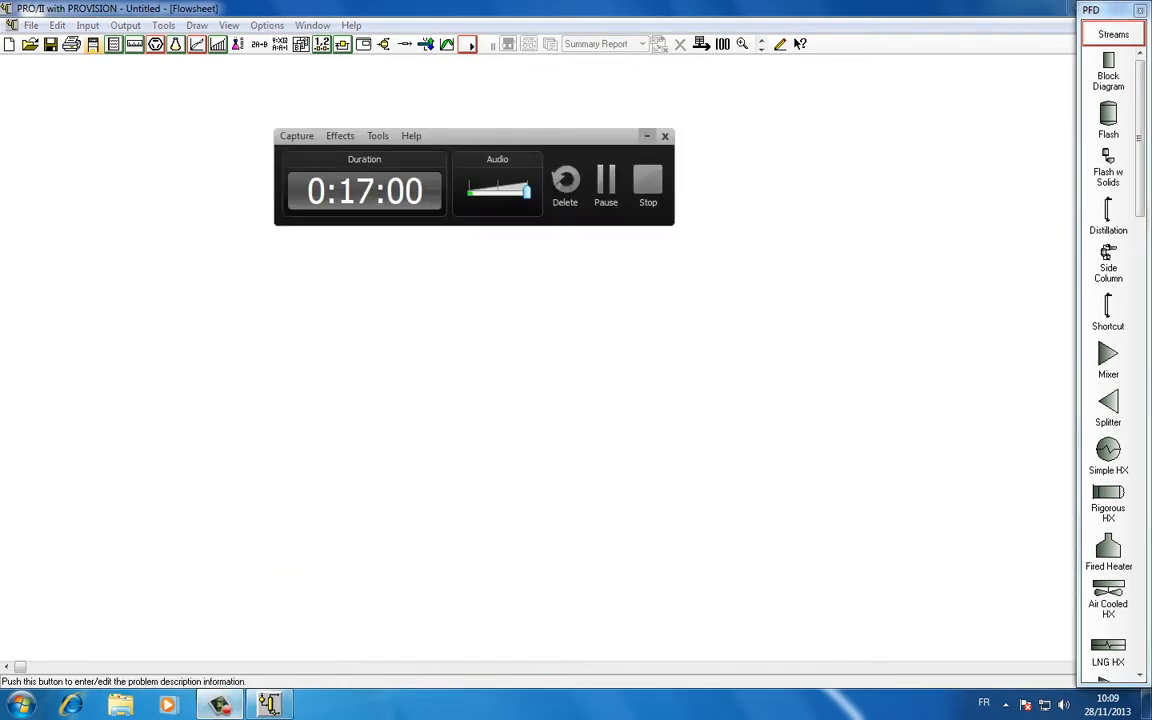
click(650, 137)
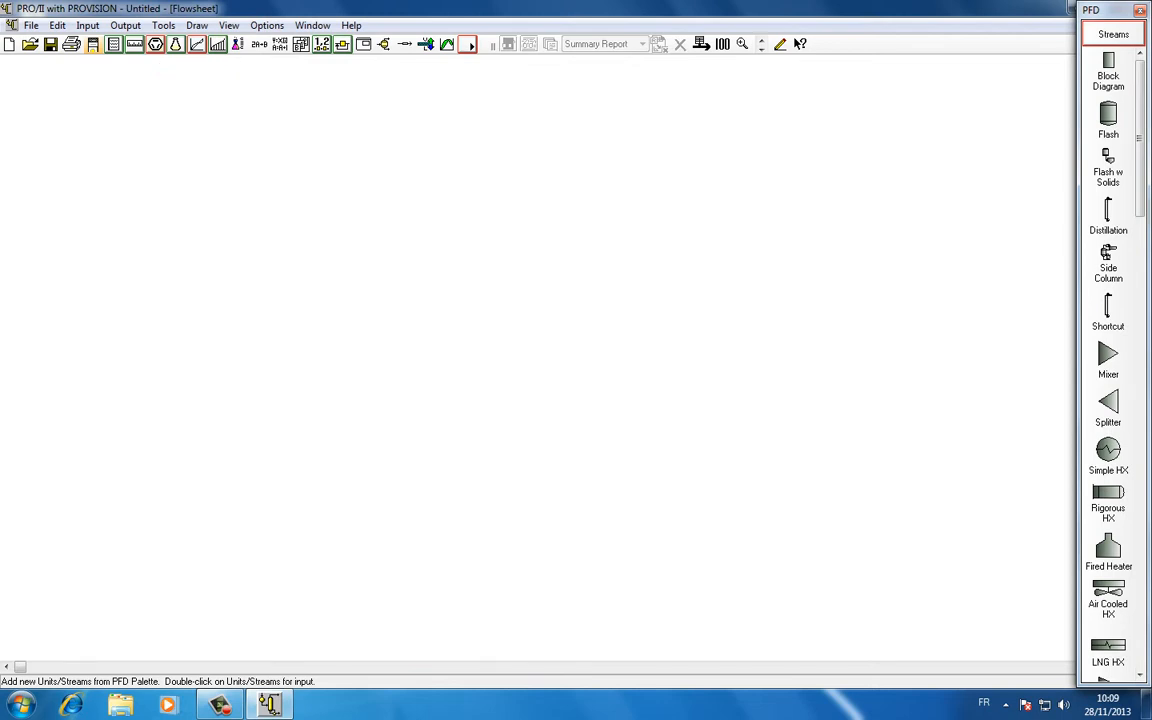
Initialize the default units of measure for problem data input from the METRIC-SET1 library set and save them
click(134, 43)
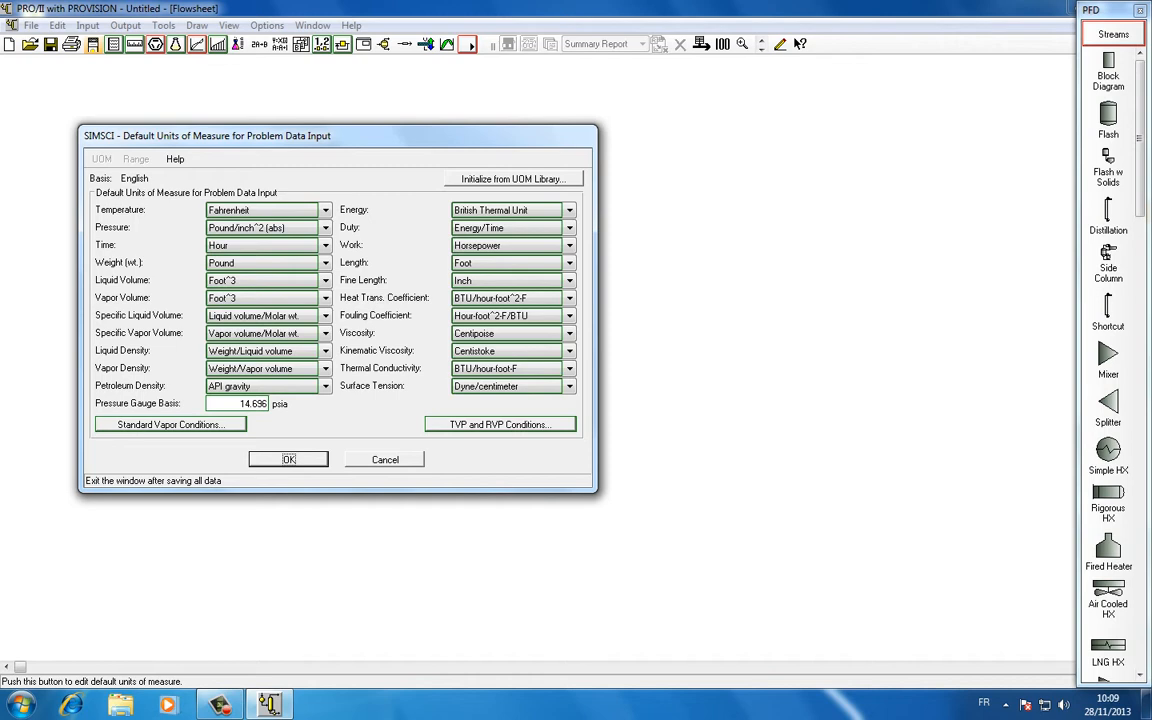
click(513, 179)
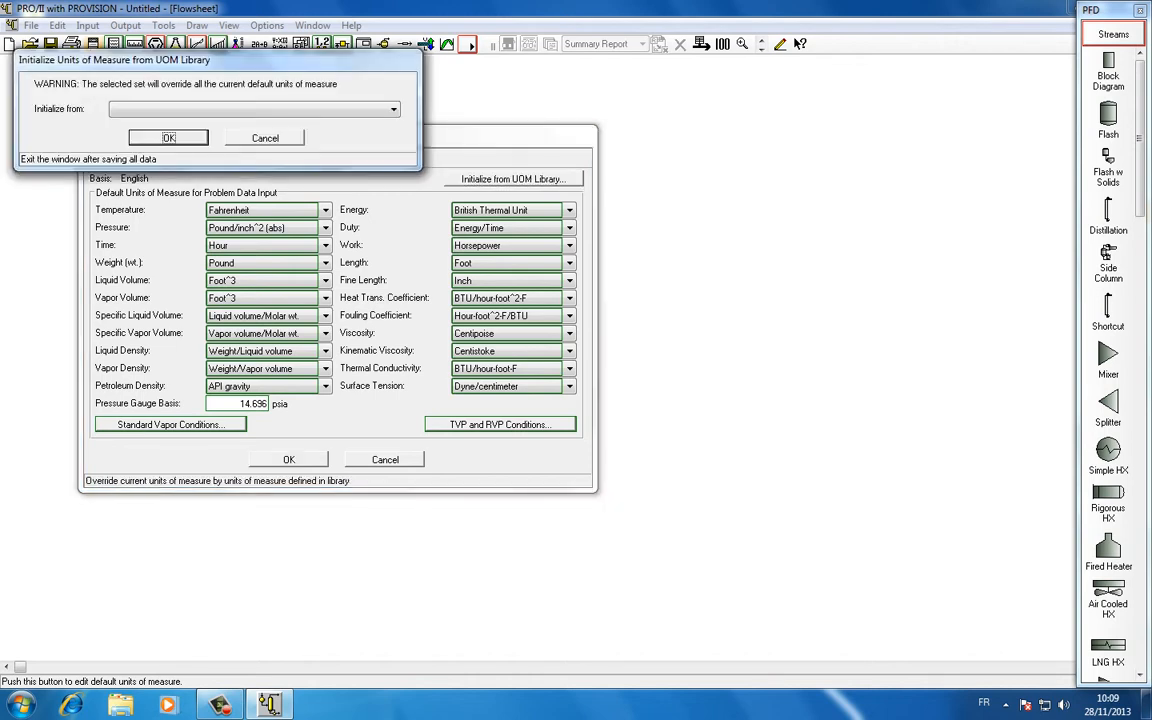
click(394, 109)
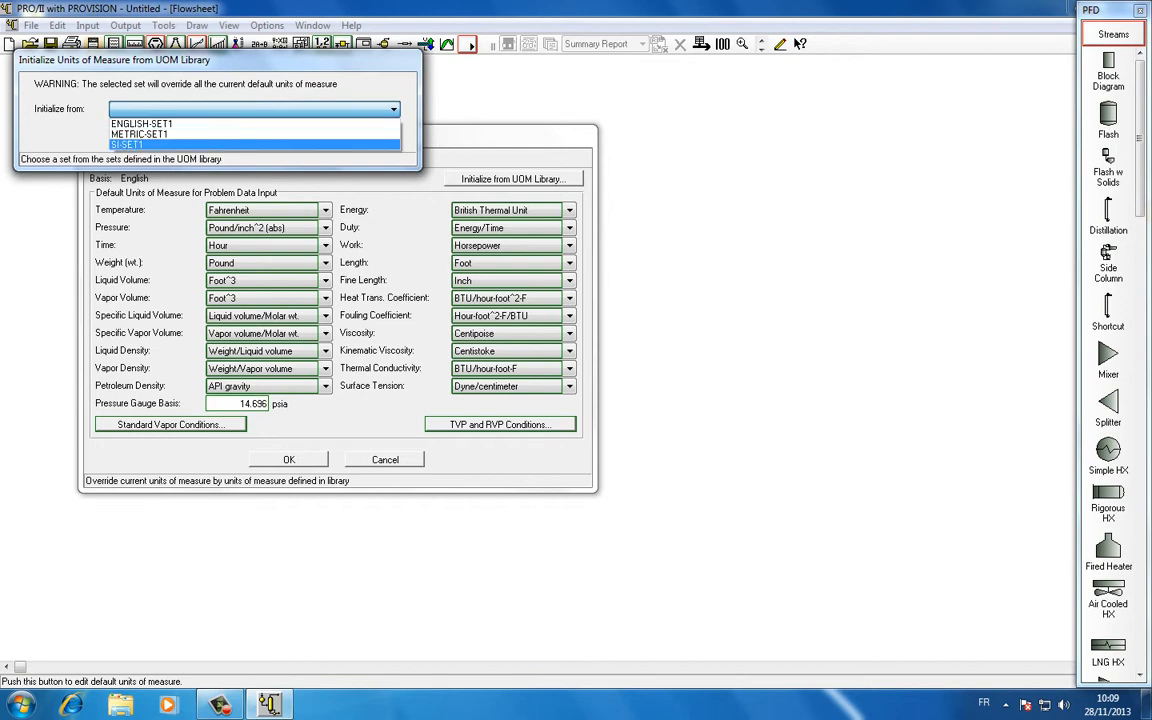
click(140, 134)
click(170, 137)
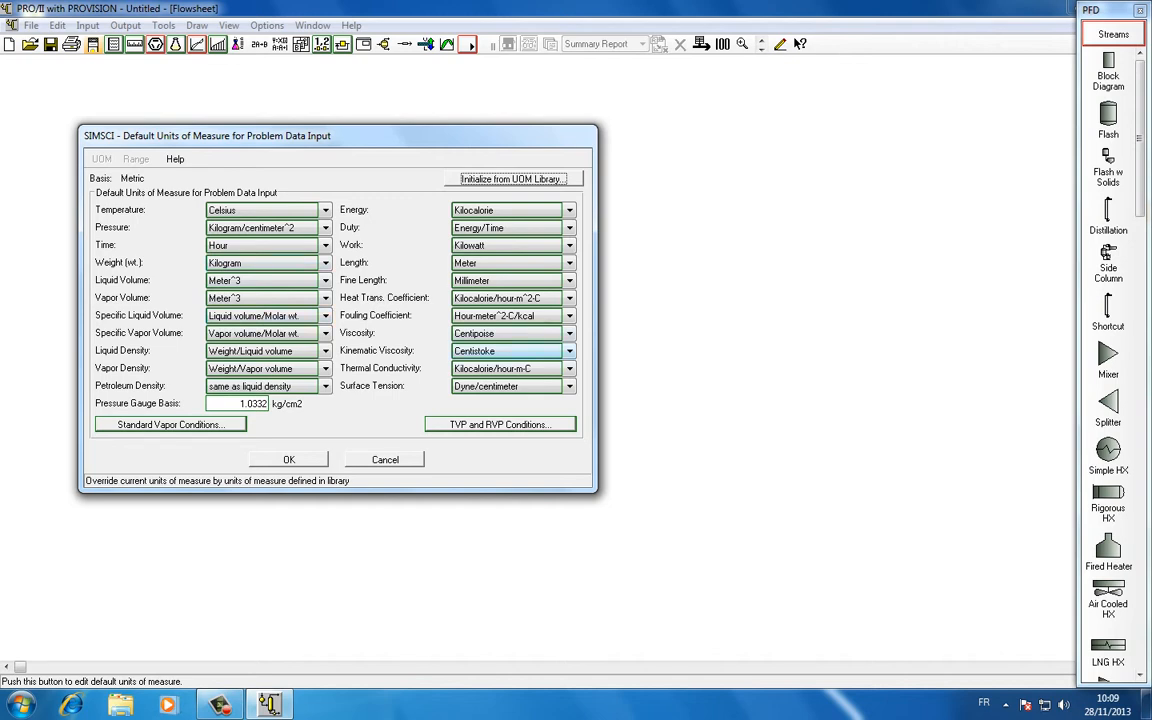
click(288, 459)
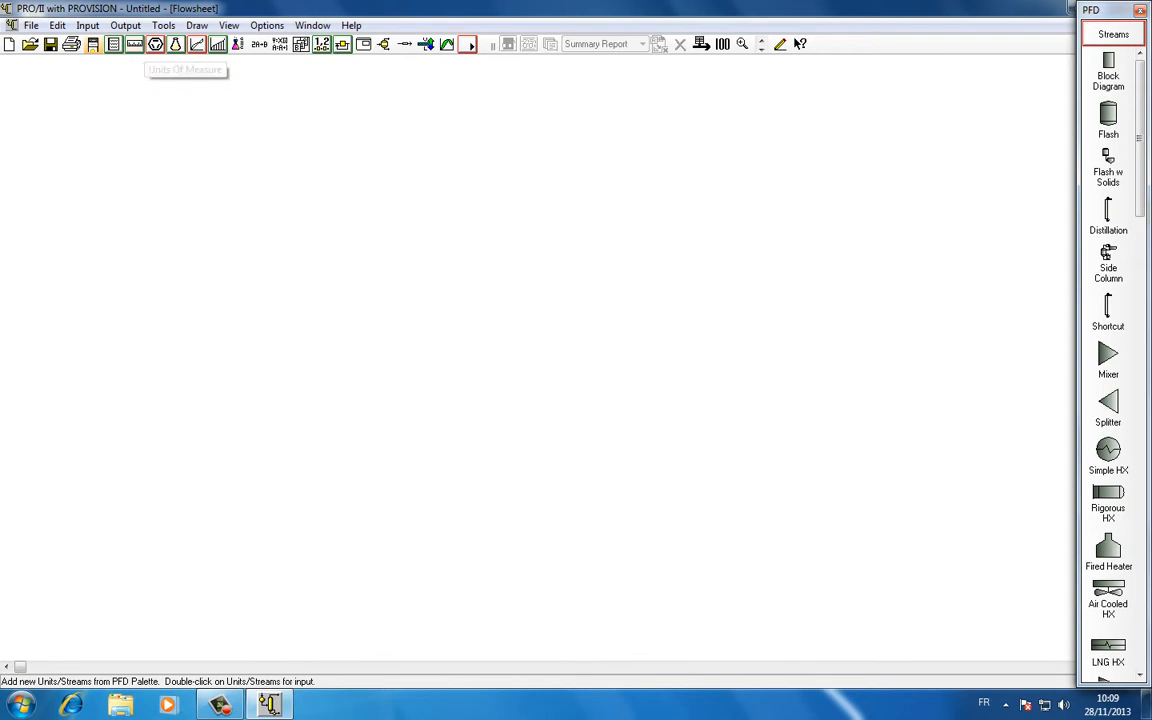
Find WATER in the All Components - SIMSCI Bank family and add it to the component additions
click(155, 44)
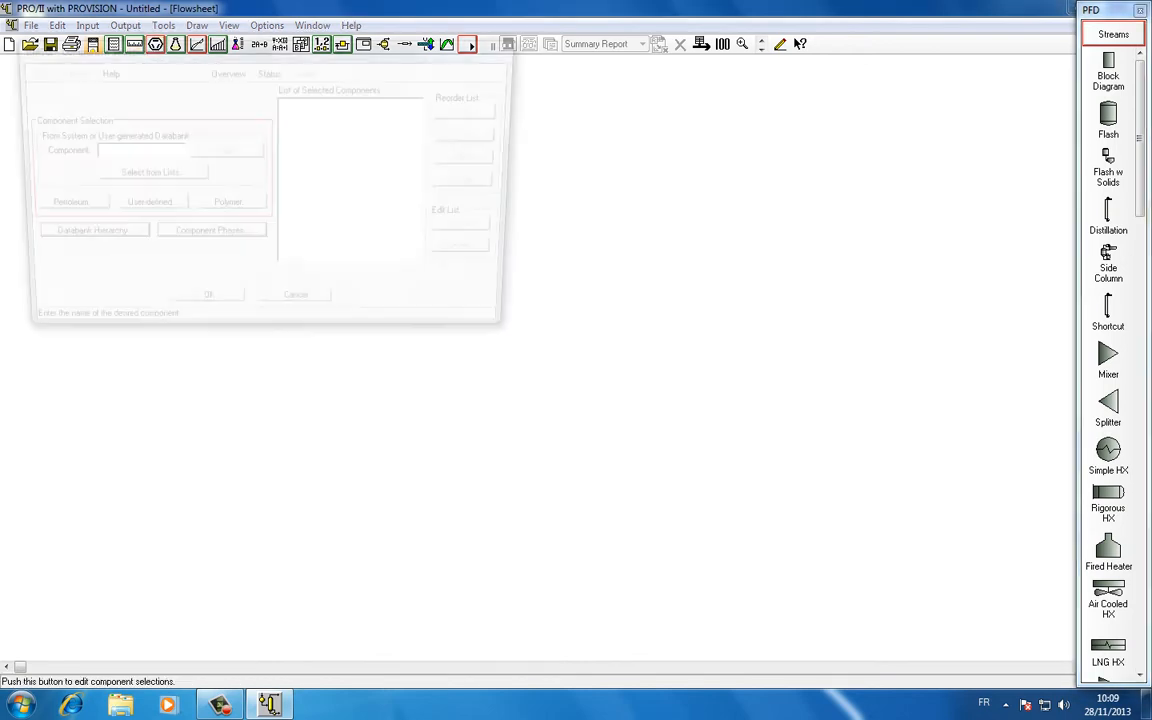
drag(240, 48, 410, 176)
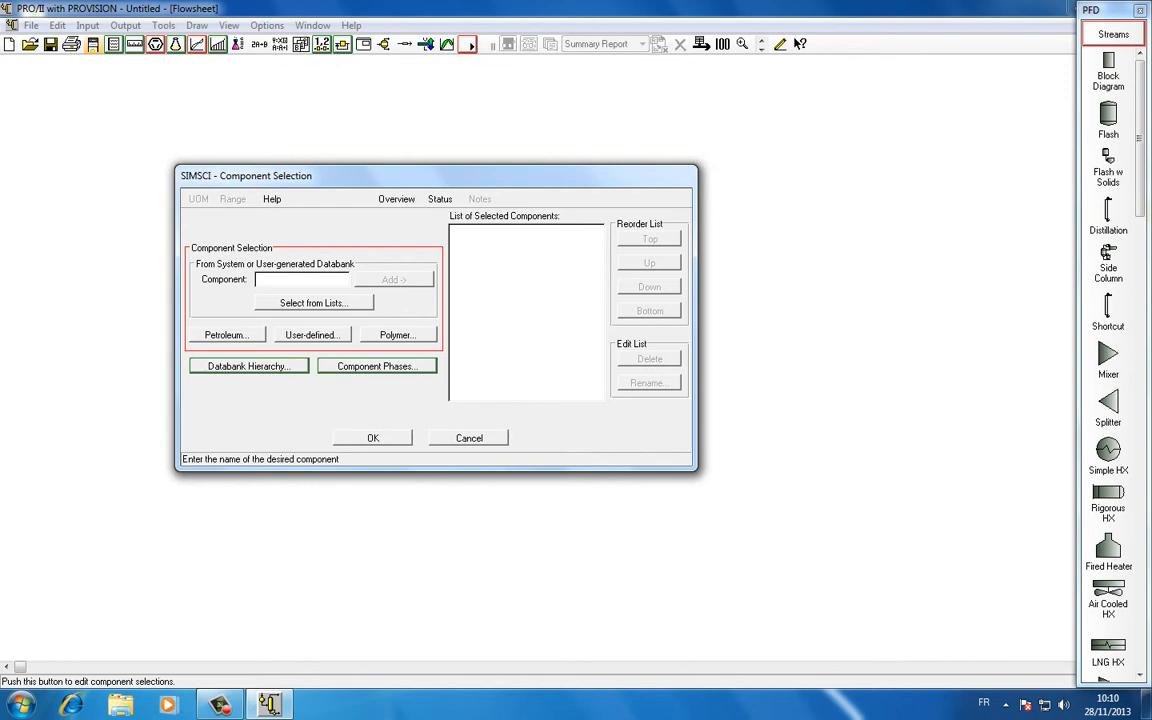
click(314, 303)
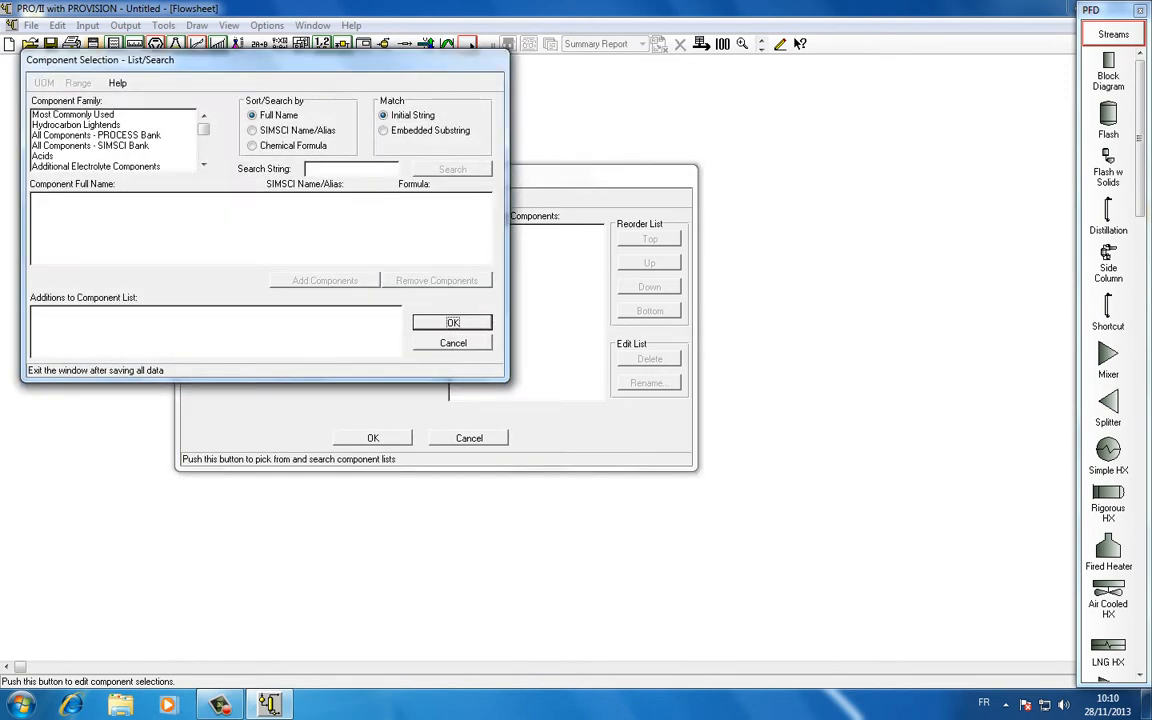
drag(290, 59, 614, 150)
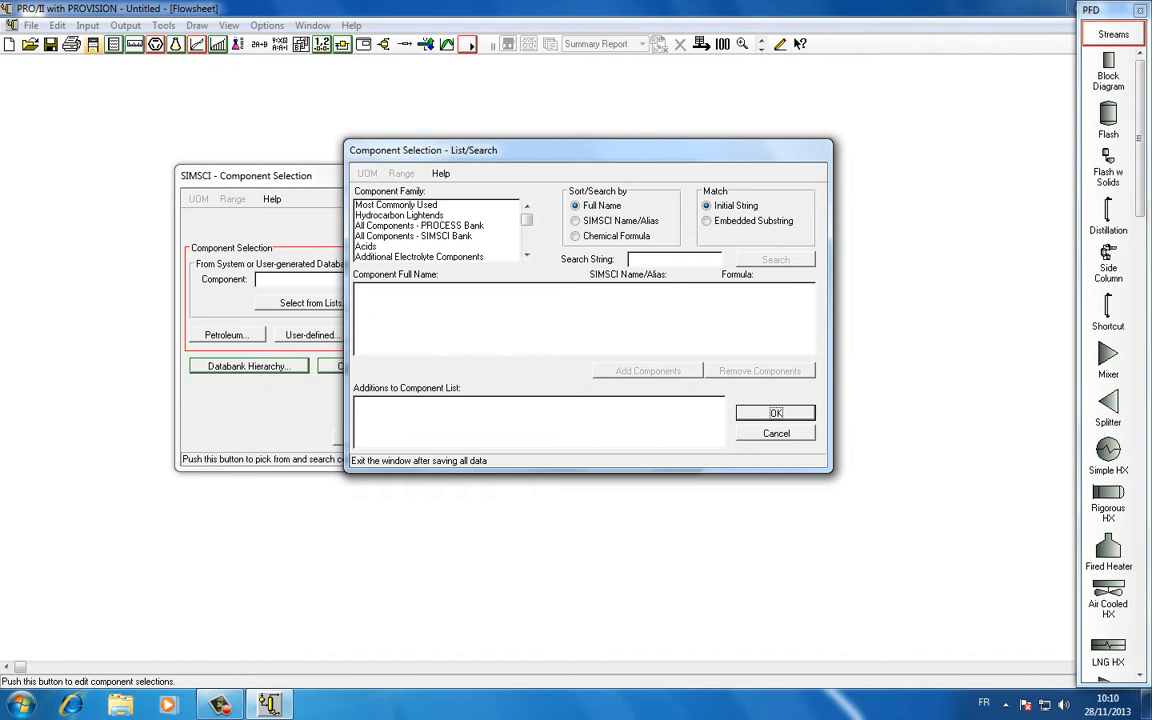
click(414, 236)
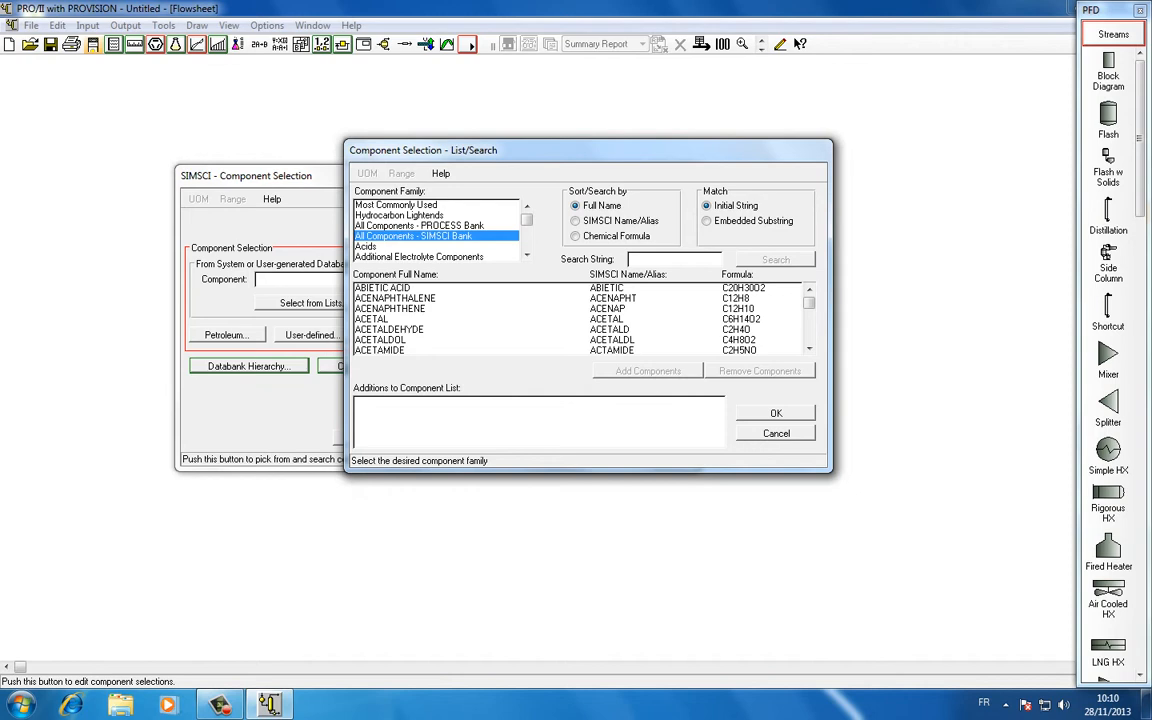
click(675, 259)
text(WATER)
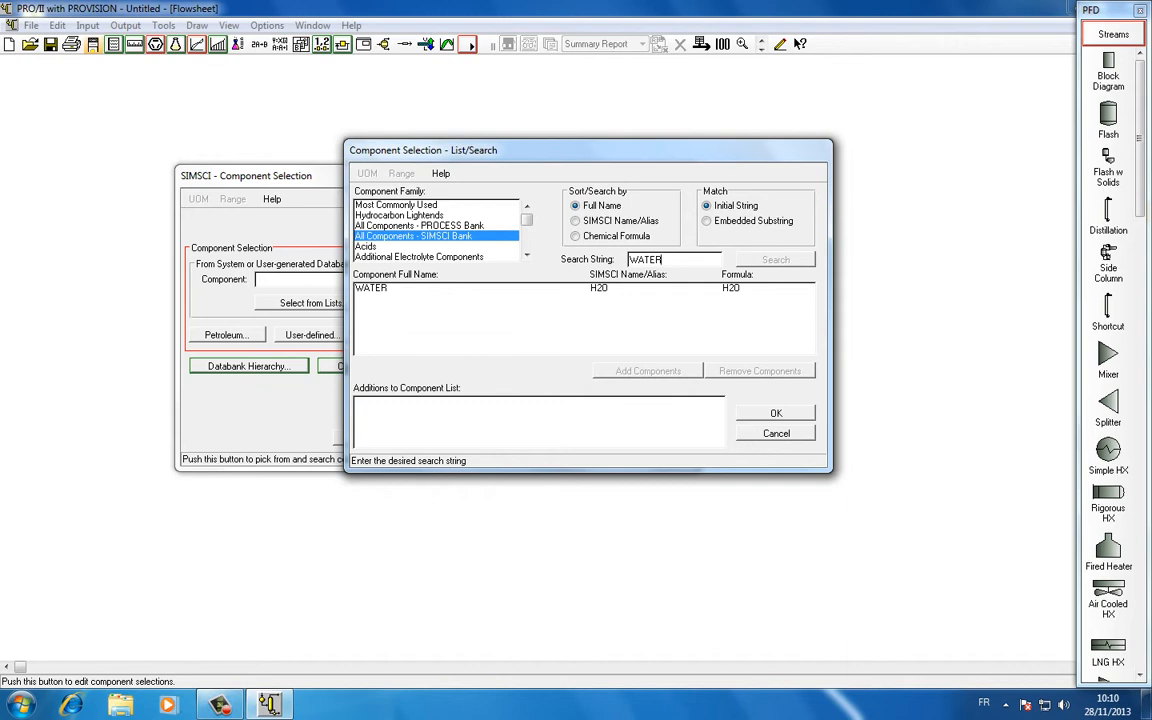
click(371, 288)
click(648, 371)
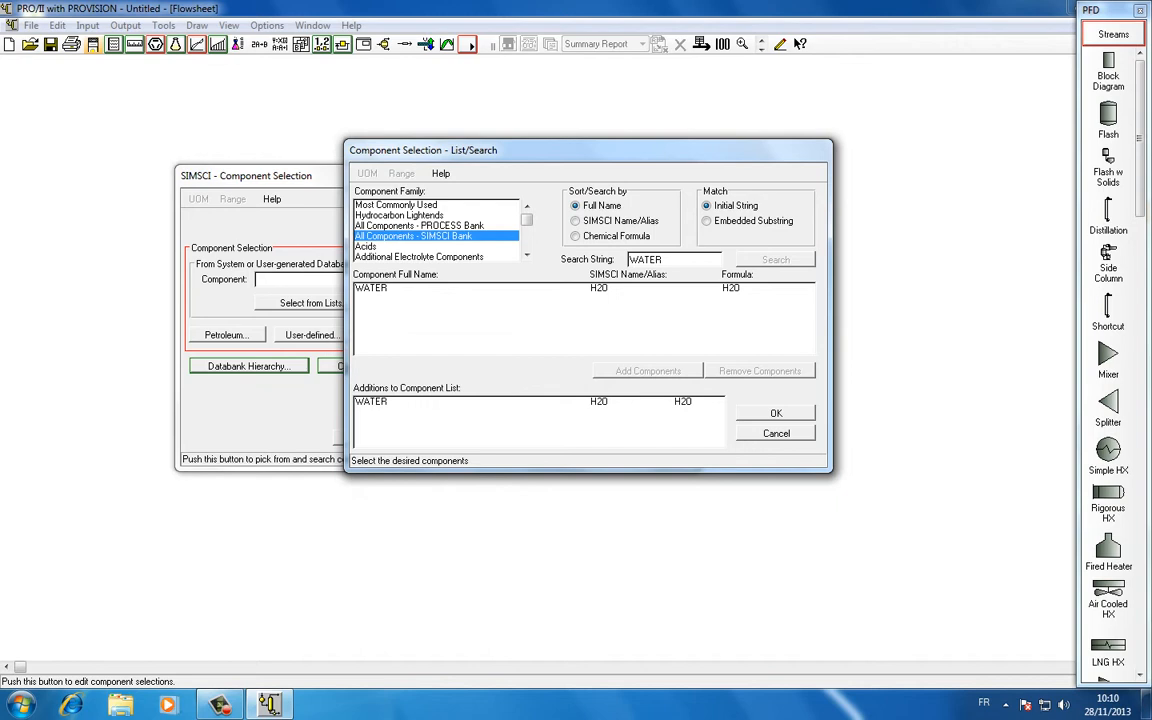
Search the SIMSCI bank for AMMO, add AMMONIA alongside water, and confirm the component selection
drag(588, 150, 622, 156)
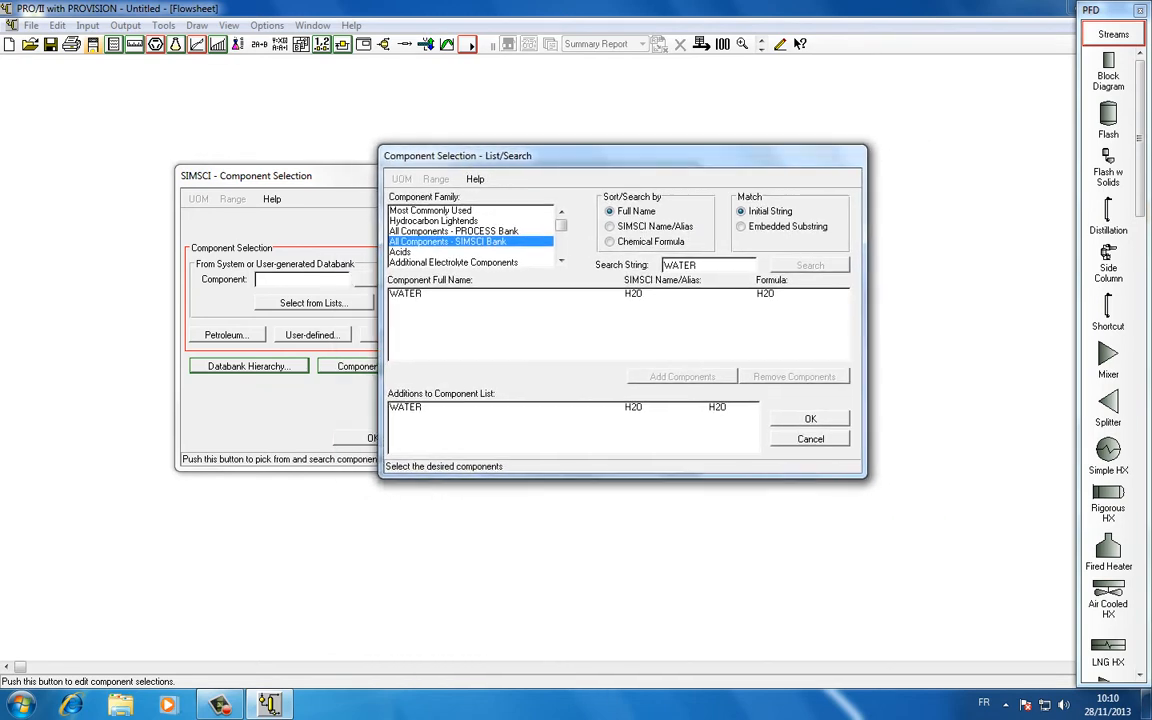
double_click(680, 265)
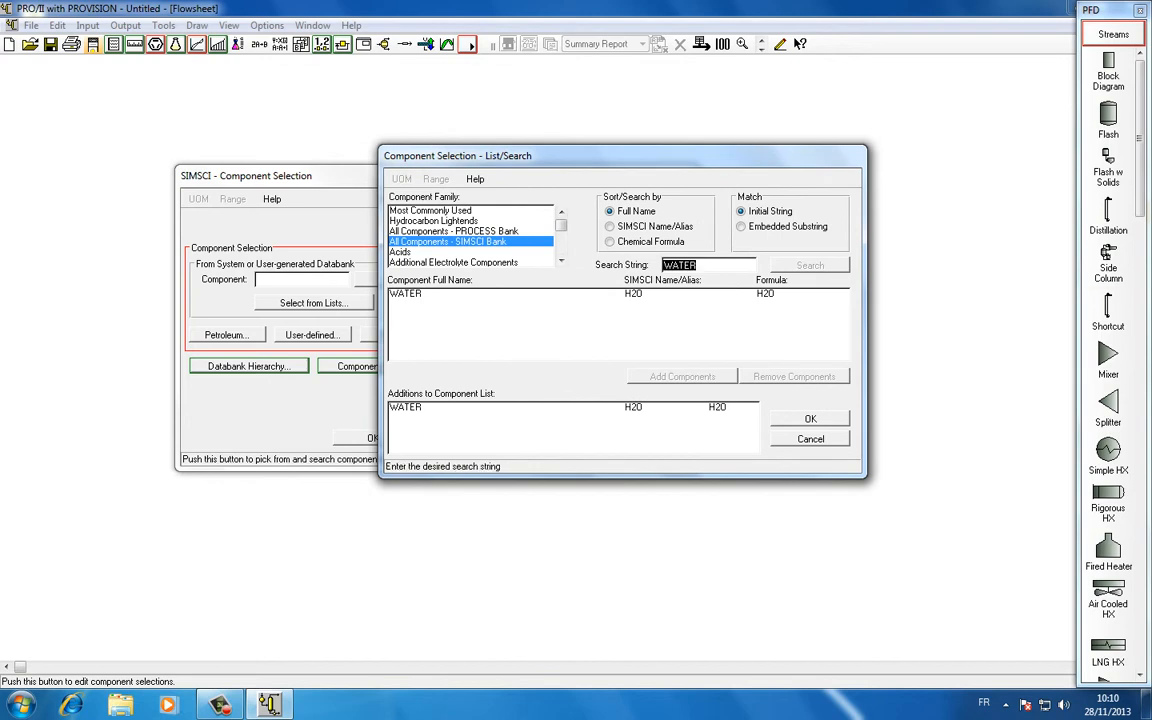
text(AMM)
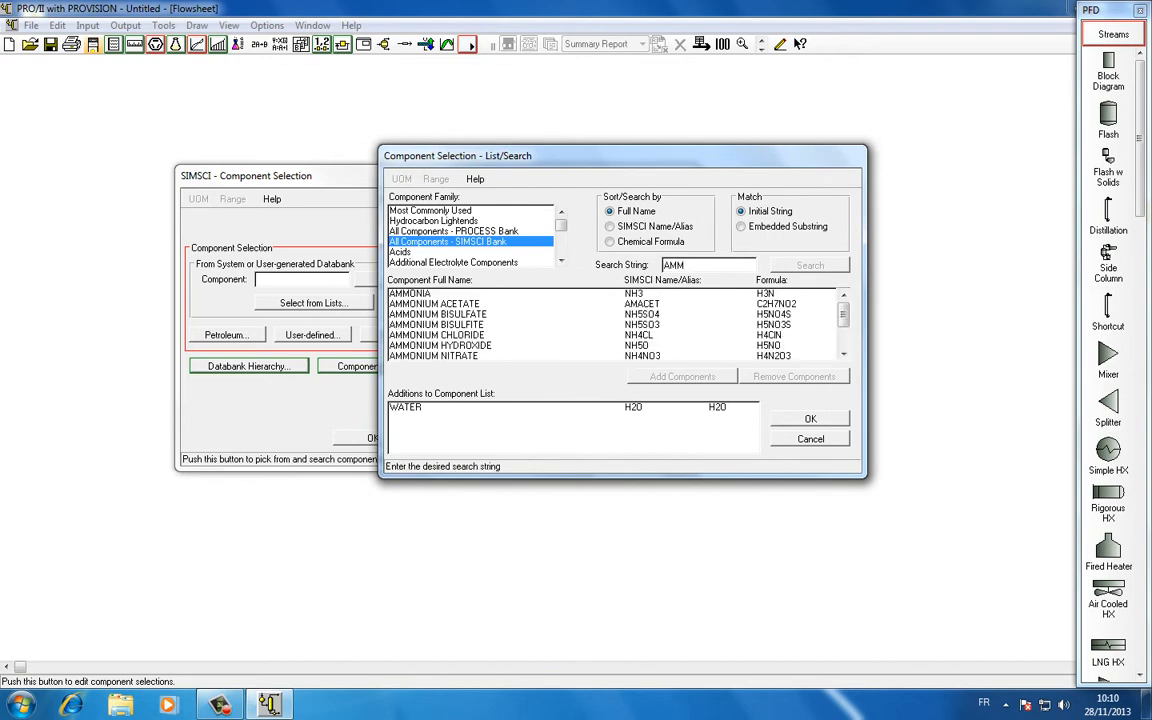
text(O)
double_click(410, 294)
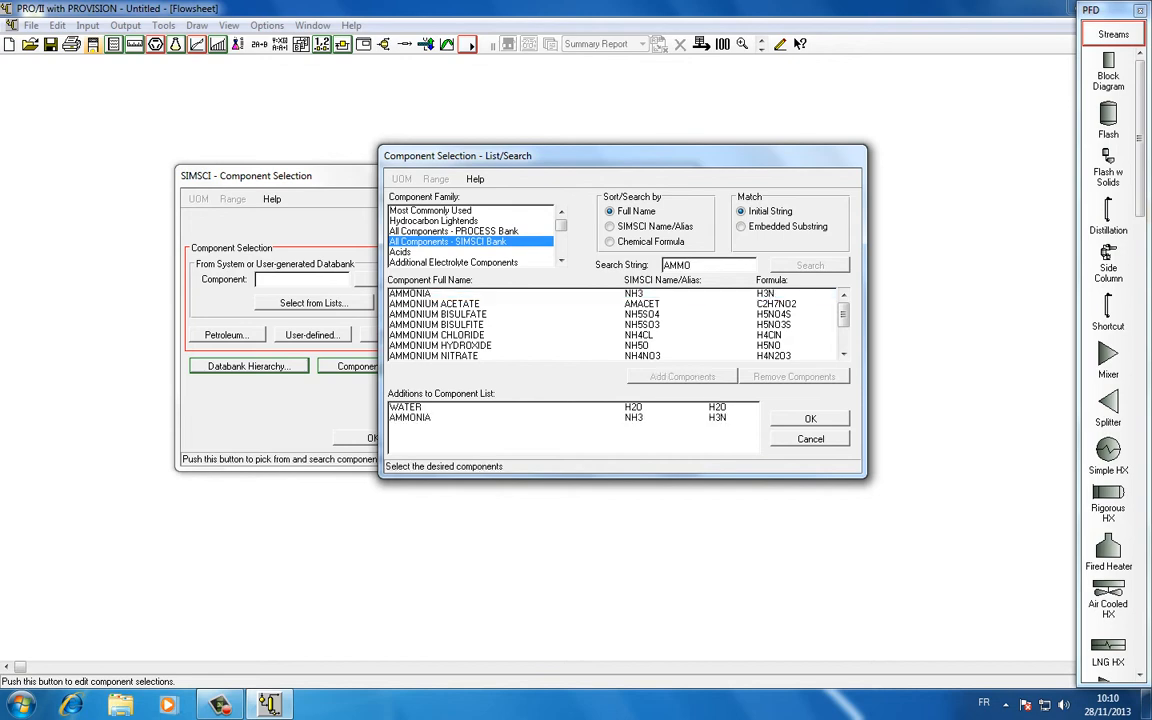
click(810, 418)
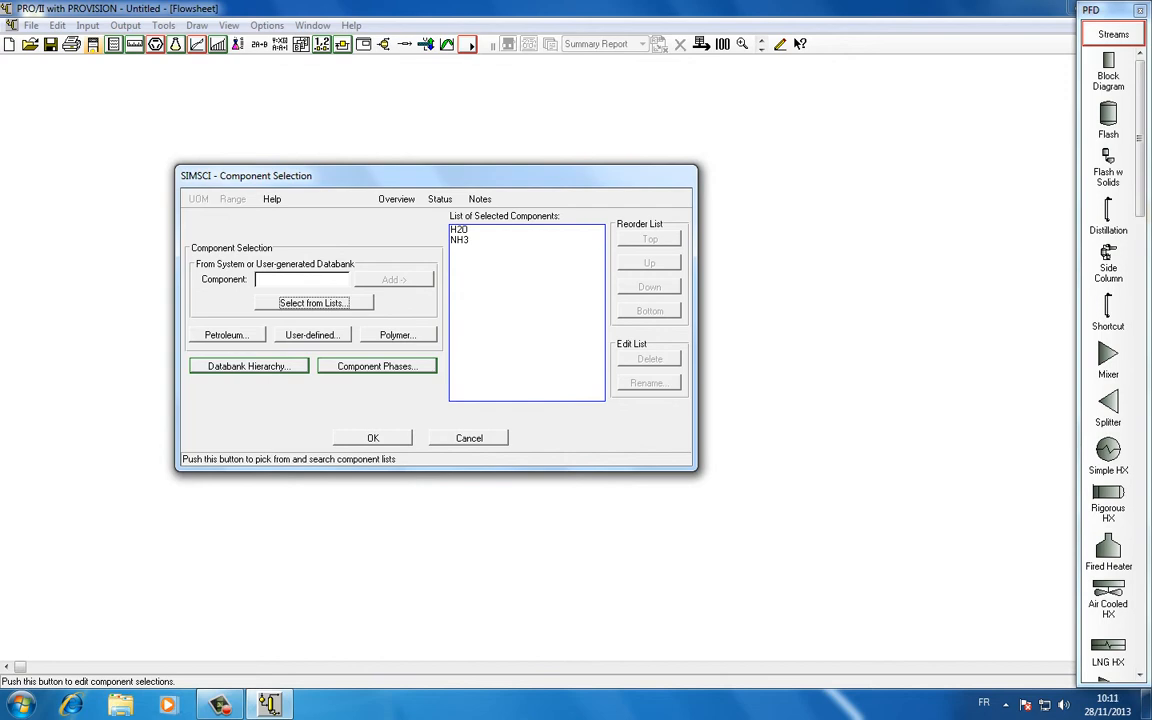
click(372, 438)
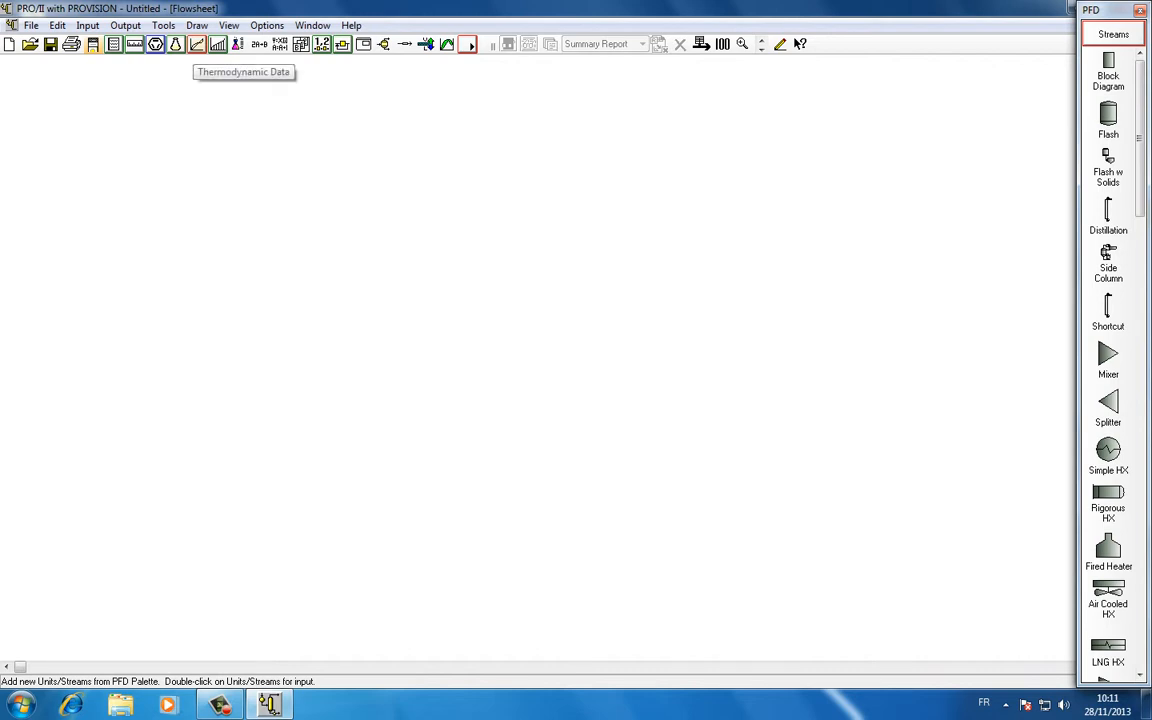
Review the Component Properties options and the UNIFAC structures entries for H2O and NH3, and cancel without changes
click(176, 44)
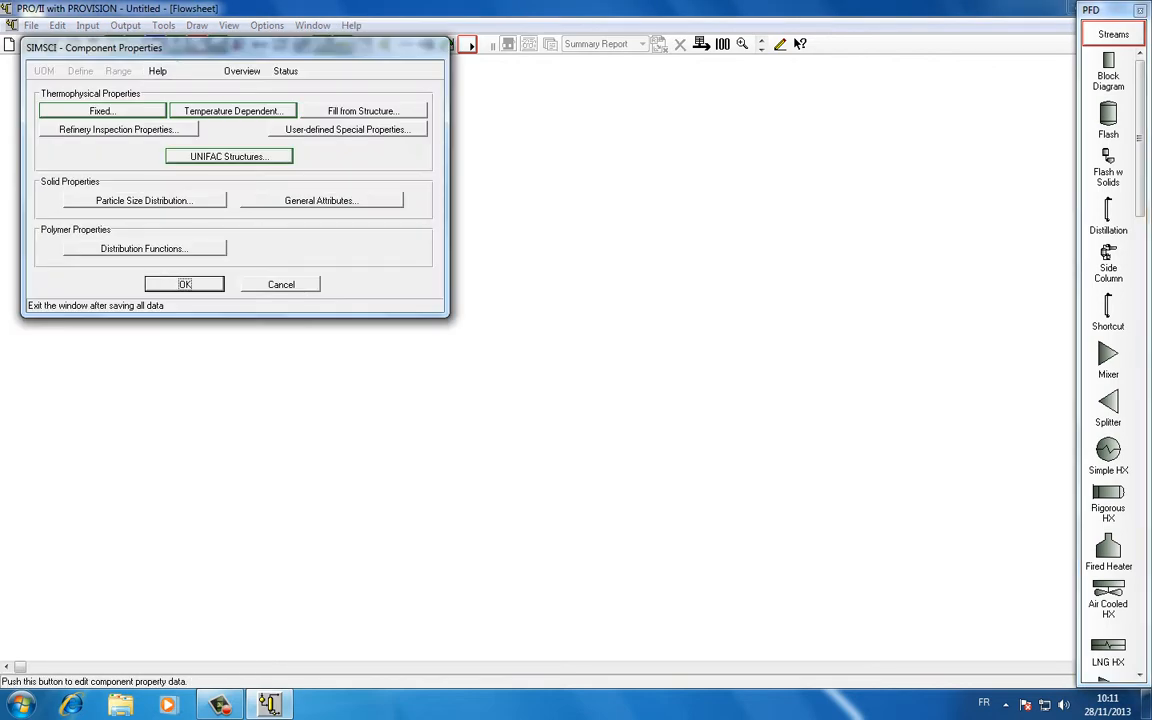
drag(170, 50, 361, 240)
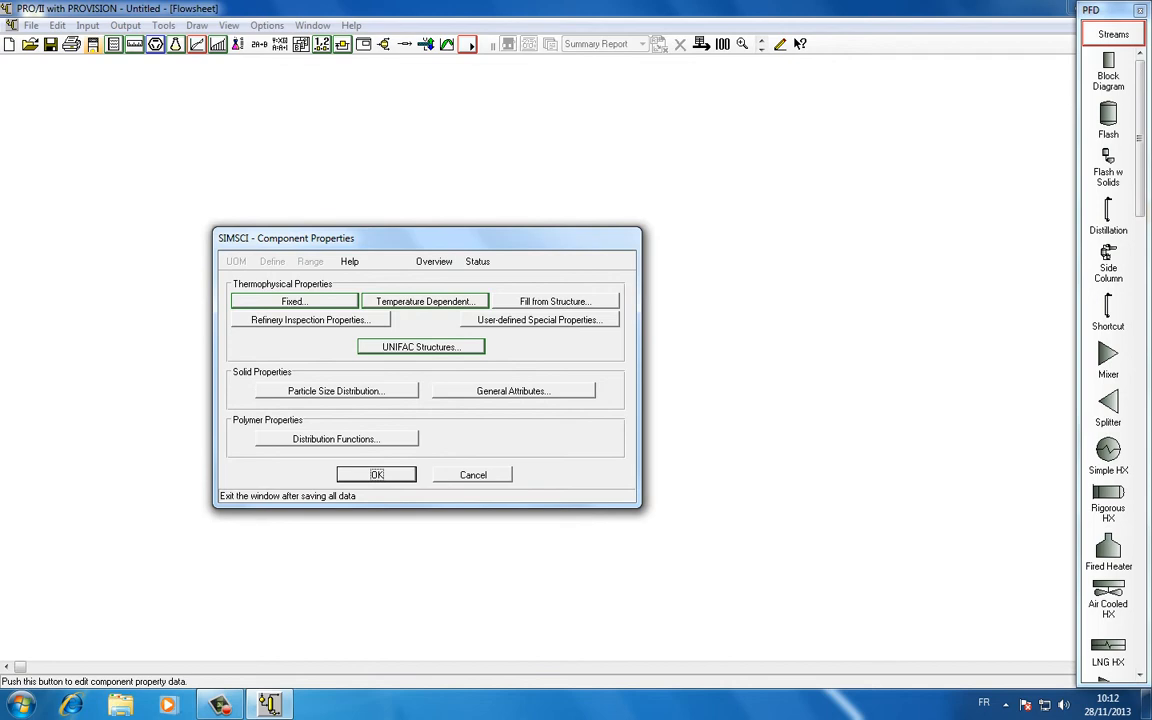
click(421, 346)
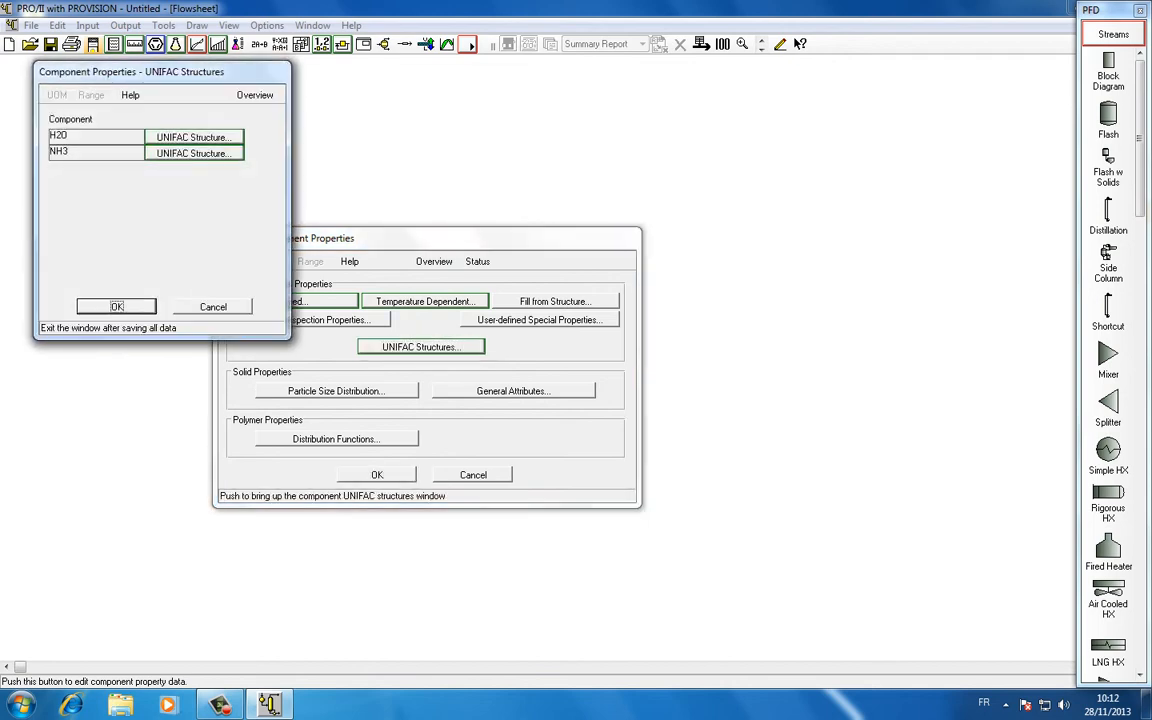
click(213, 307)
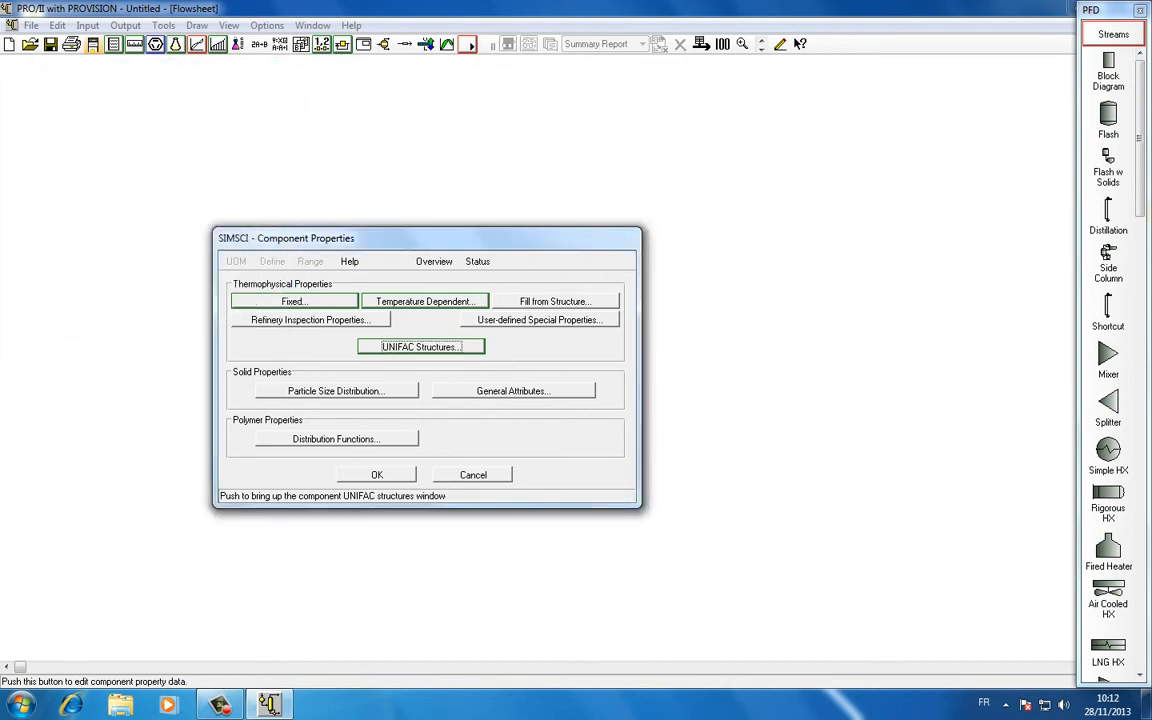
click(473, 474)
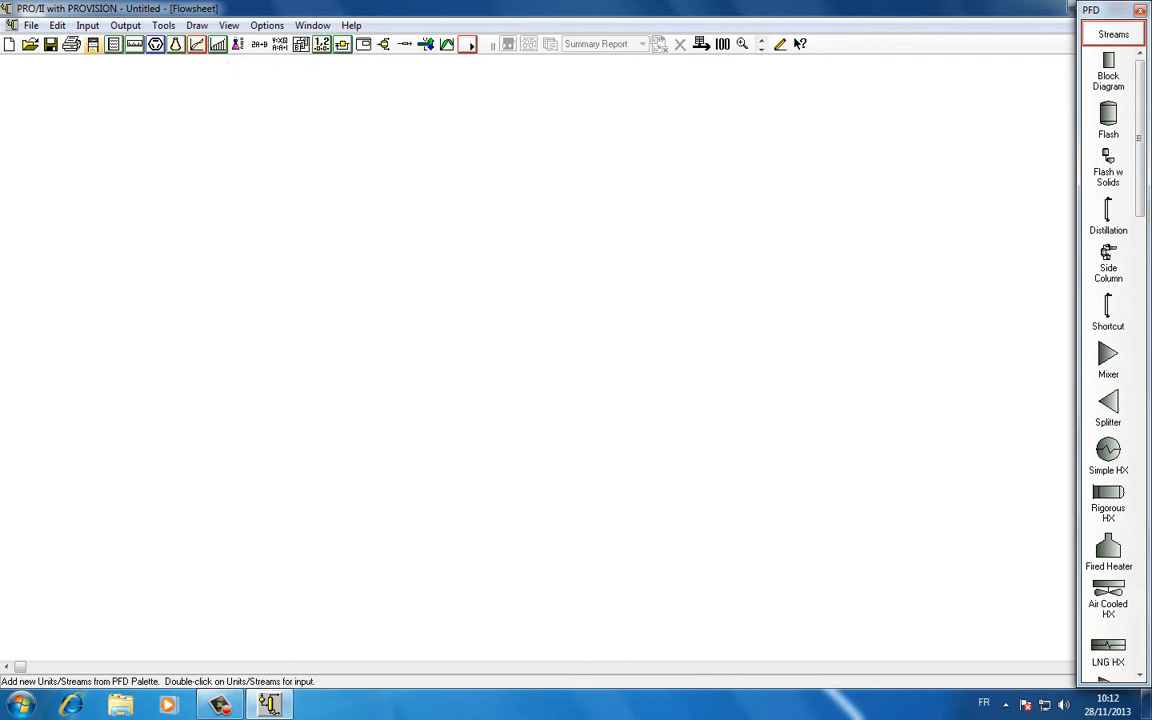
Examine the primary methods offered under Equations of State in the Thermodynamic Data dialog, from Soave-Redlich-Kwong through PHSC
click(176, 44)
drag(270, 104, 402, 202)
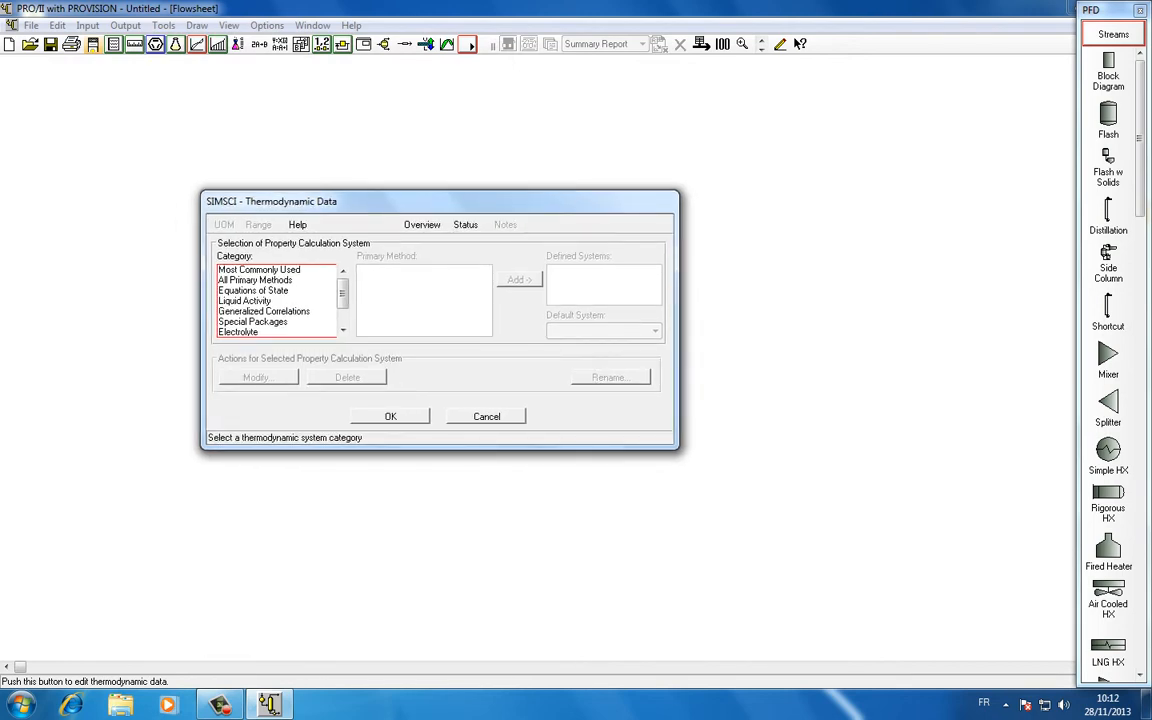
mouse_move(342, 292)
mouse_down()
mouse_move(342, 309)
mouse_move(342, 293)
mouse_up()
click(254, 290)
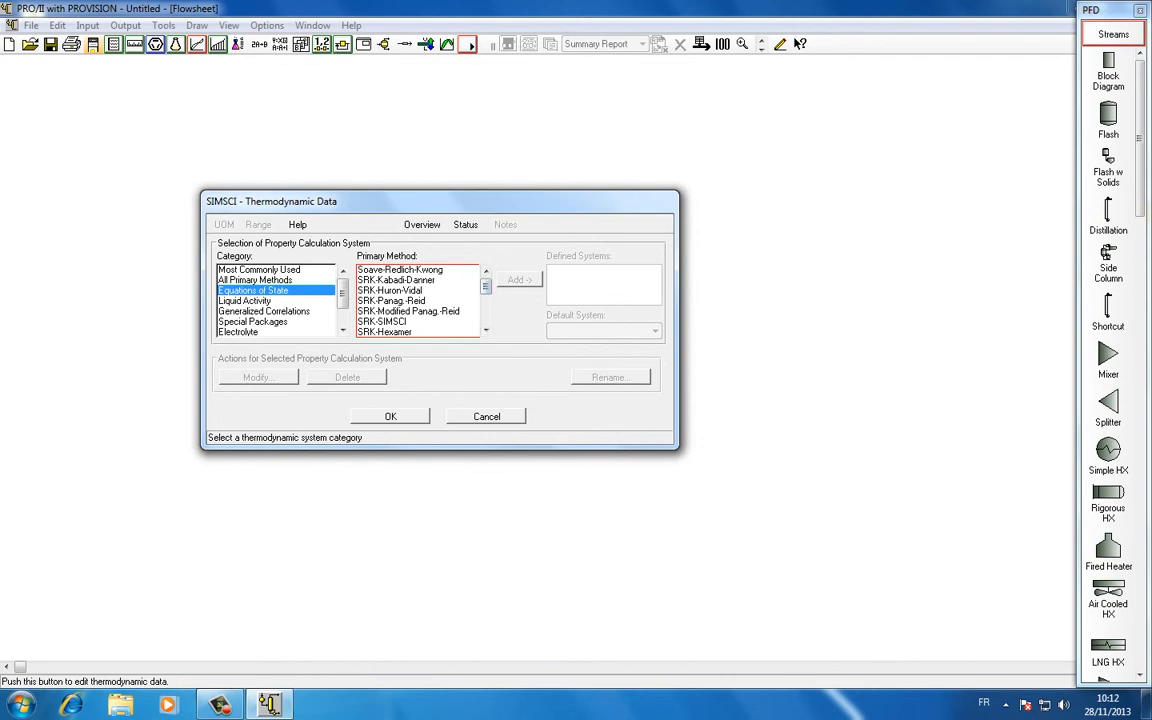
drag(486, 286, 486, 295)
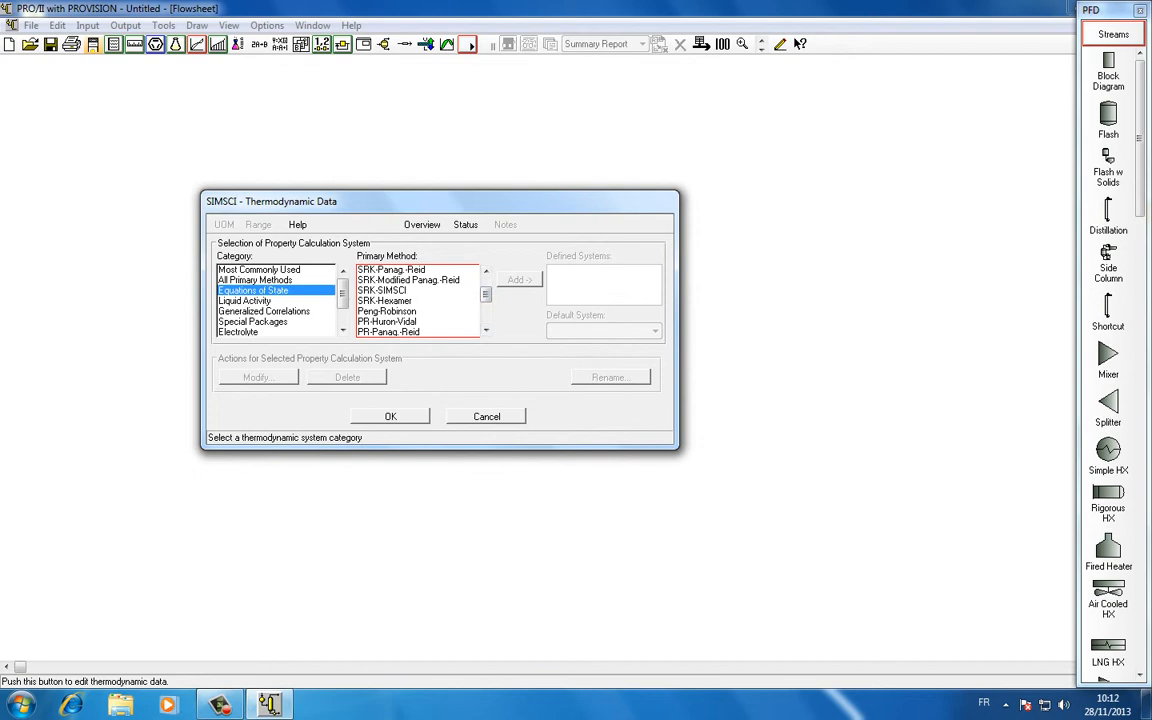
click(388, 311)
click(486, 329)
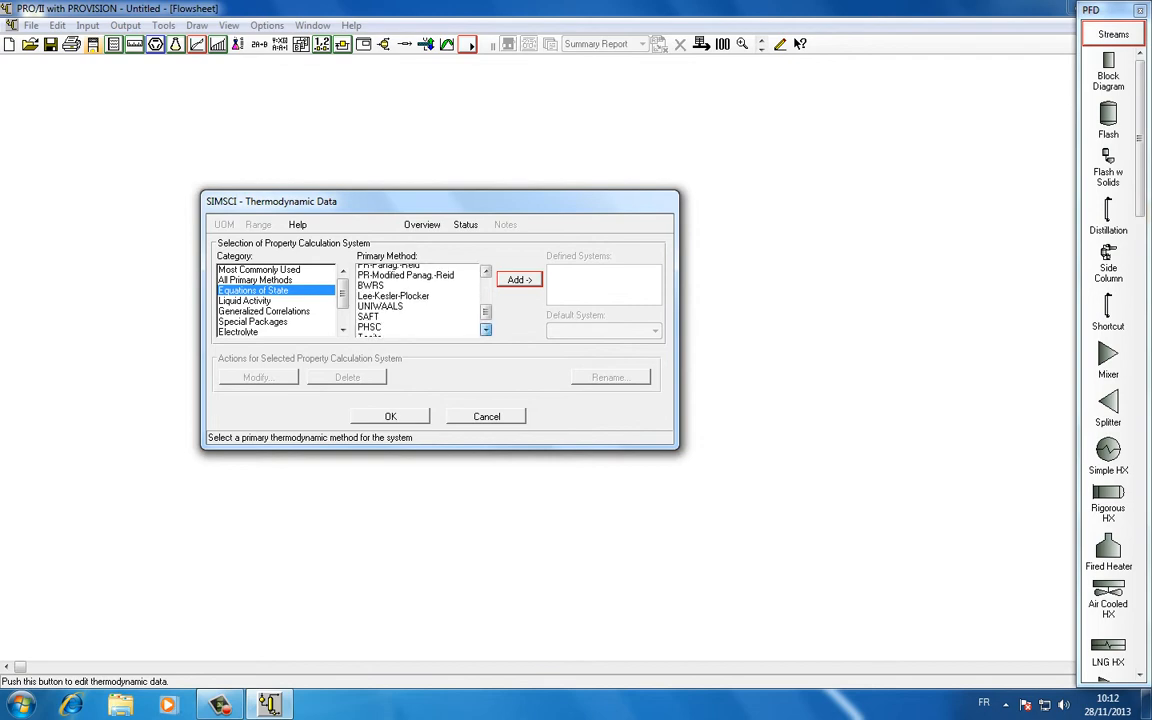
scroll(418, 300, down, 1)
scroll(418, 300, up, 5)
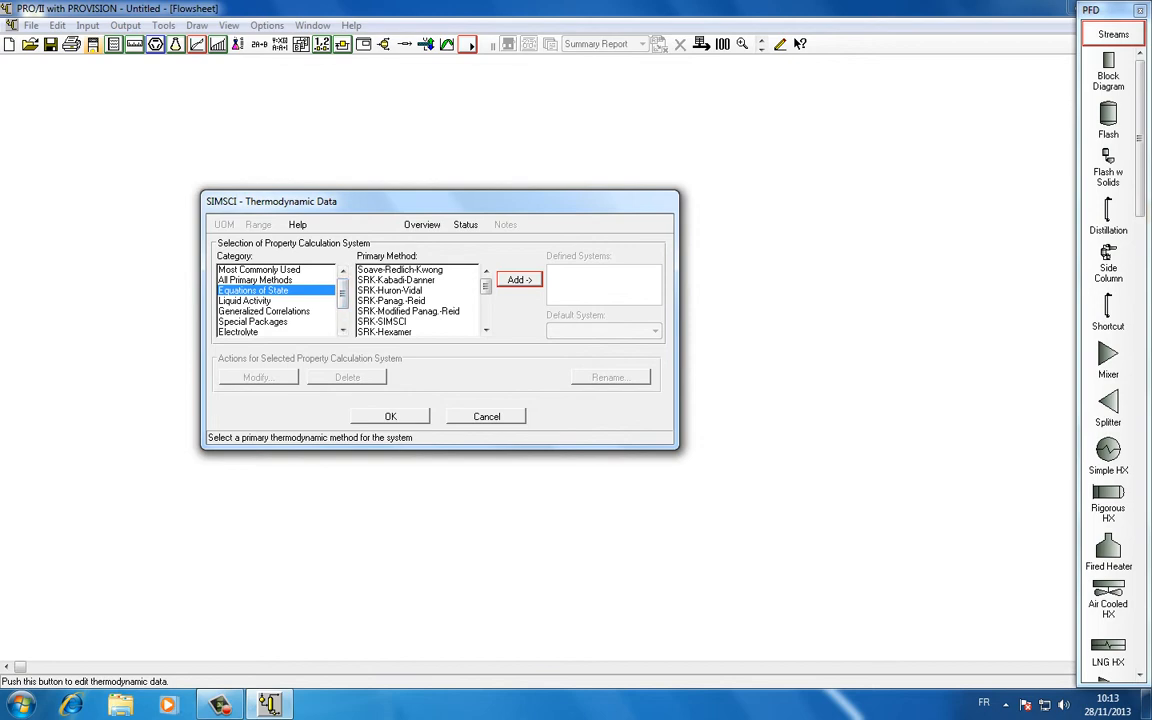
Review the Liquid Activity methods, add Wilson as the defined thermodynamic system, and confirm the thermodynamic data
click(245, 301)
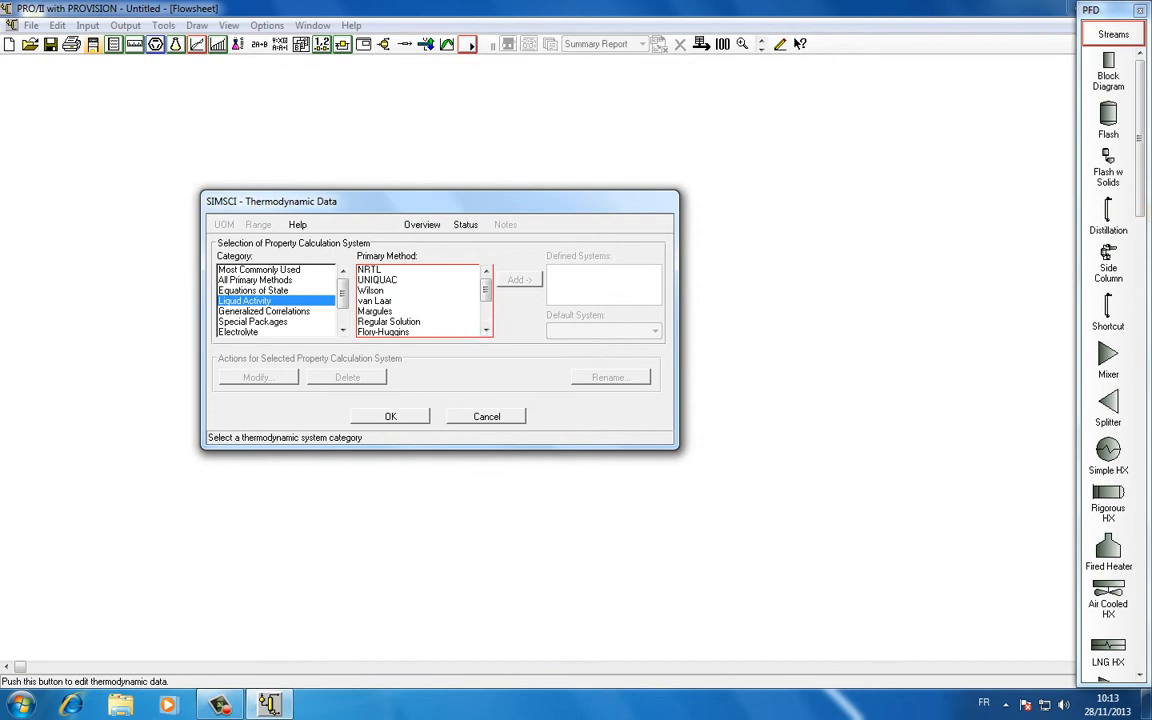
click(486, 330)
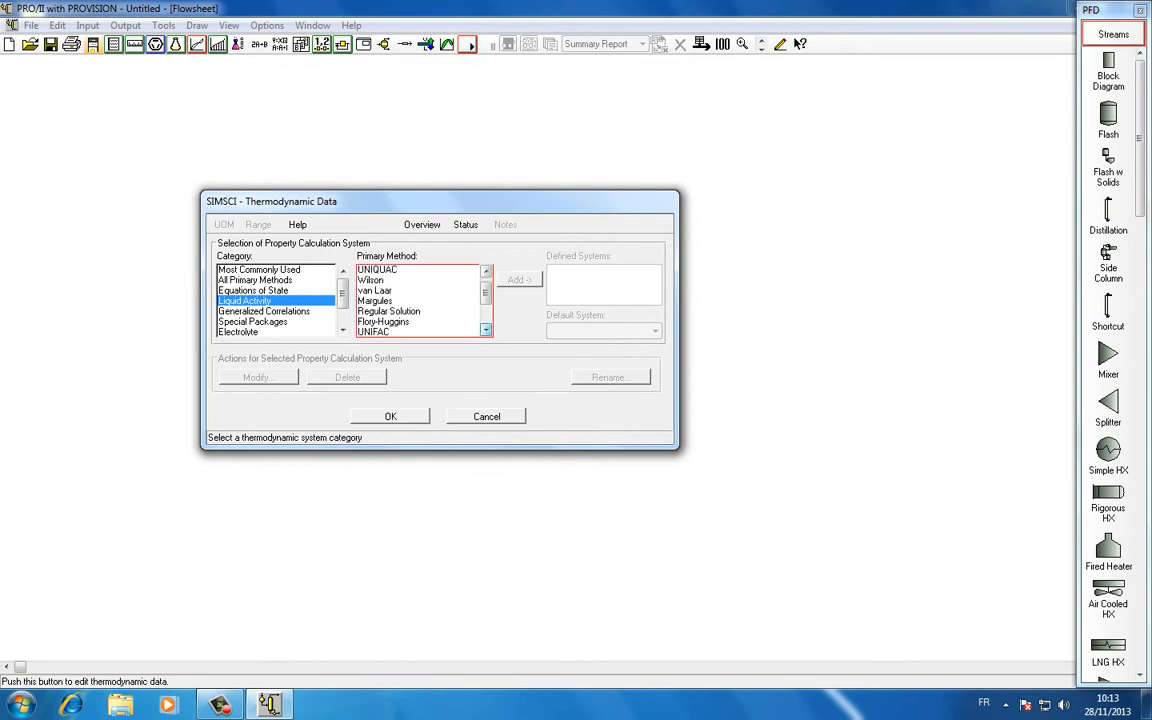
click(486, 330)
click(486, 330)
click(486, 330)
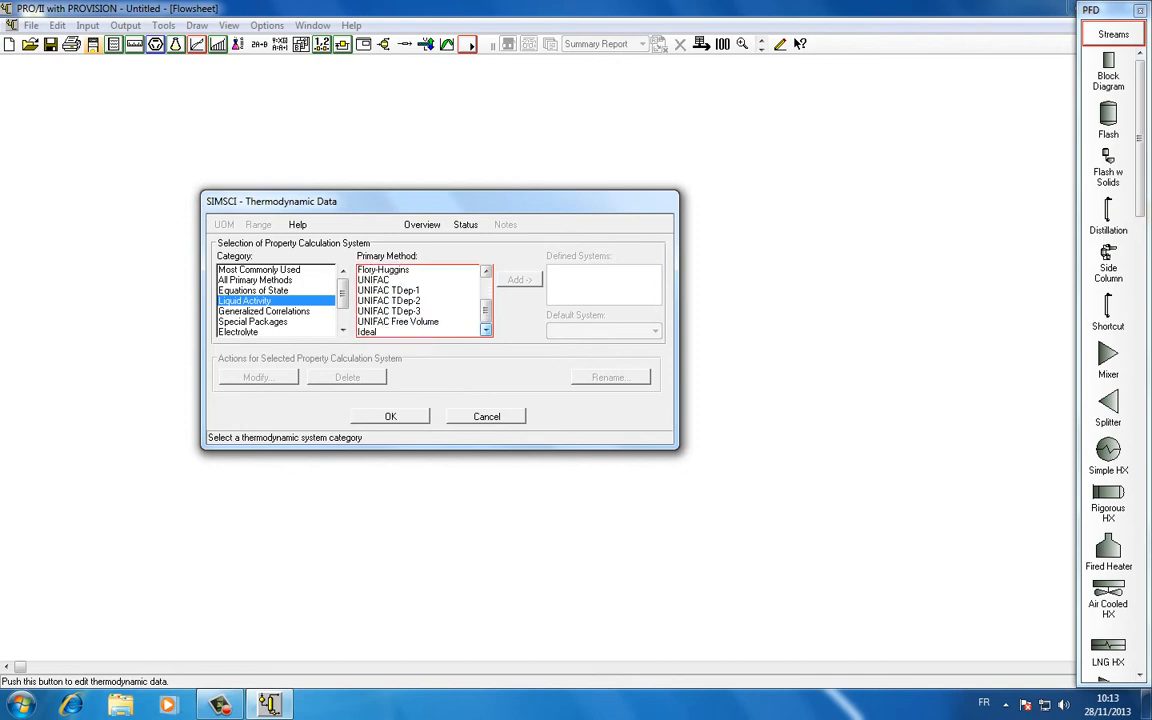
click(486, 330)
drag(486, 311, 486, 275)
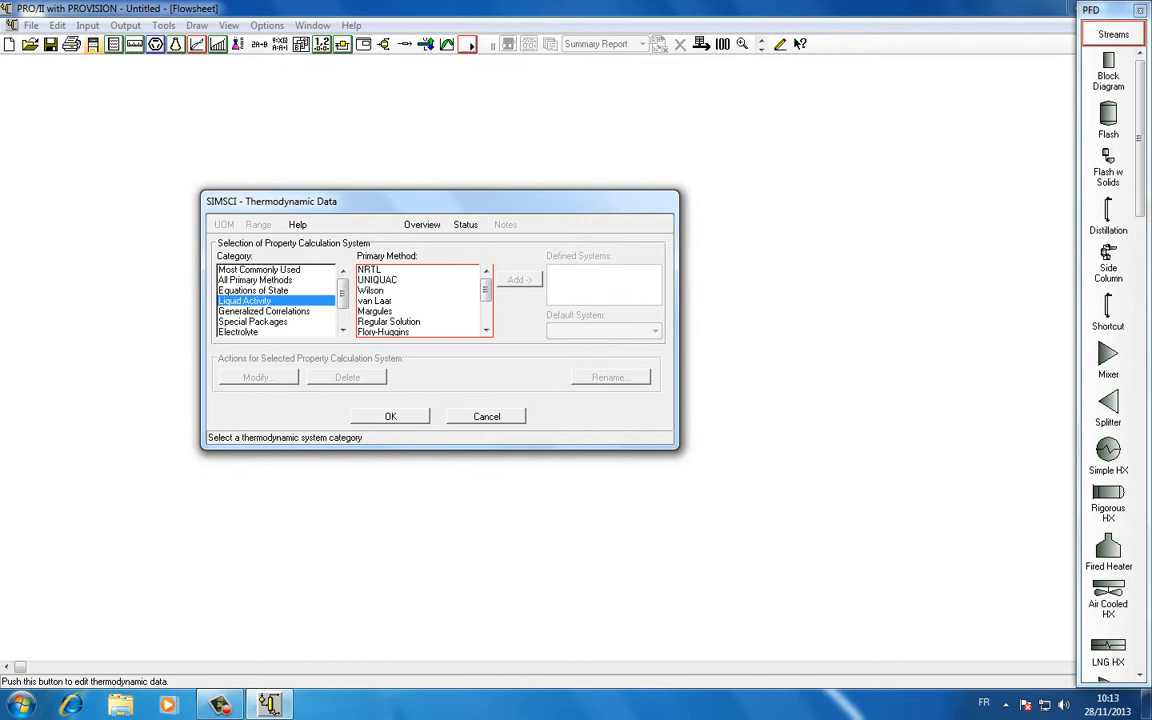
click(390, 416)
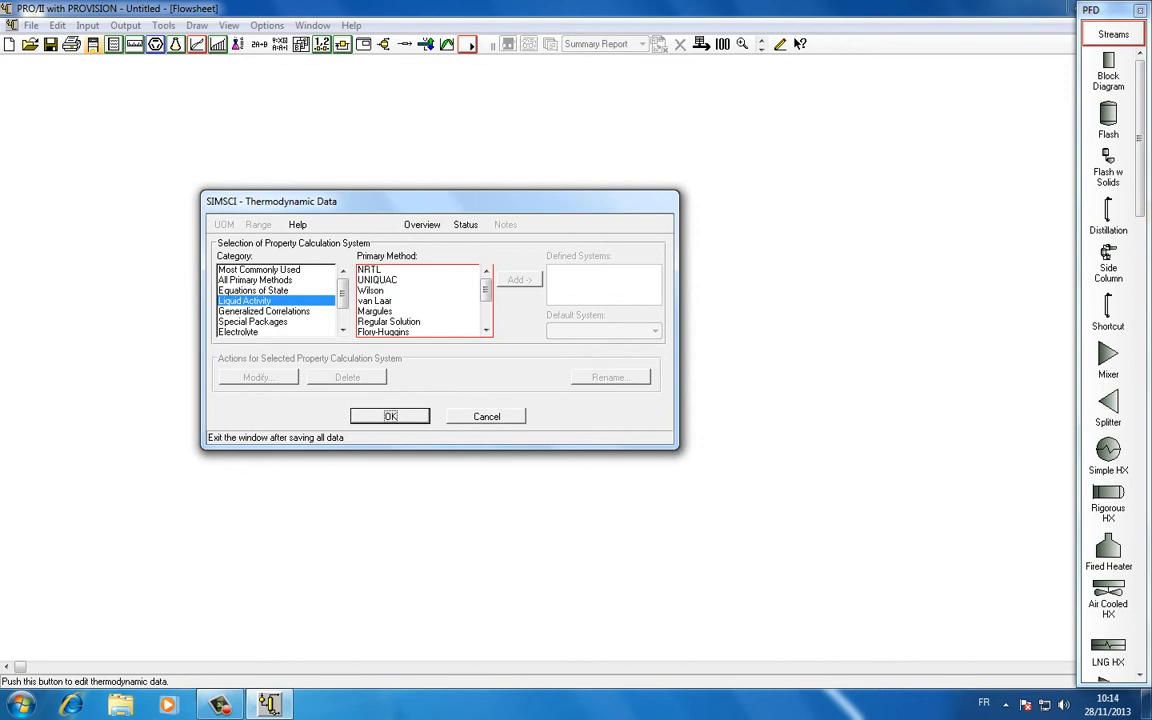
click(371, 290)
click(519, 280)
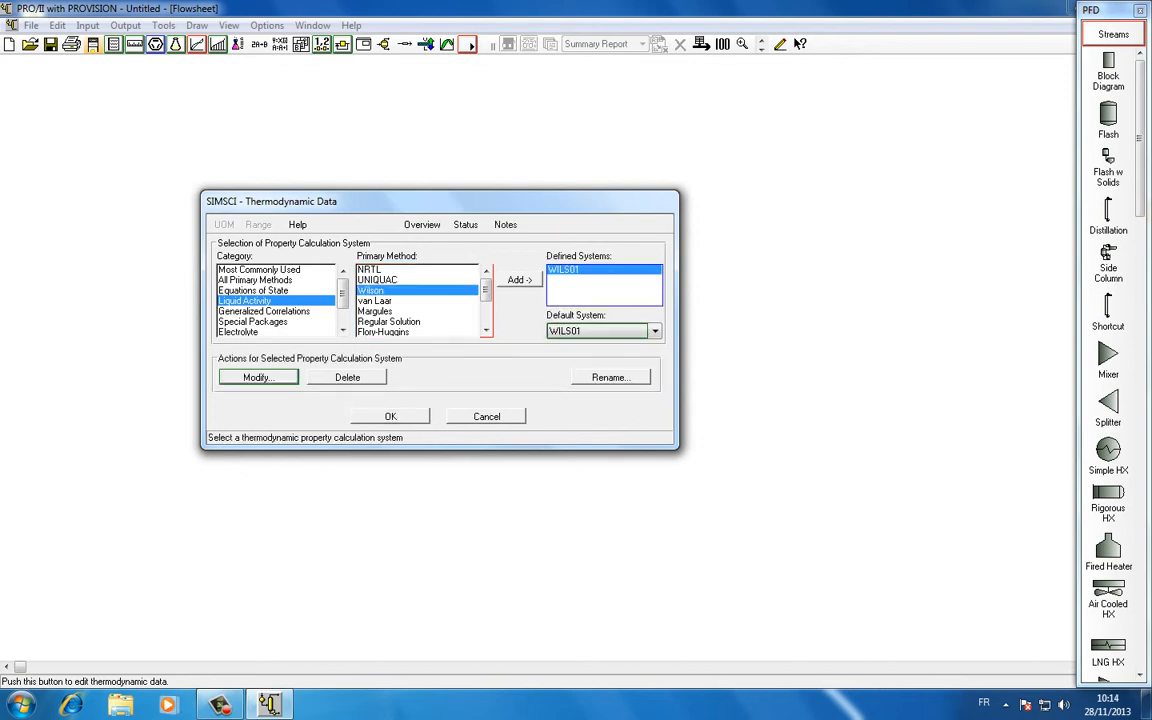
click(390, 416)
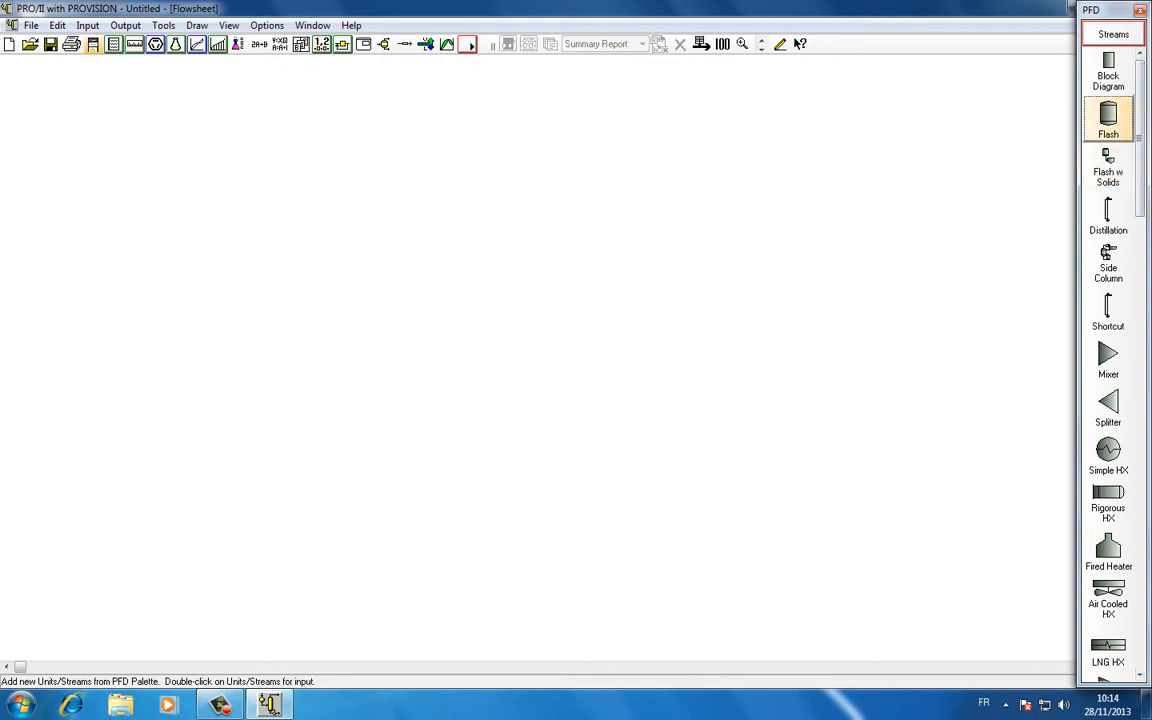
Place a Flash unit in the left-central area of the flowsheet and enlarge its symbol to roughly double its size or more
click(1108, 119)
click(364, 291)
right_click(511, 299)
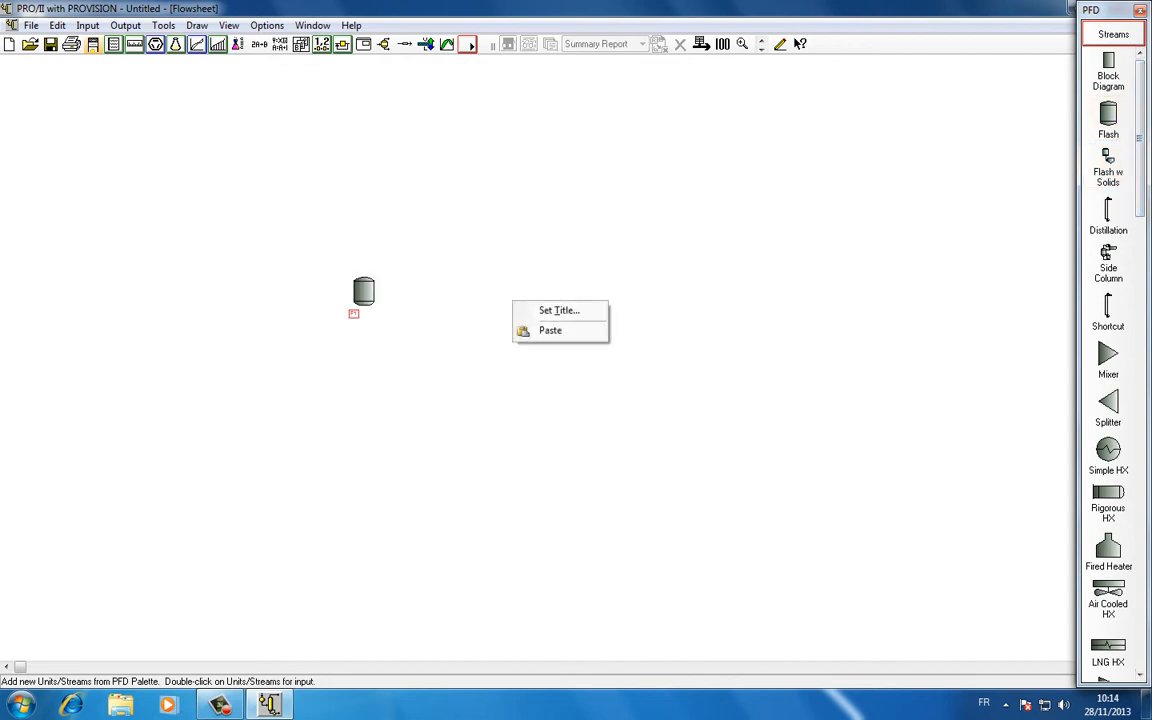
click(490, 295)
click(364, 291)
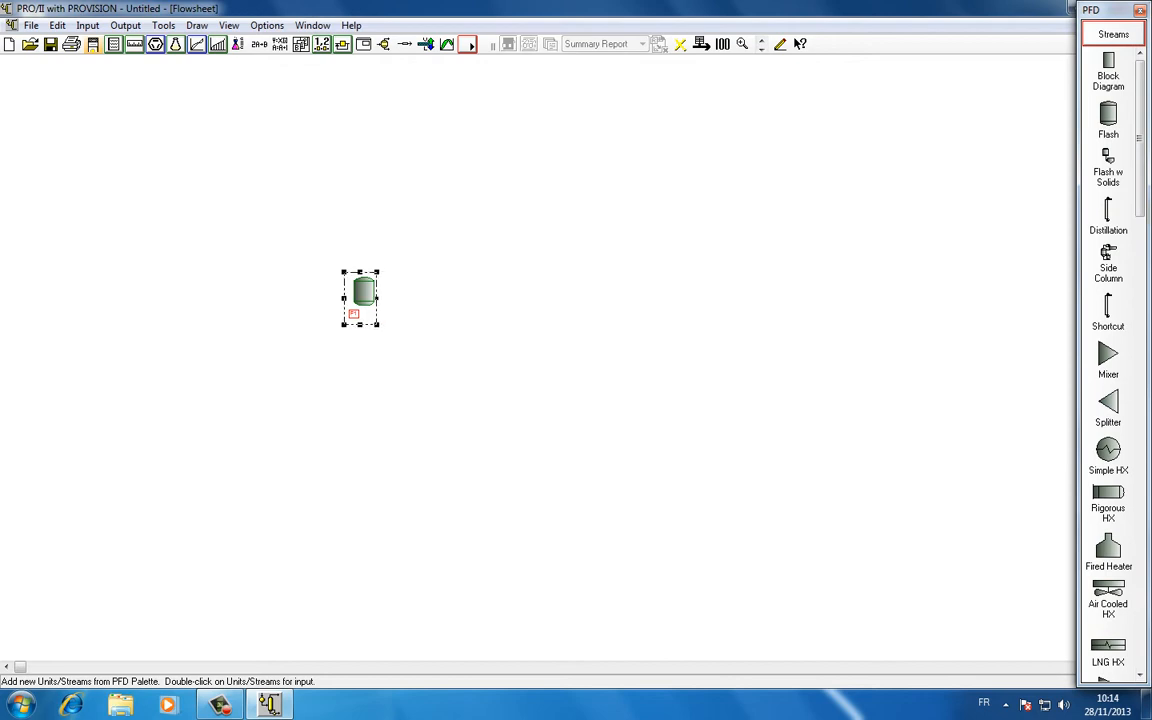
drag(378, 320, 438, 388)
click(485, 345)
click(412, 316)
click(500, 320)
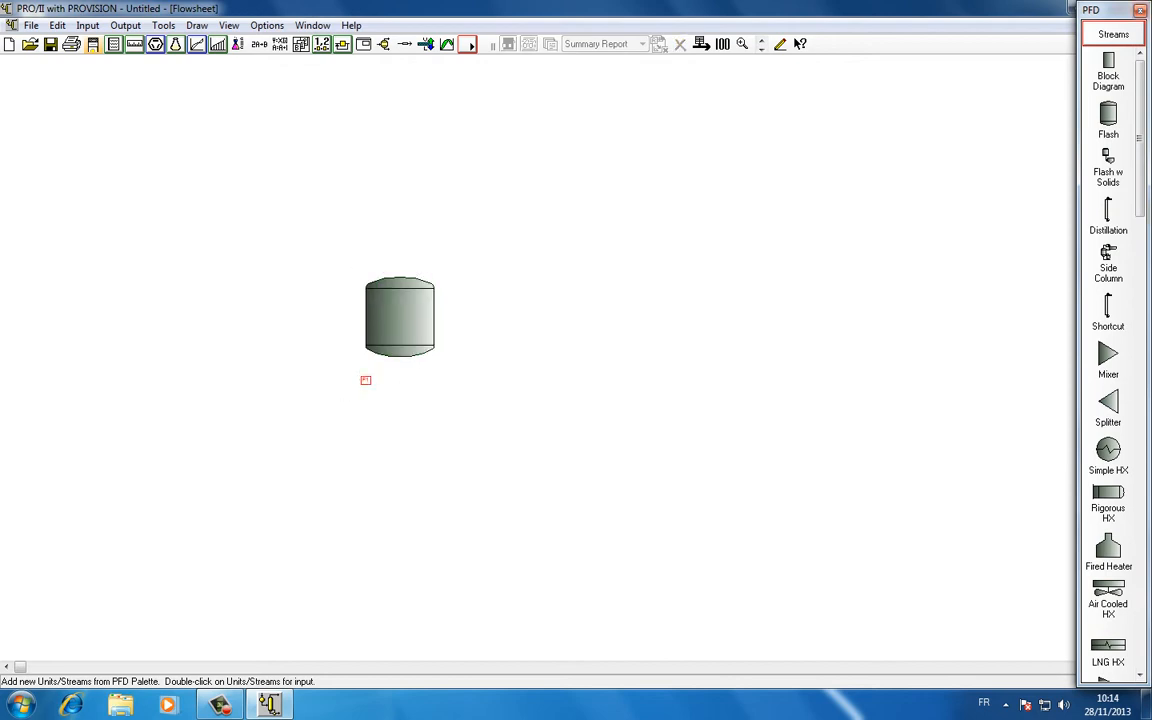
Draw a feed stream from the open area left of the flash drum into its feed side
click(1113, 34)
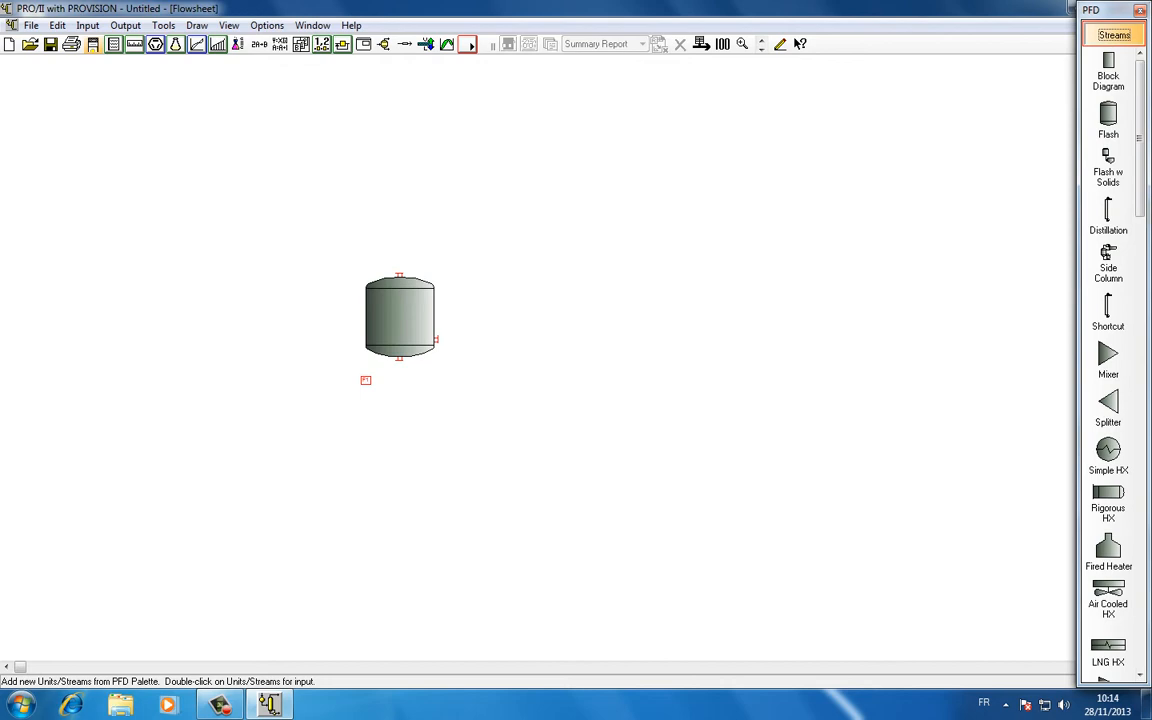
click(104, 305)
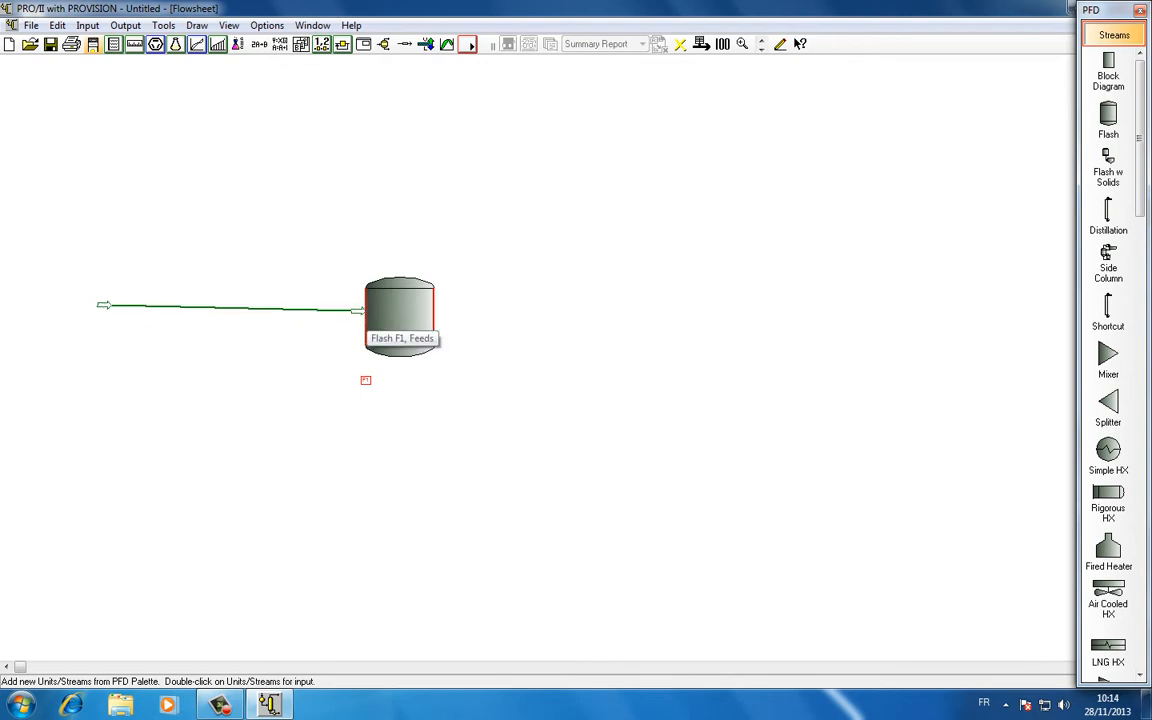
click(432, 314)
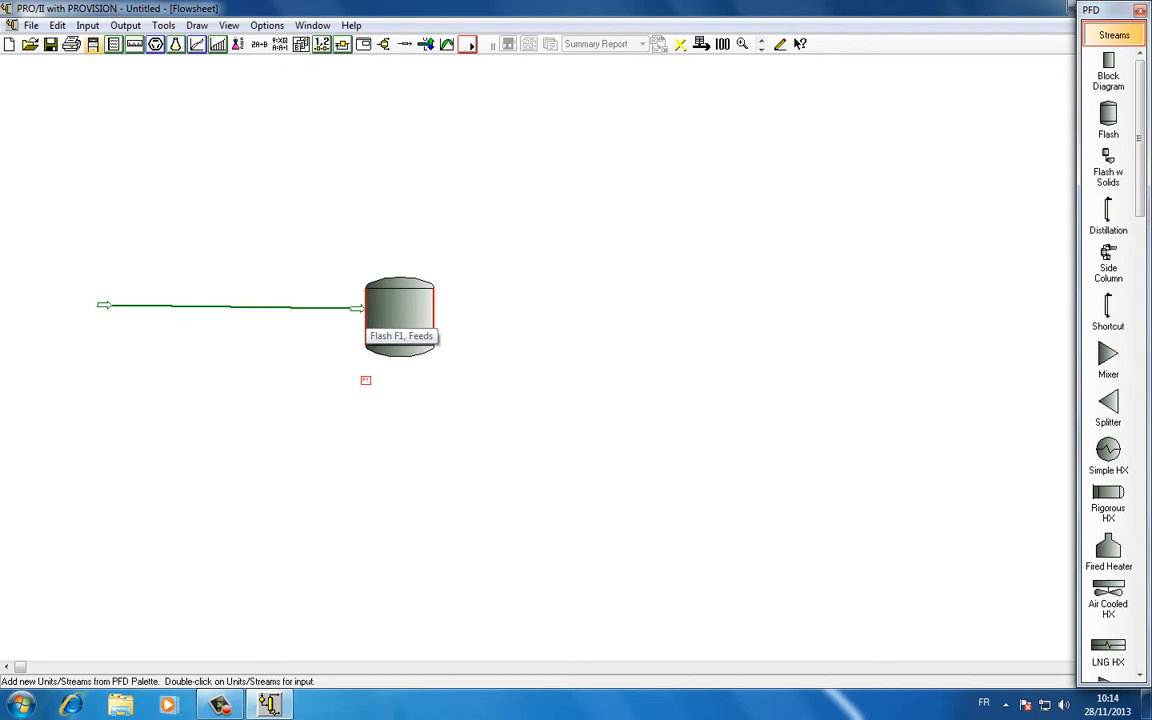
click(362, 307)
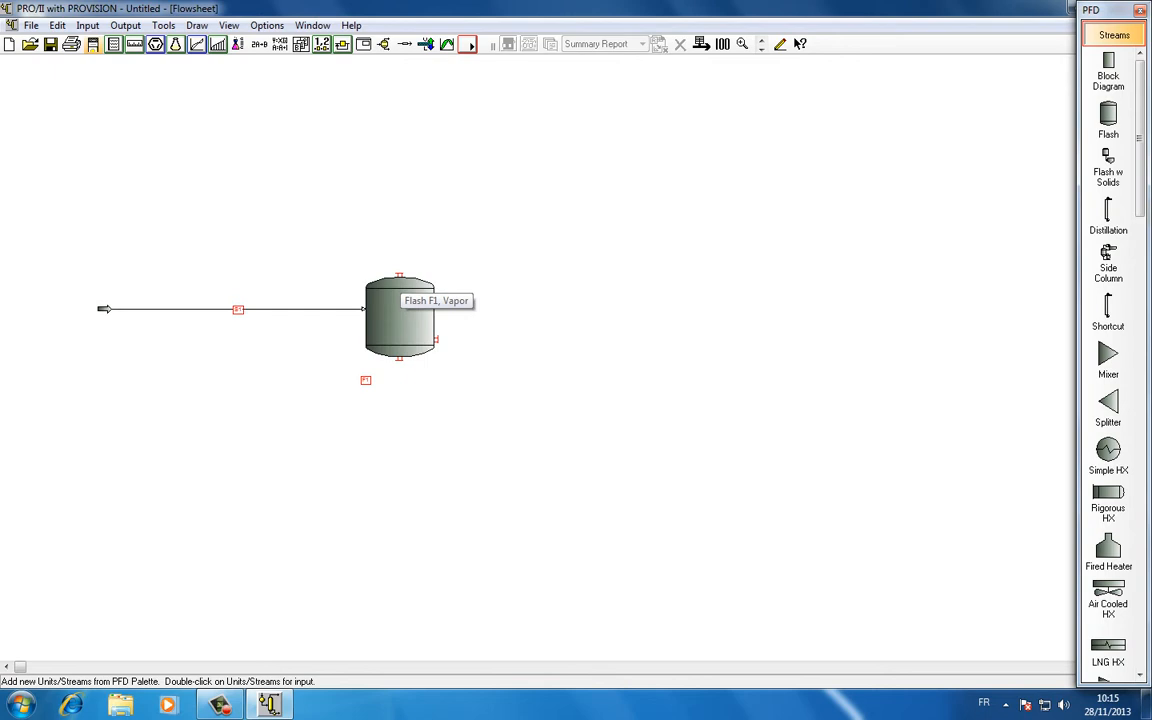
Draw product streams from the flash drum's vapor outlet and its liquid outlet out to the right, and leave stream drawing mode
click(399, 276)
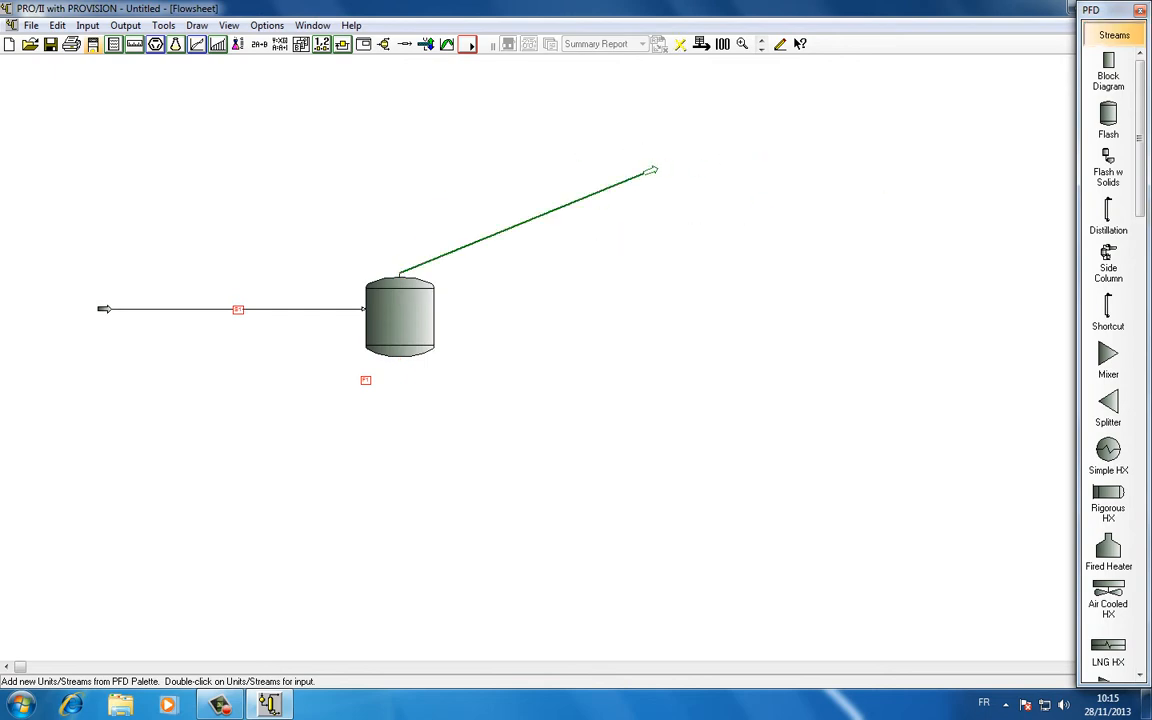
click(652, 169)
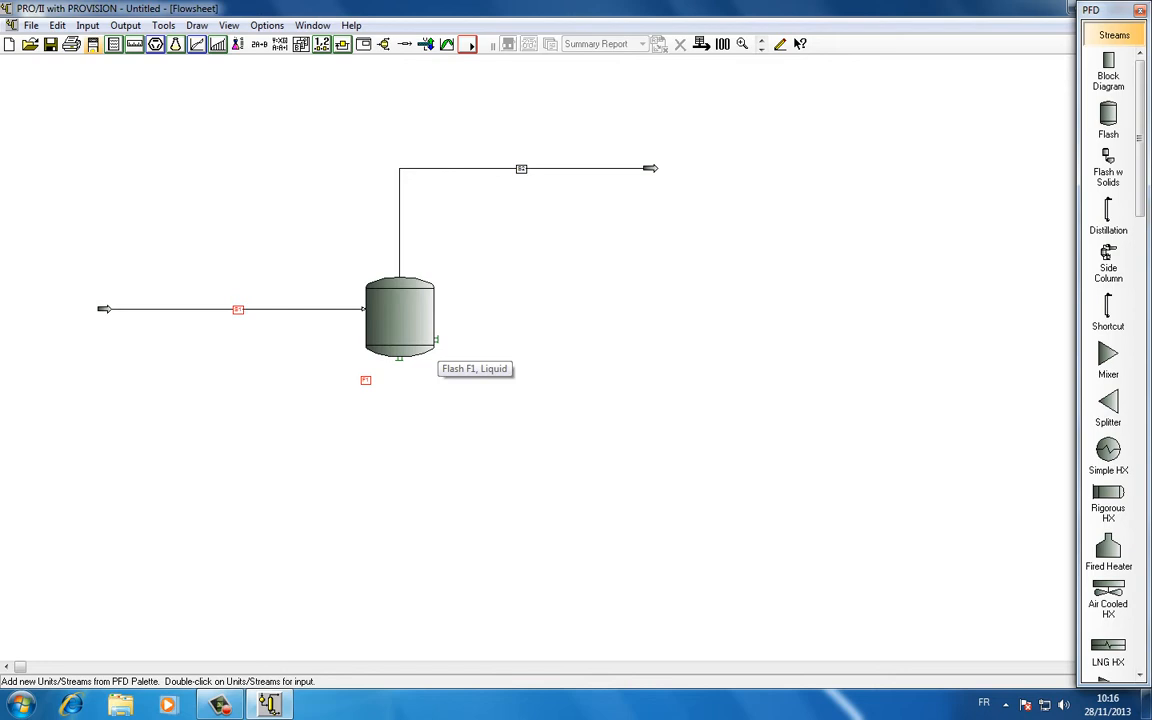
click(436, 340)
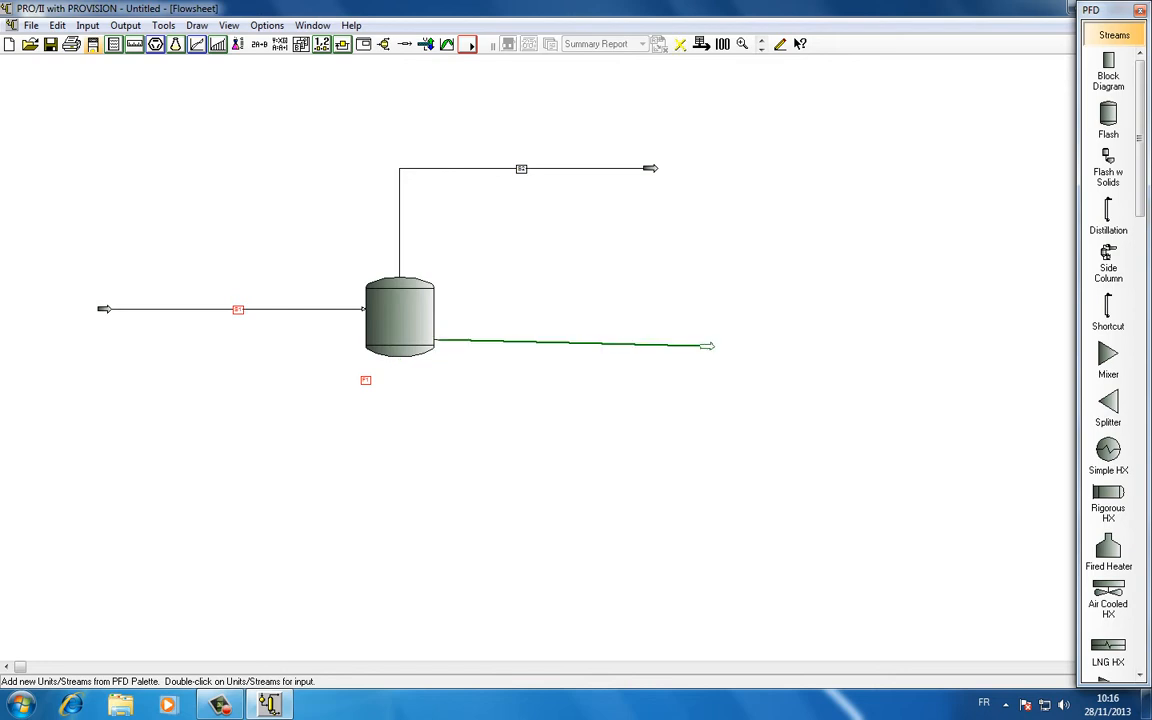
click(707, 340)
key(Escape)
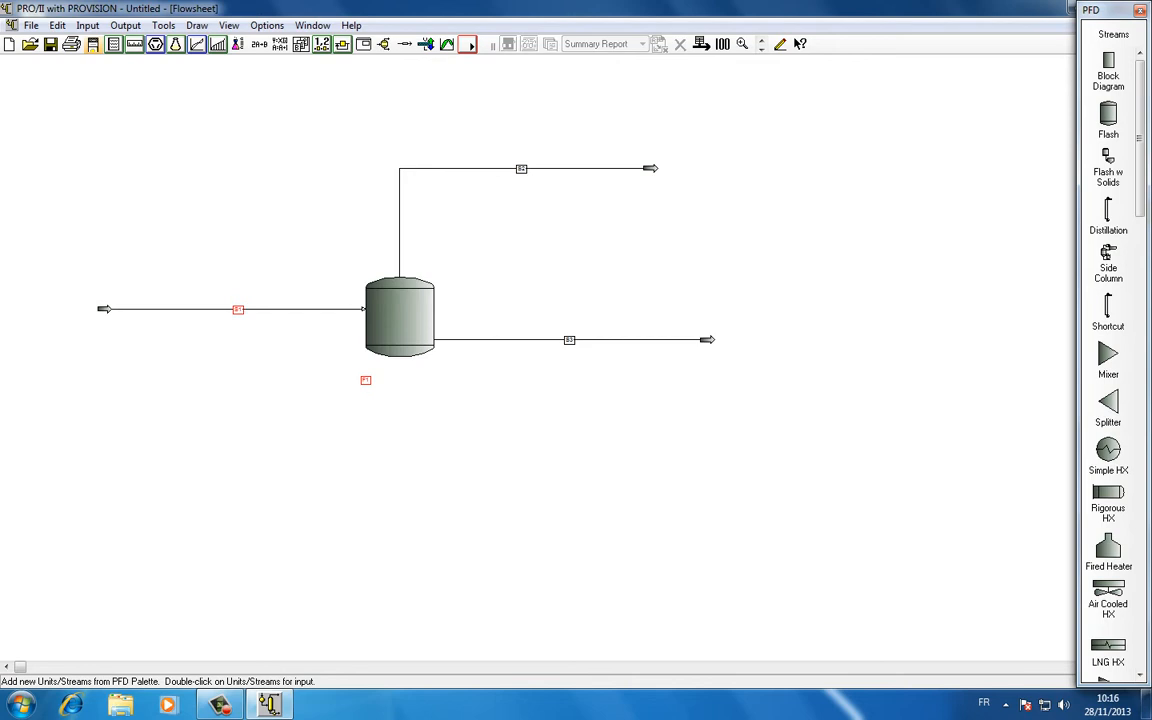
double_click(237, 310)
drag(266, 335, 267, 336)
mouse_move(347, 359)
mouse_down()
mouse_move(396, 411)
mouse_move(322, 340)
mouse_up()
click(397, 412)
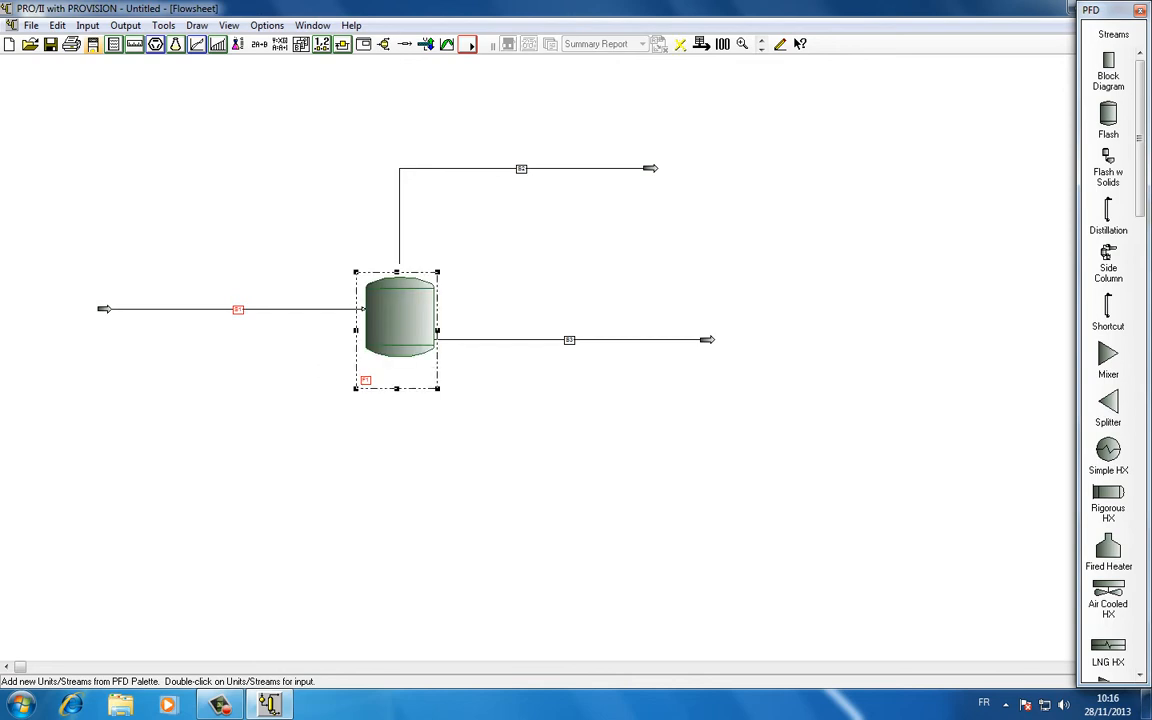
click(325, 345)
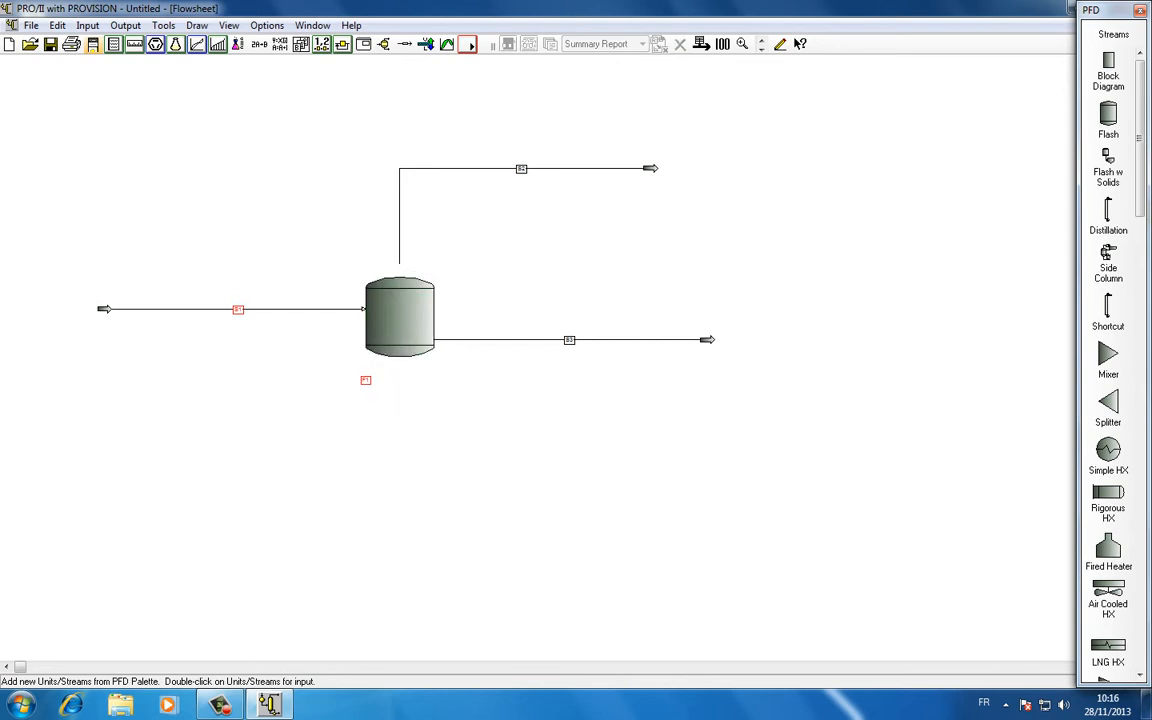
drag(400, 318, 402, 317)
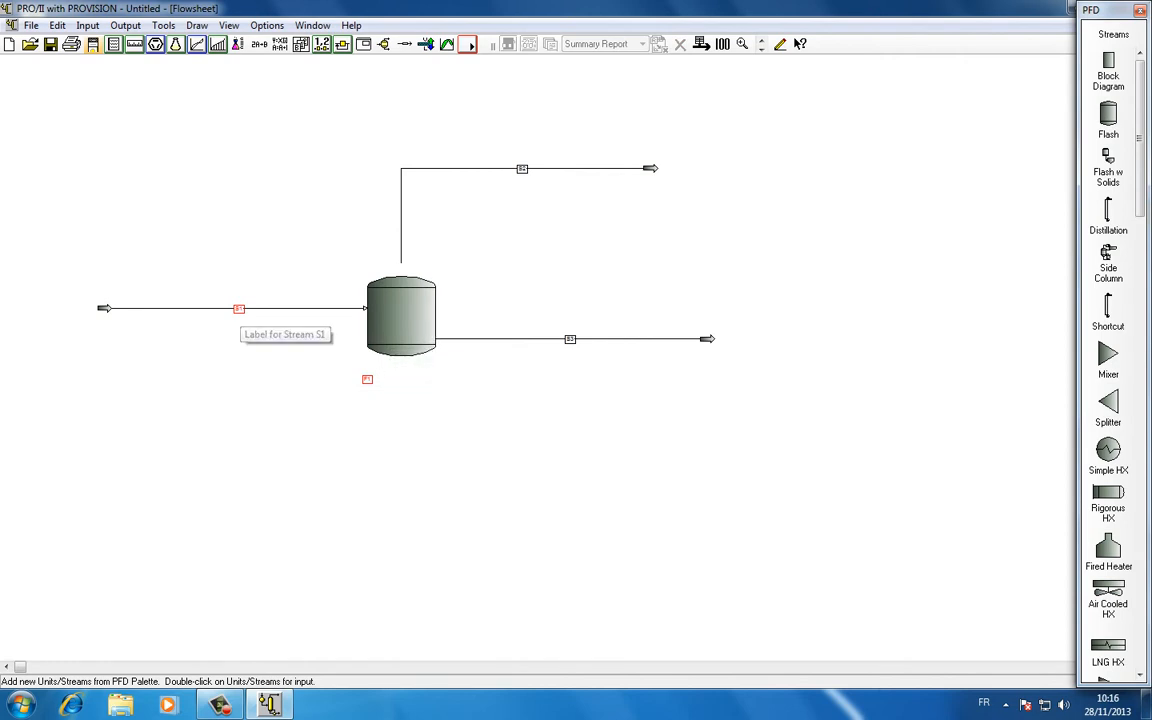
Open the flowrate and composition data of feed stream S1 and set its total fluid flowrate to 10 kg-mol/hr
double_click(238, 309)
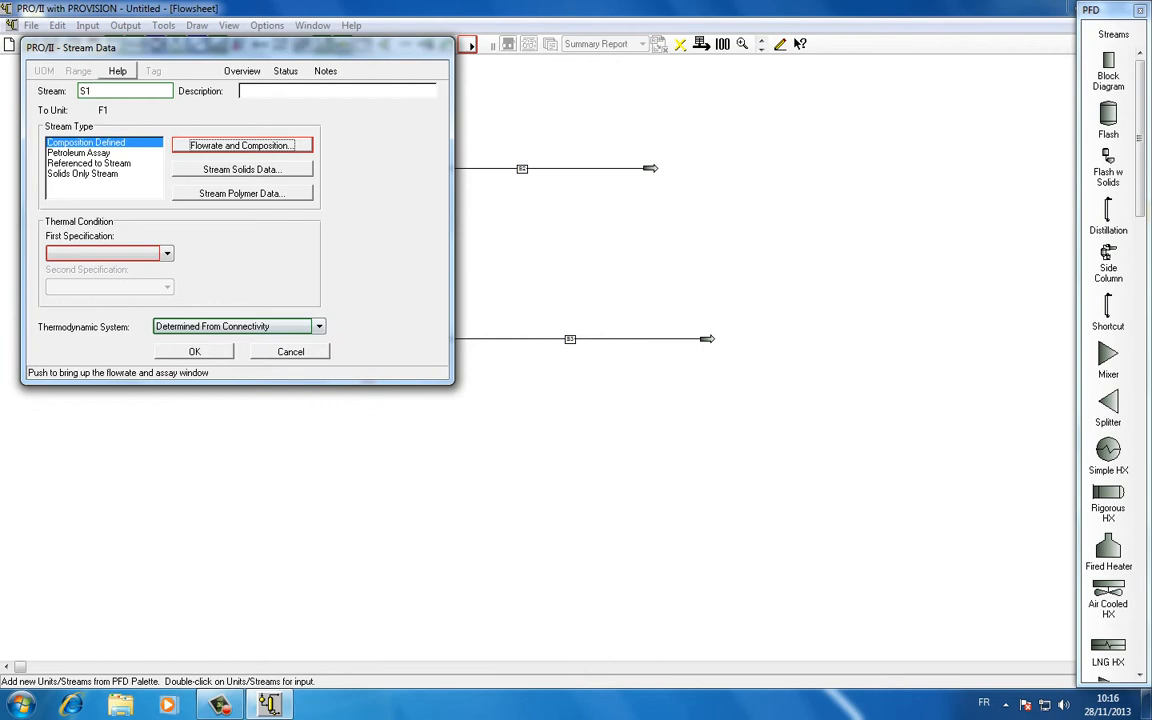
drag(113, 49, 442, 231)
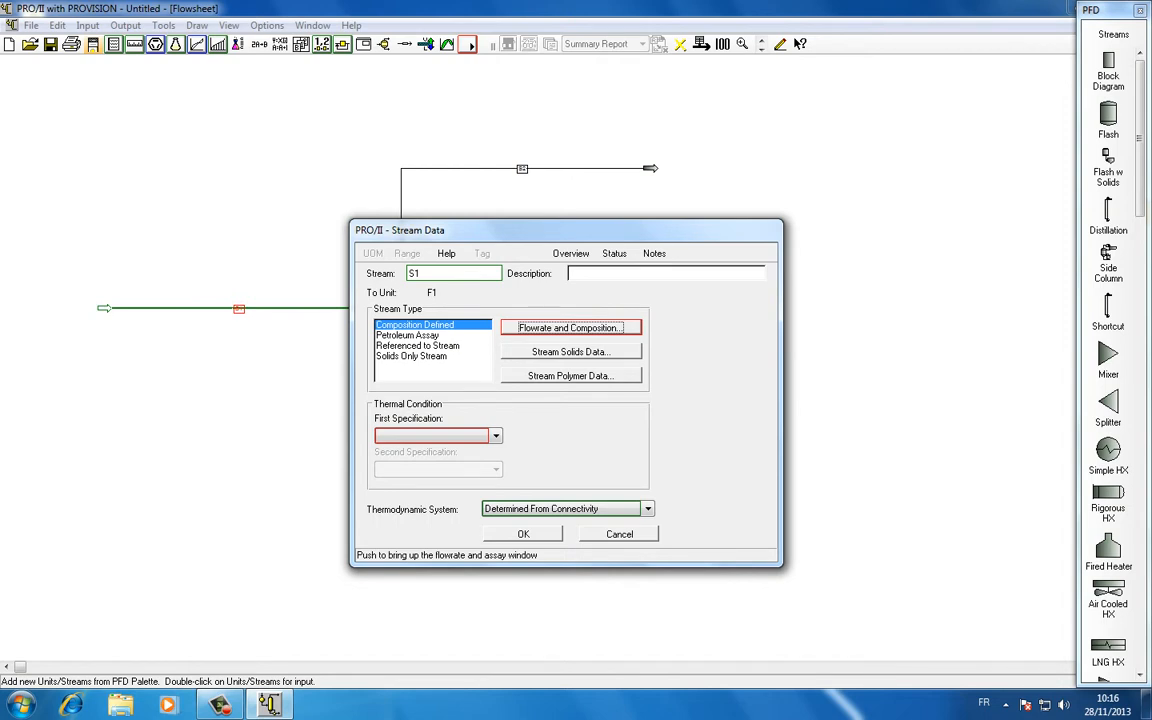
click(570, 328)
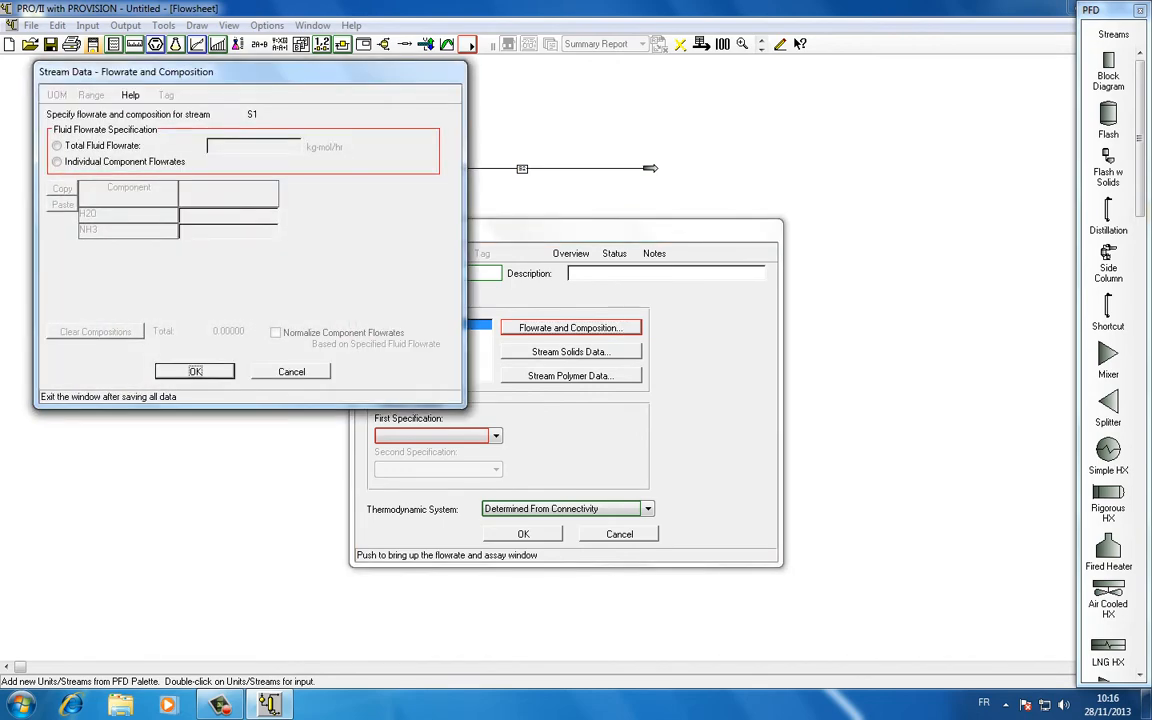
drag(150, 71, 322, 126)
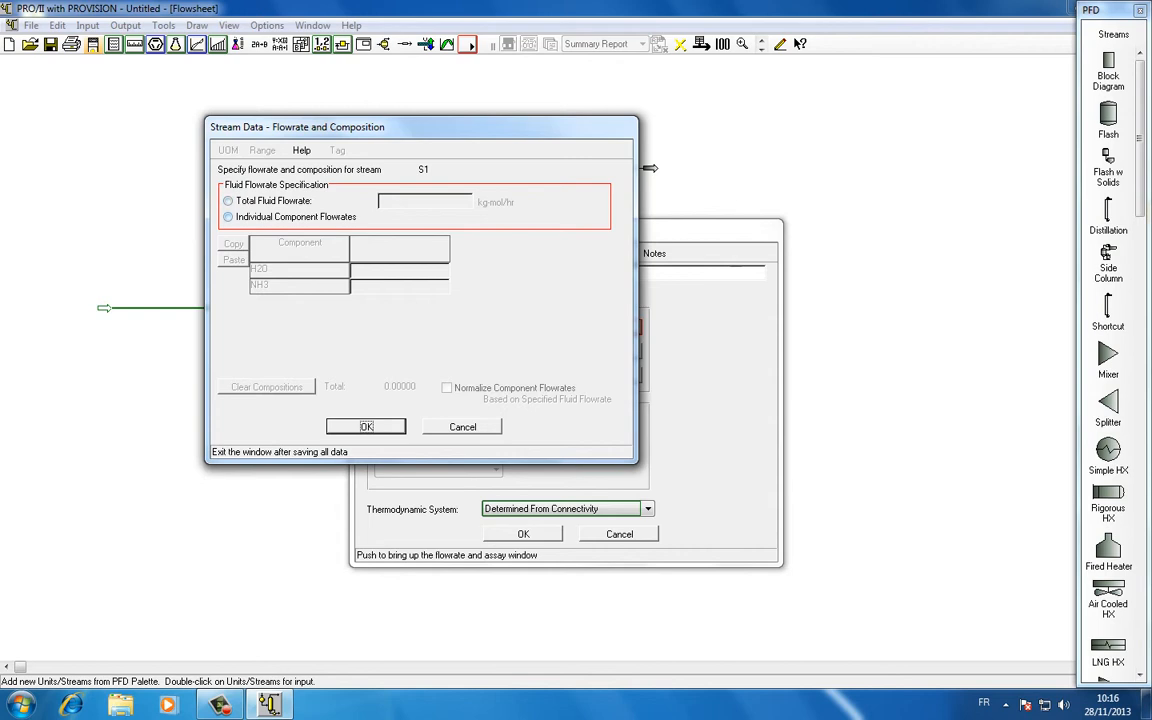
click(228, 201)
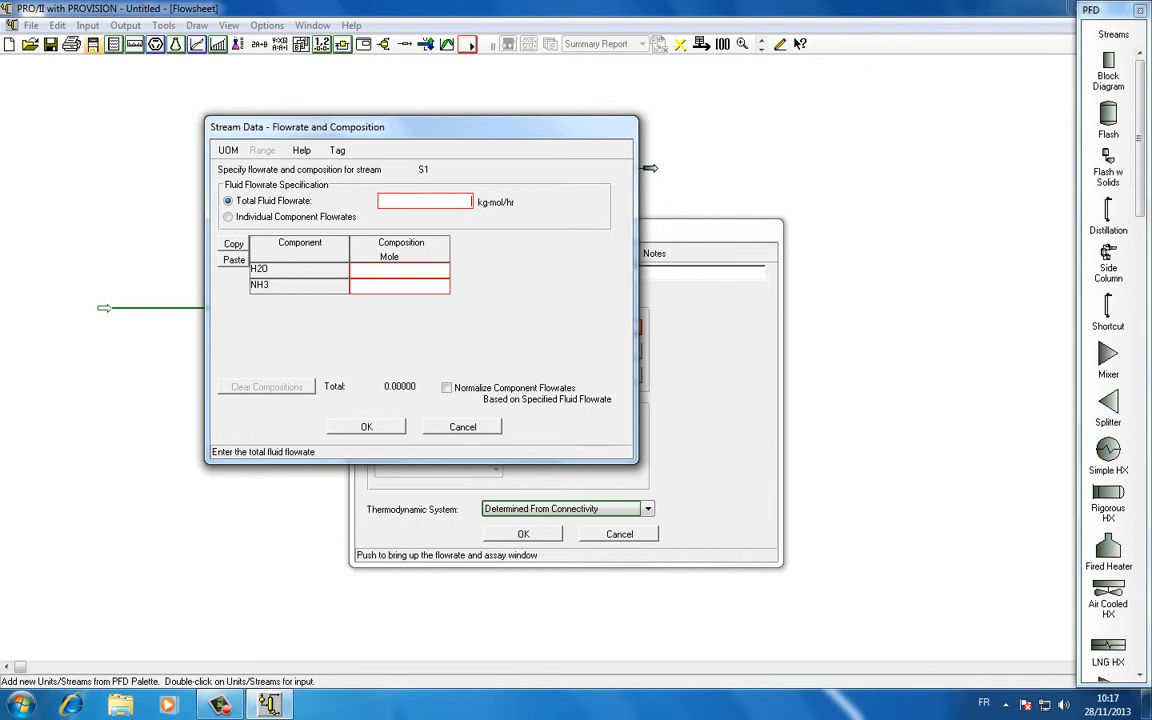
text(10)
key(Tab)
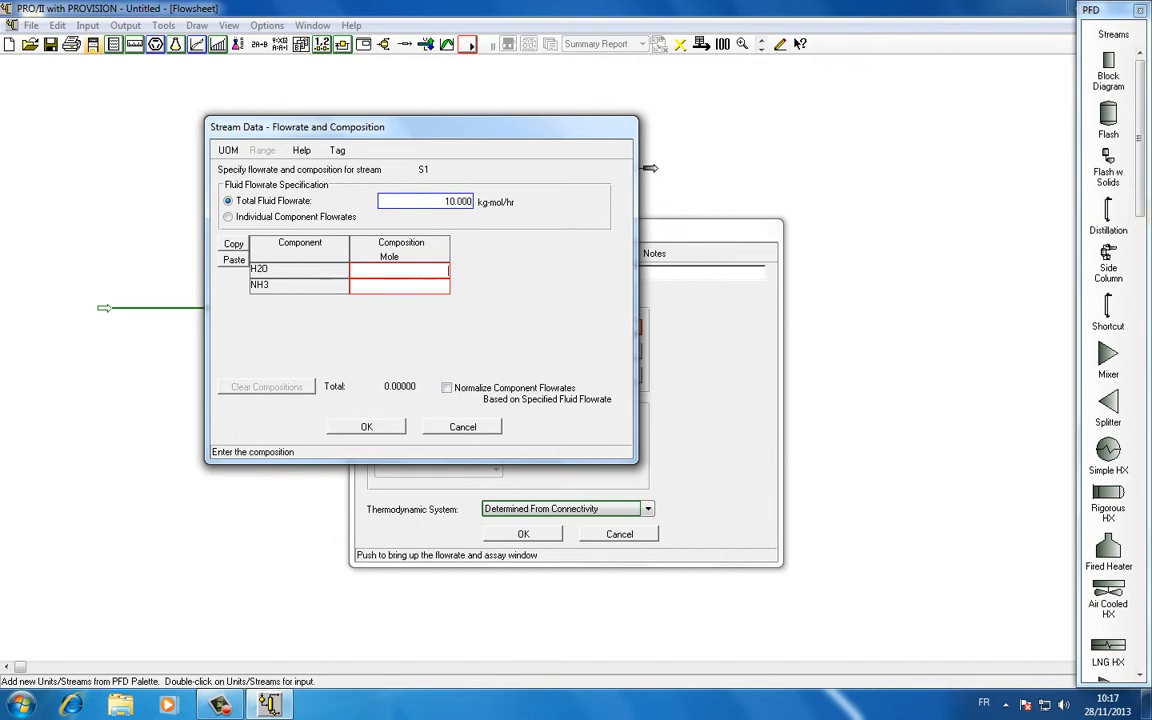
Set the mole composition of stream S1 to 0.5 H2O and 0.5 NH3, and confirm the composition
text(0.5)
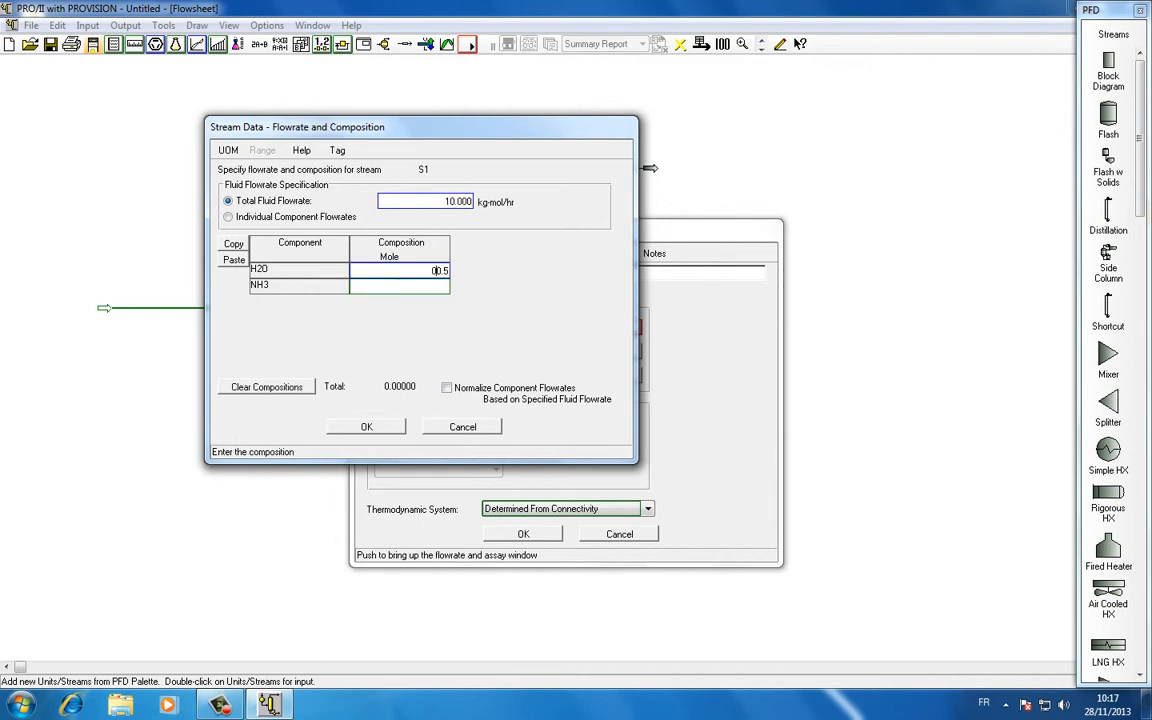
key(BackSpace)
key(Tab)
text(0.5)
click(366, 427)
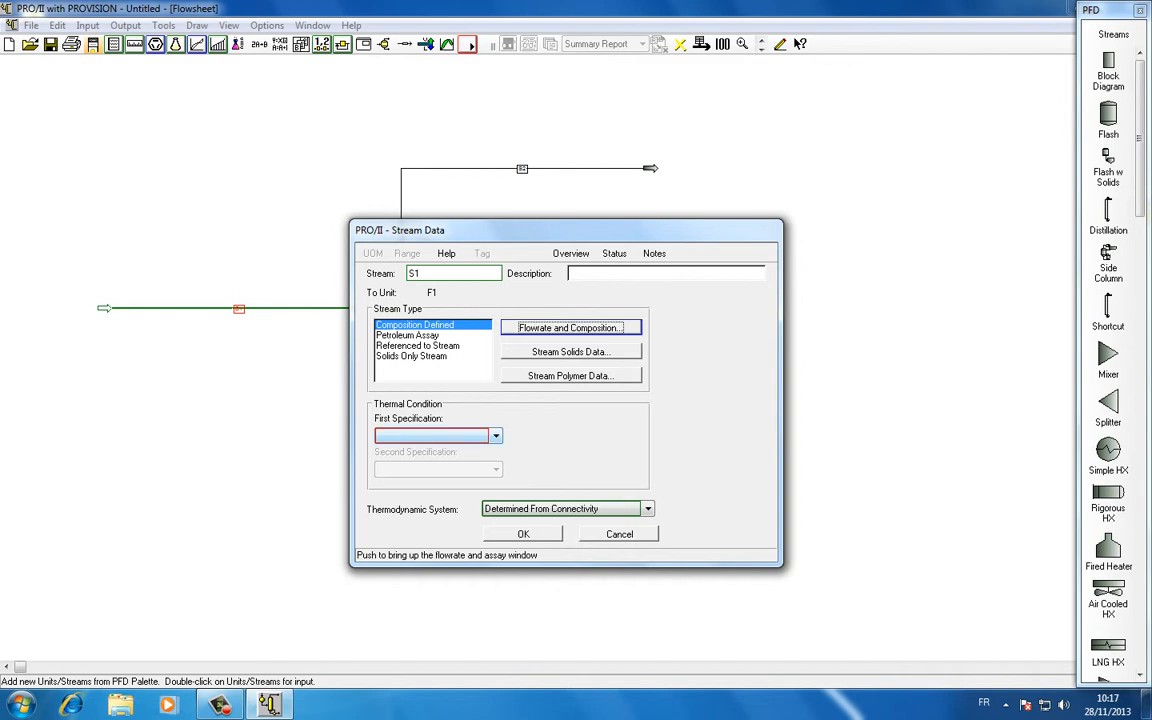
Specify S1's thermal condition as 10 C at Bubble Point, with the thermodynamic system set to Determined From Connectivity
click(496, 436)
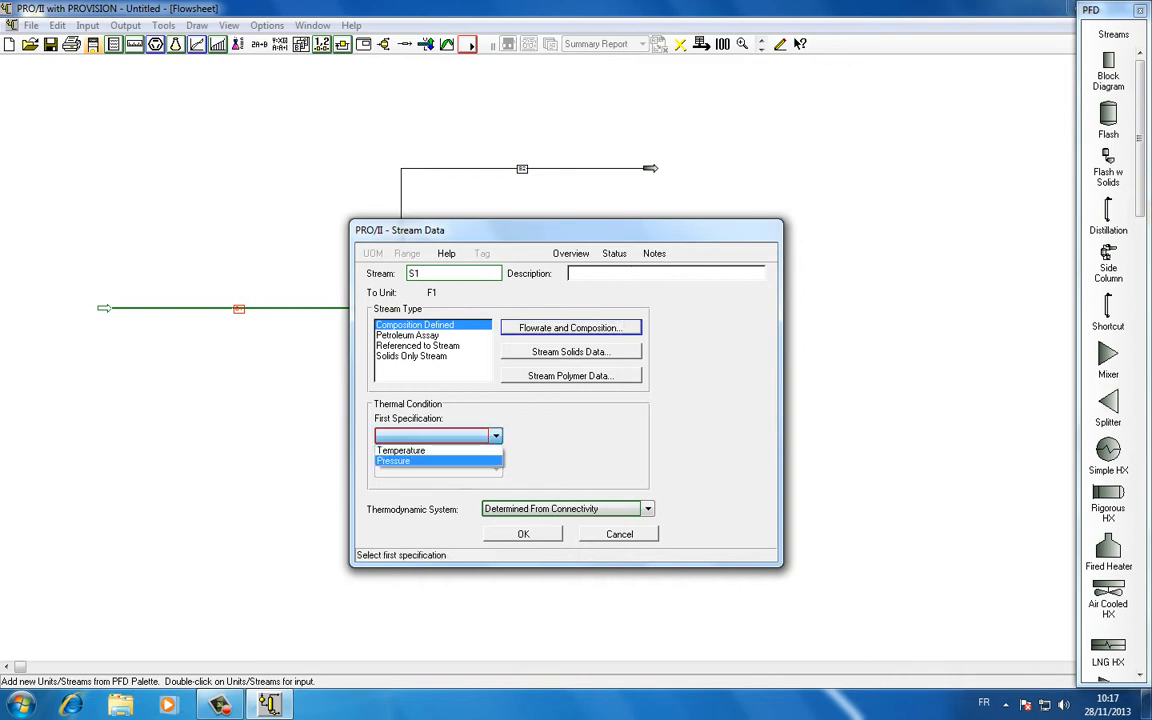
click(401, 450)
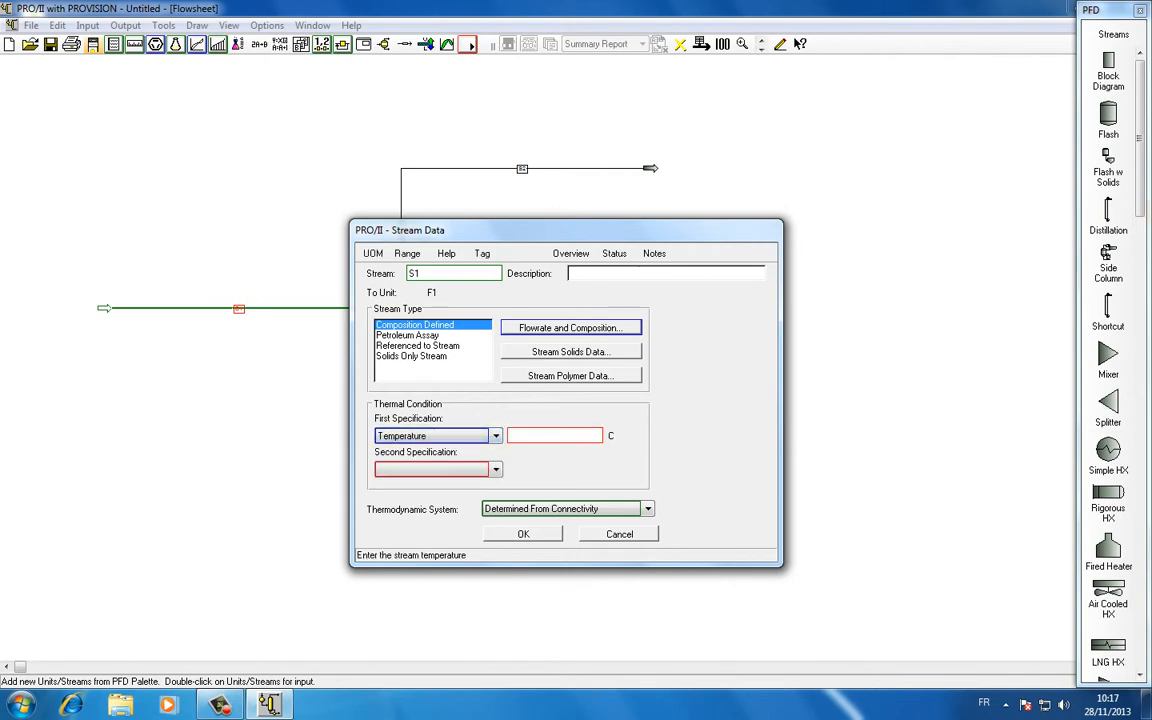
text(10)
click(496, 469)
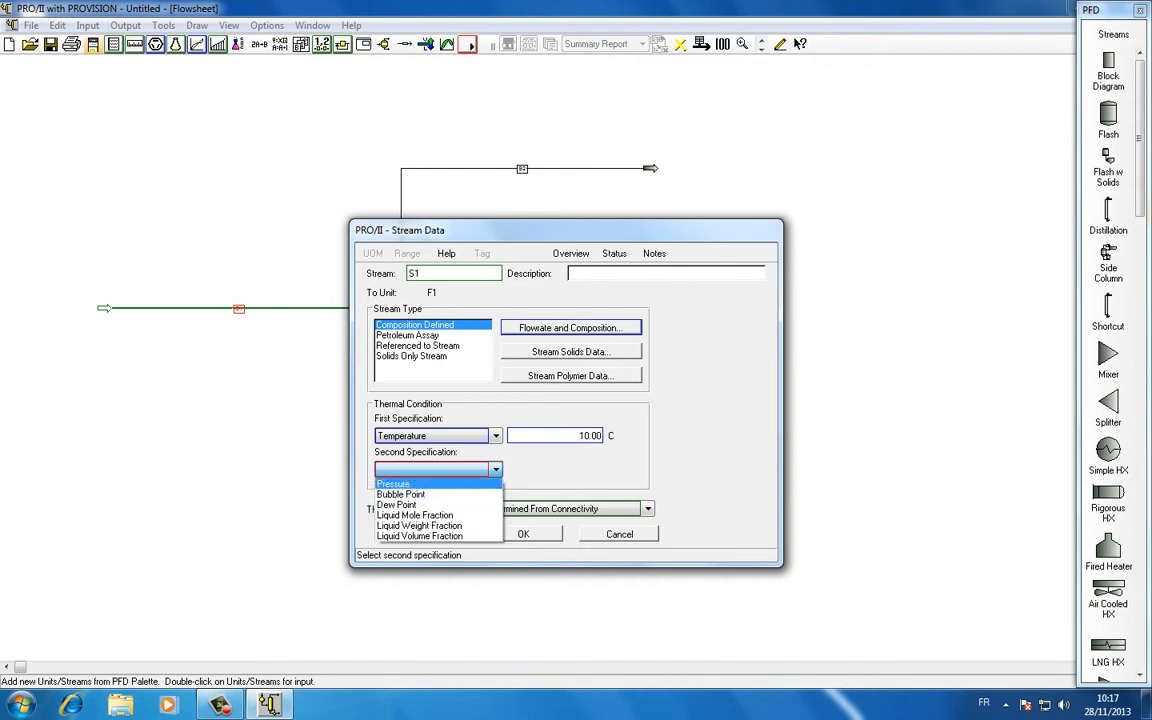
click(420, 494)
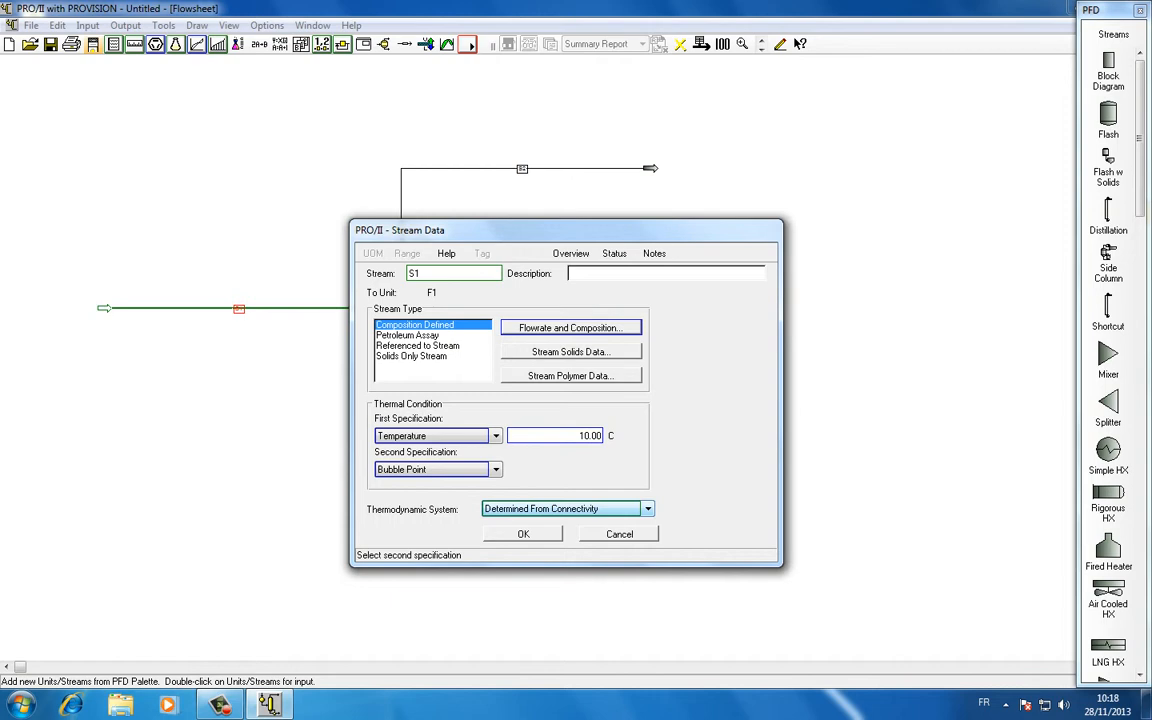
click(648, 509)
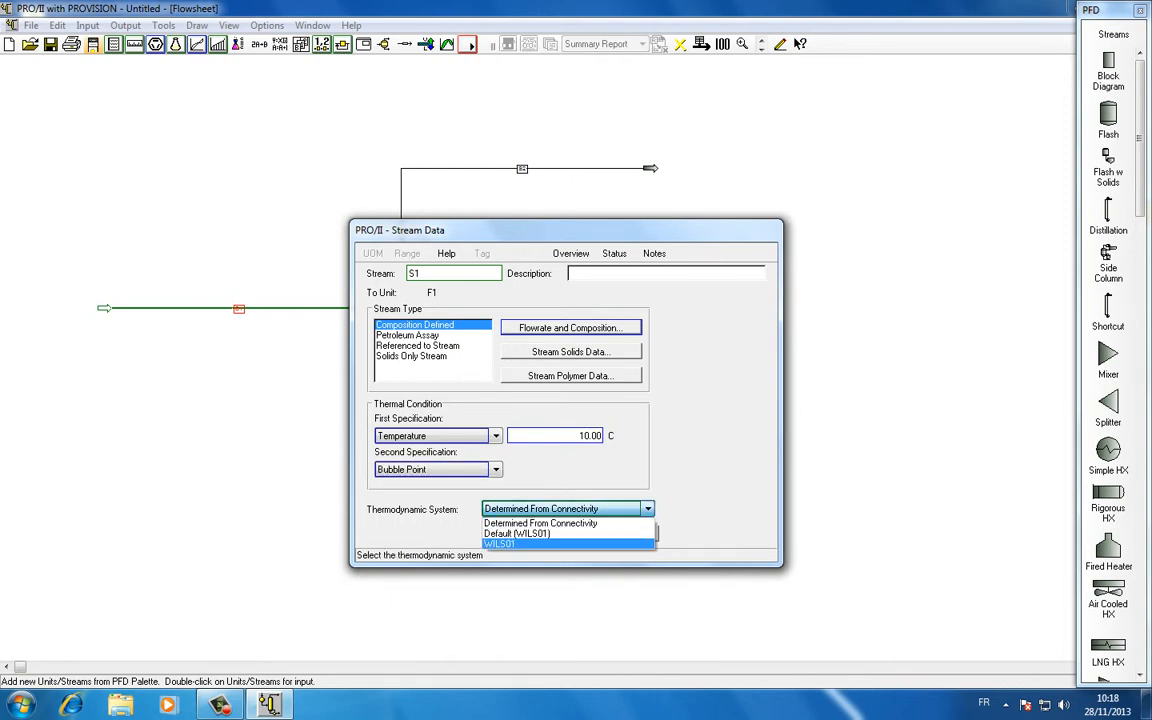
click(541, 523)
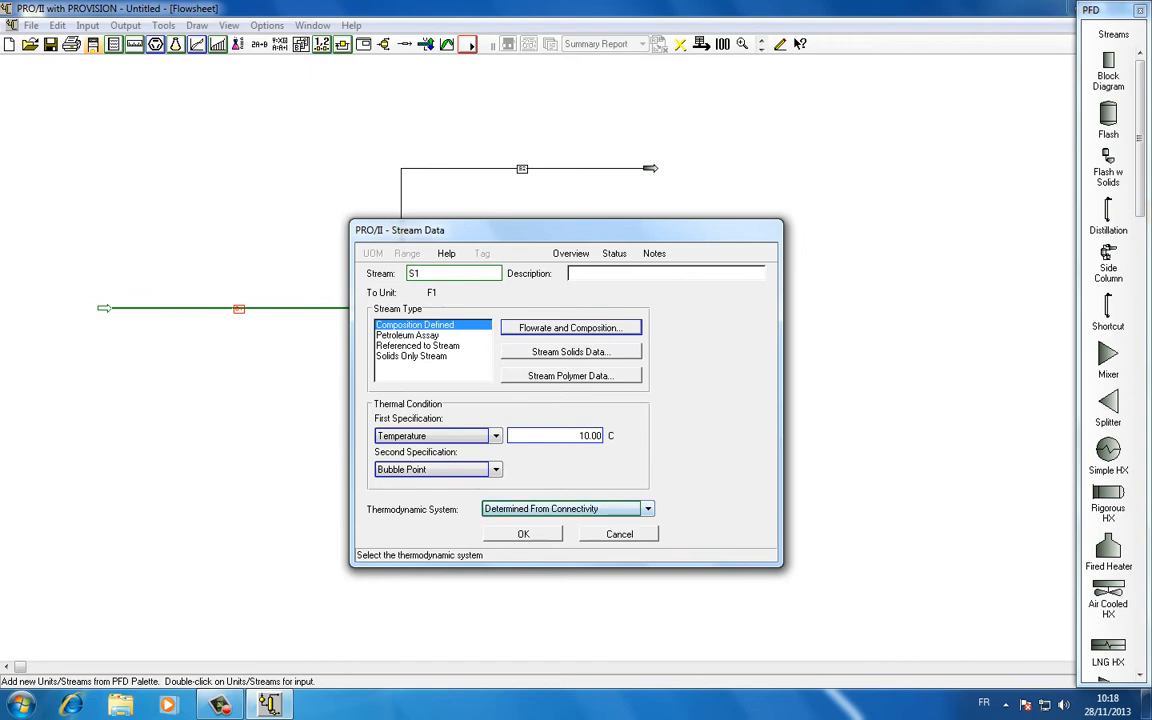
Confirm the data of feed stream S1 and open the specifications of flash drum F1
drag(566, 230, 651, 229)
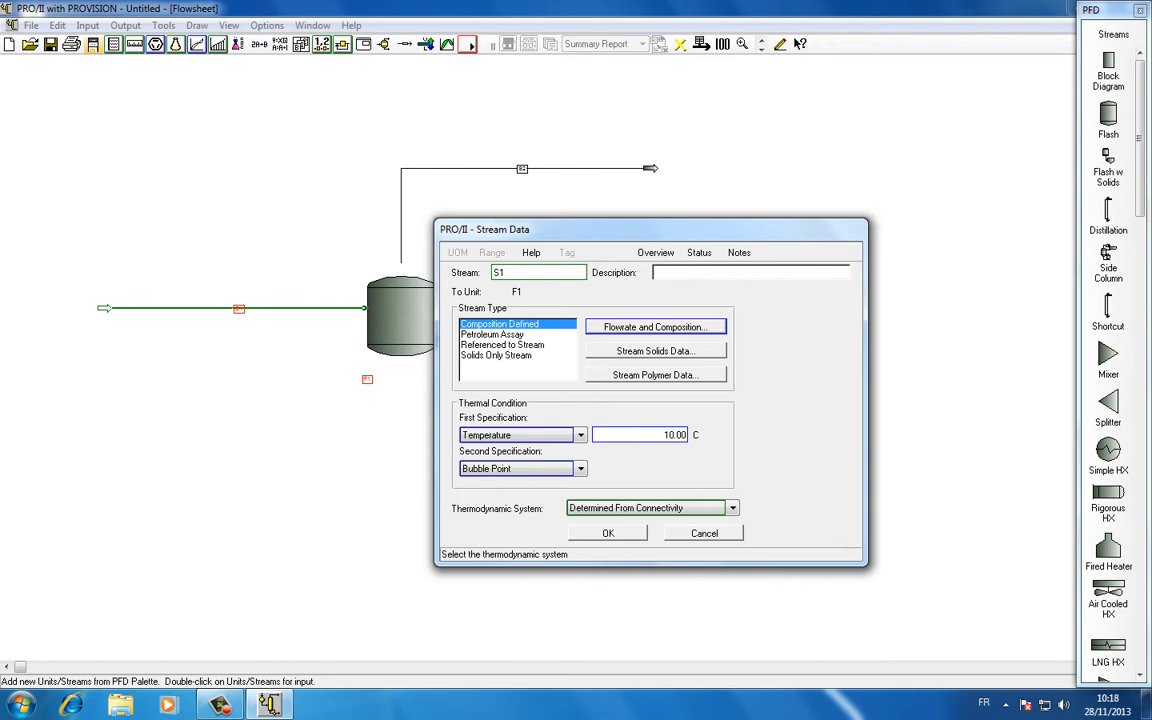
click(608, 533)
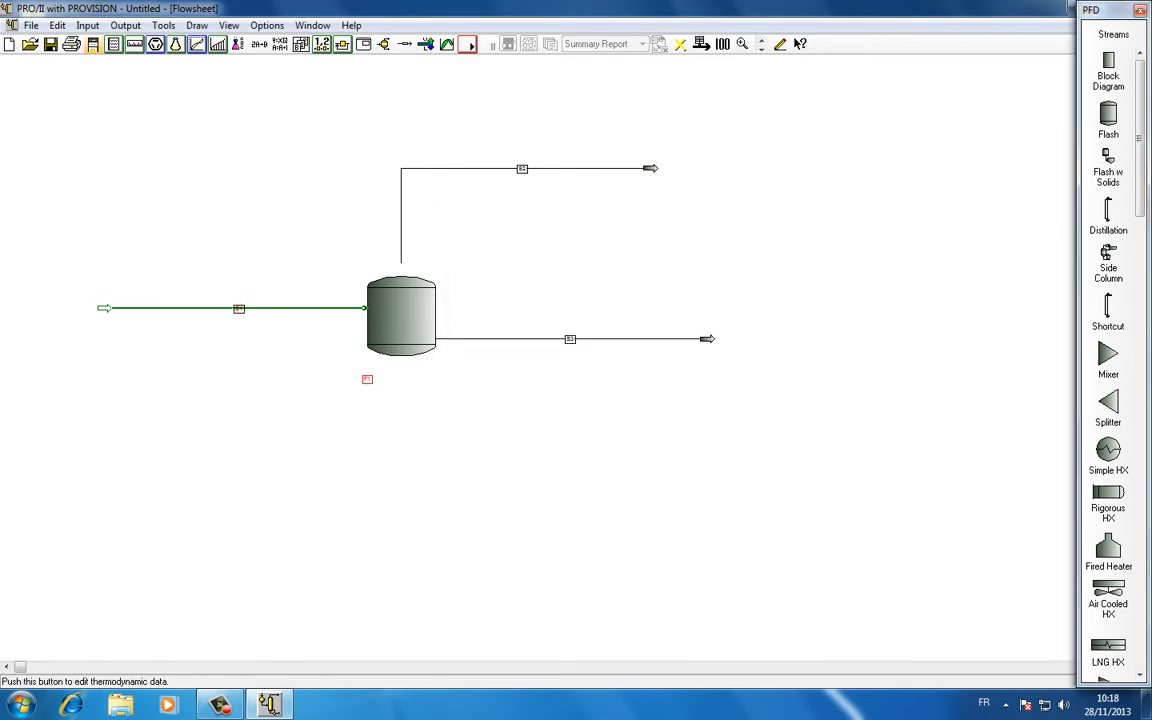
double_click(400, 325)
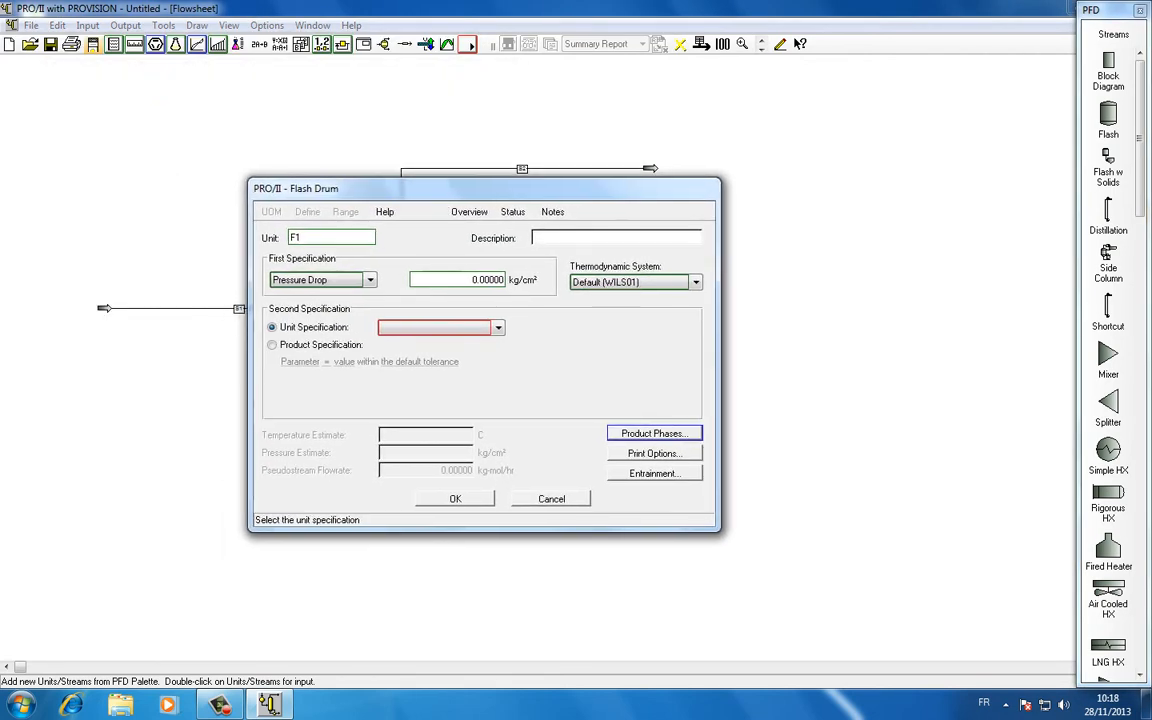
Review the choices available for flash drum F1's first specification and for its second unit specification
click(370, 280)
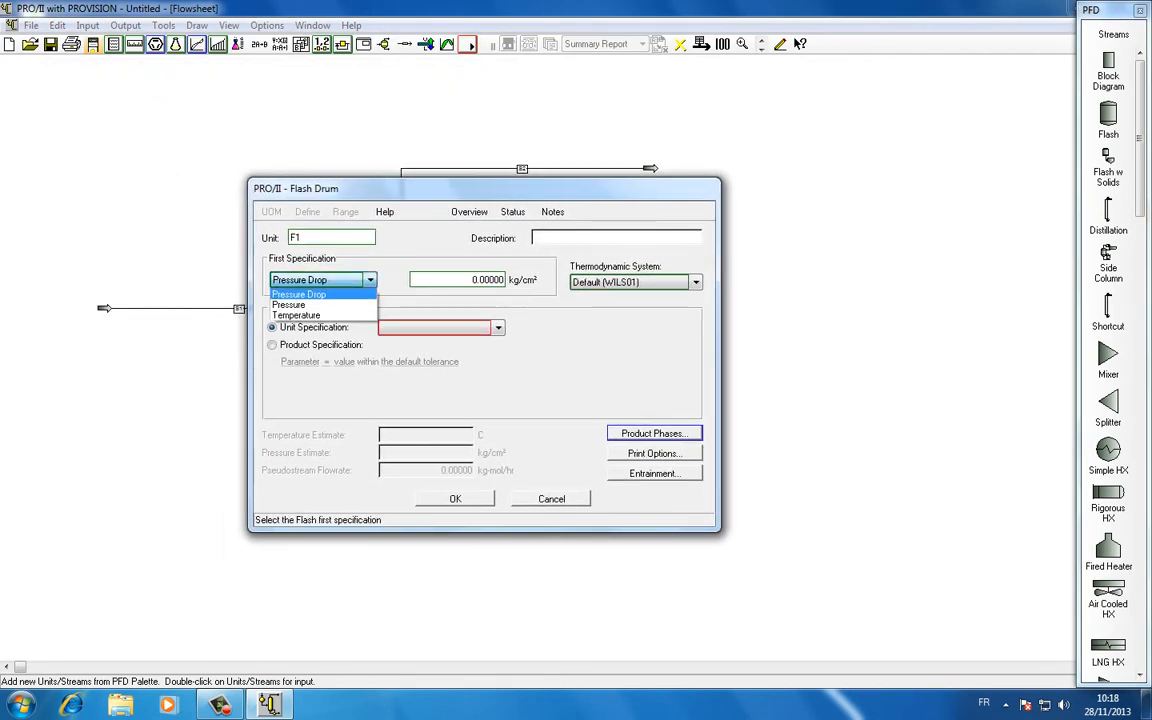
click(370, 280)
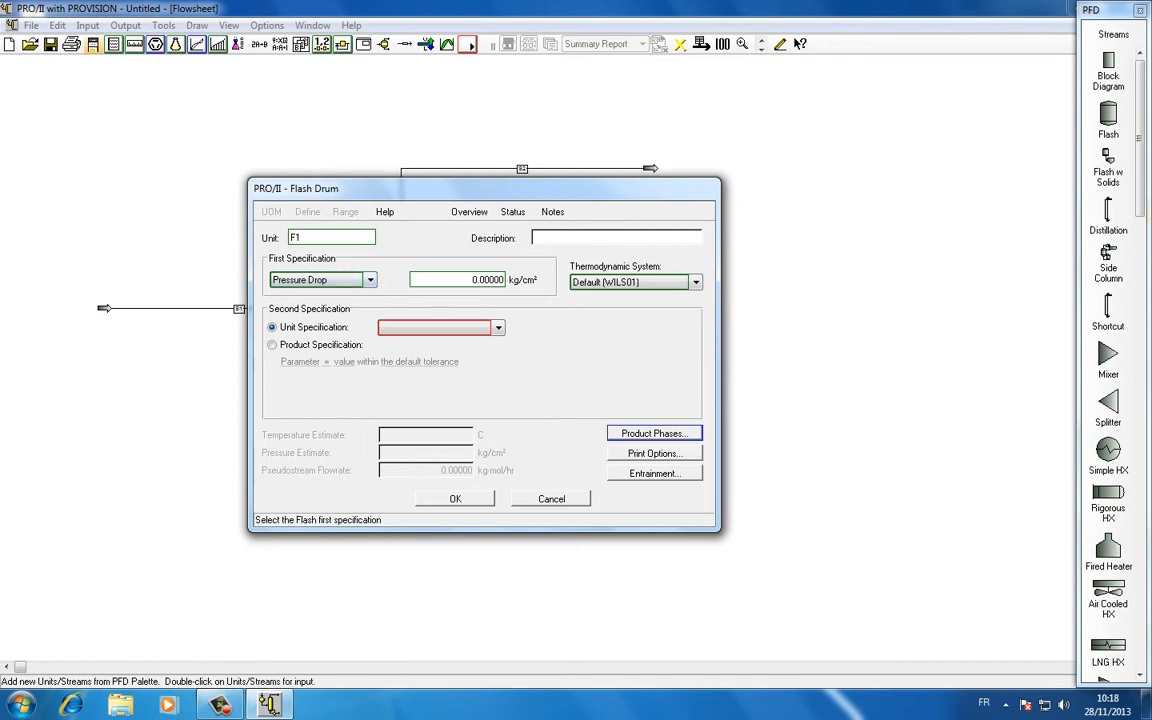
click(458, 280)
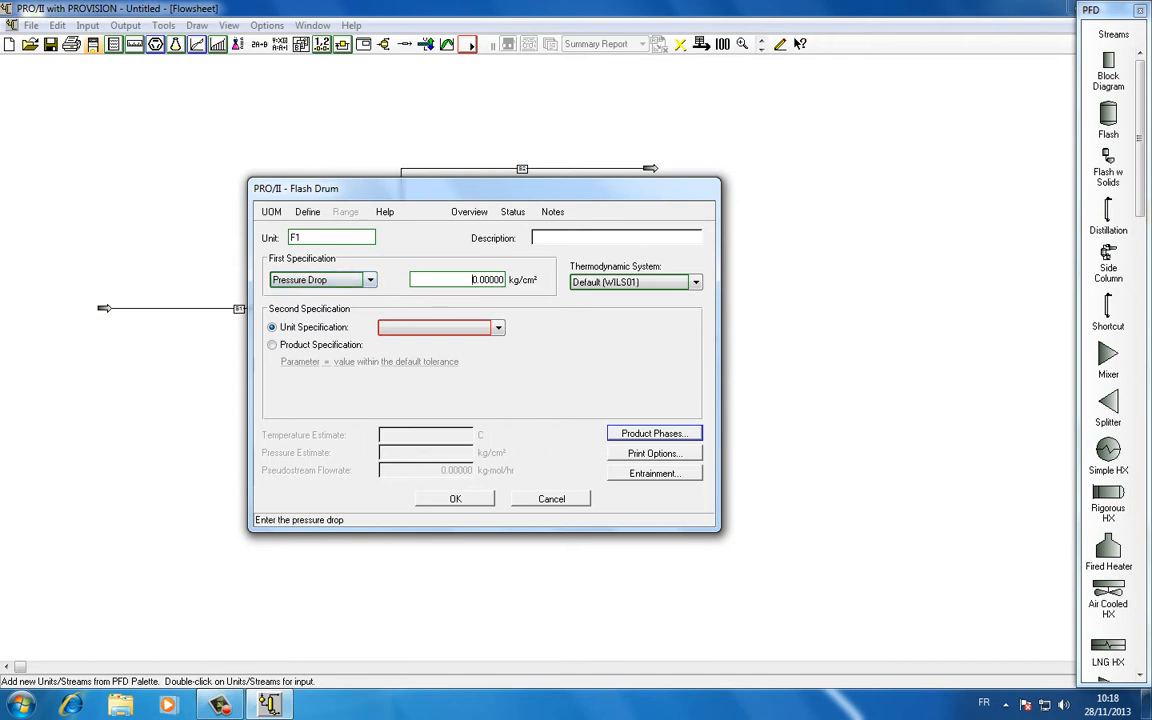
click(498, 327)
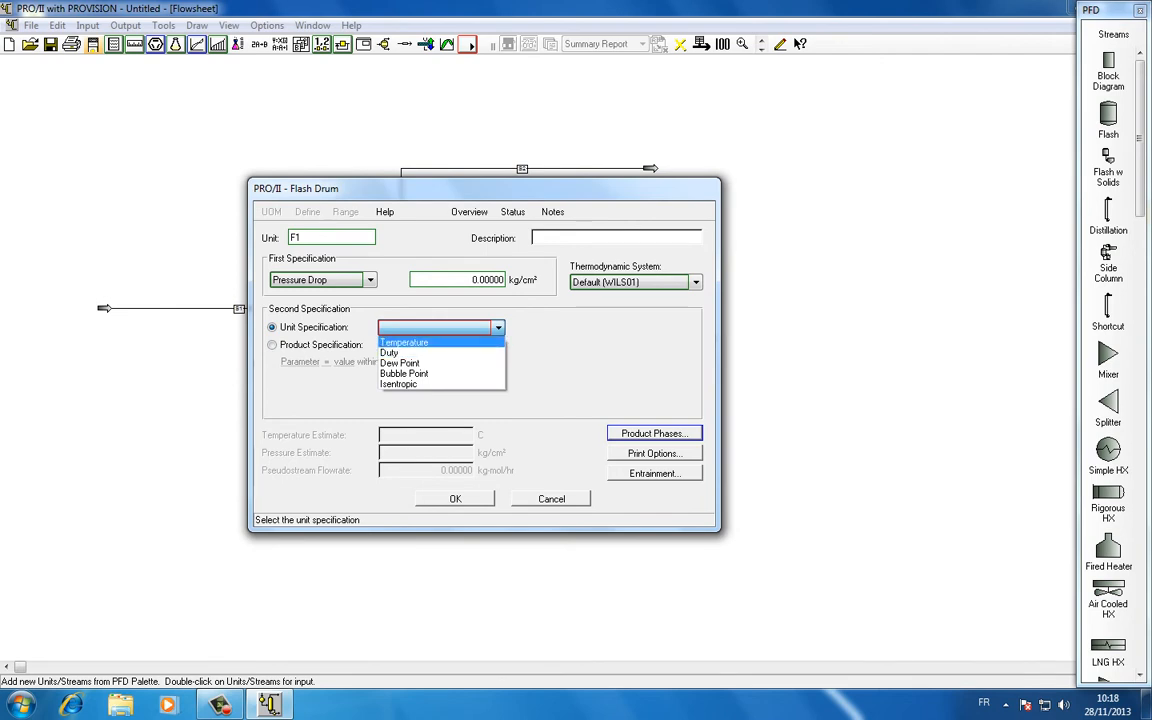
key(Down)
key(Down)
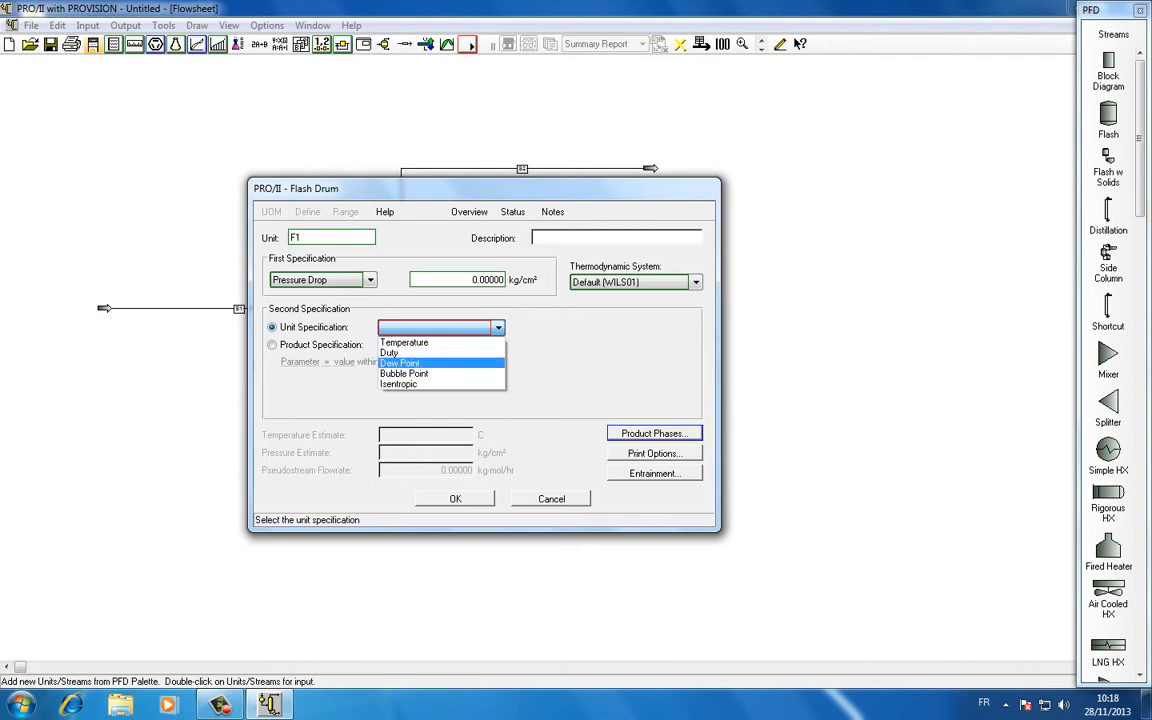
key(Down)
key(Down)
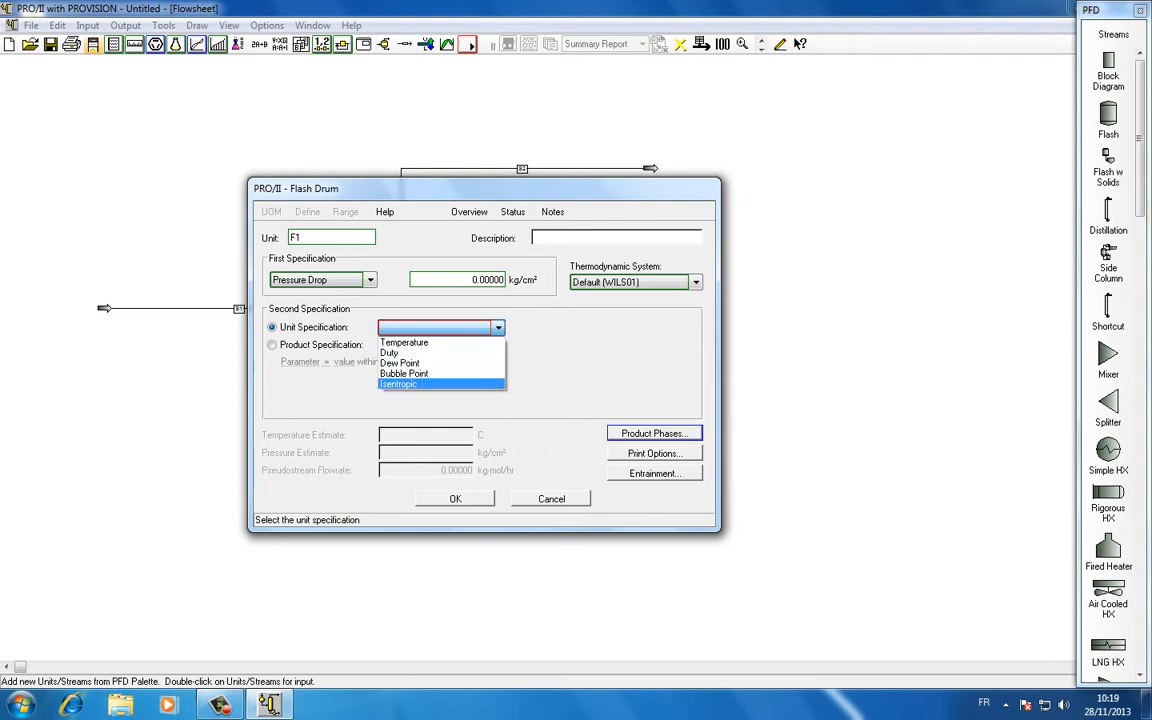
key(Escape)
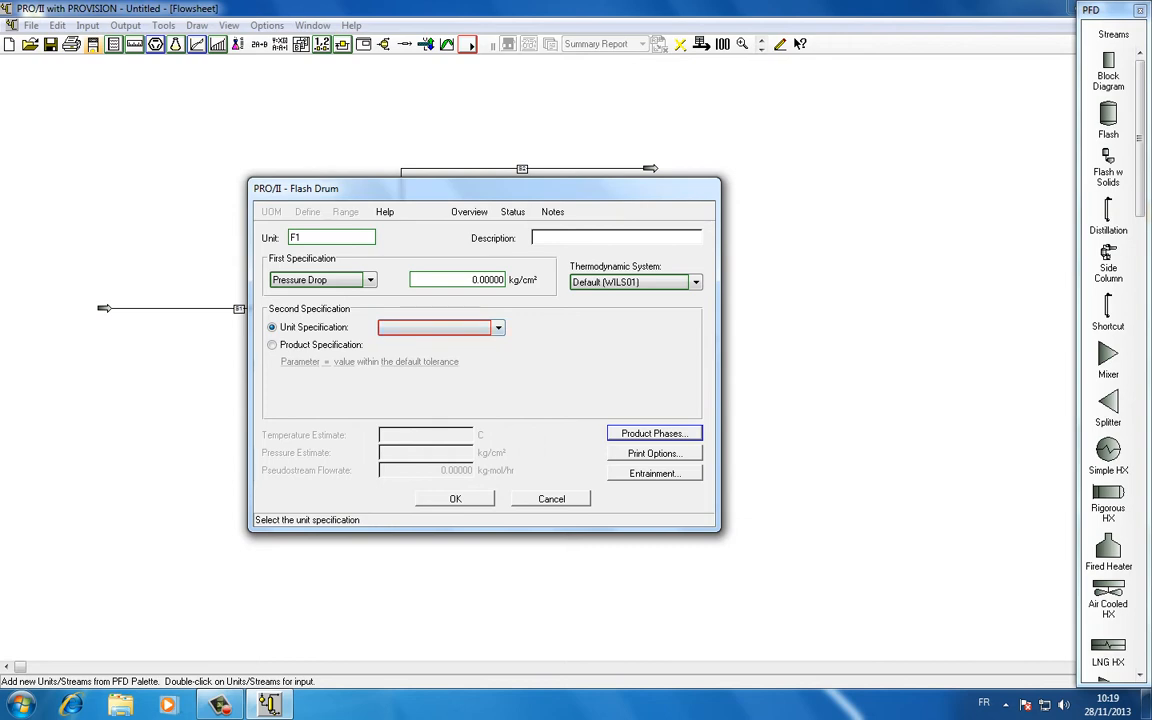
Set the first specification of flash drum F1 to Temperature with a value of 15 C
drag(460, 188, 654, 209)
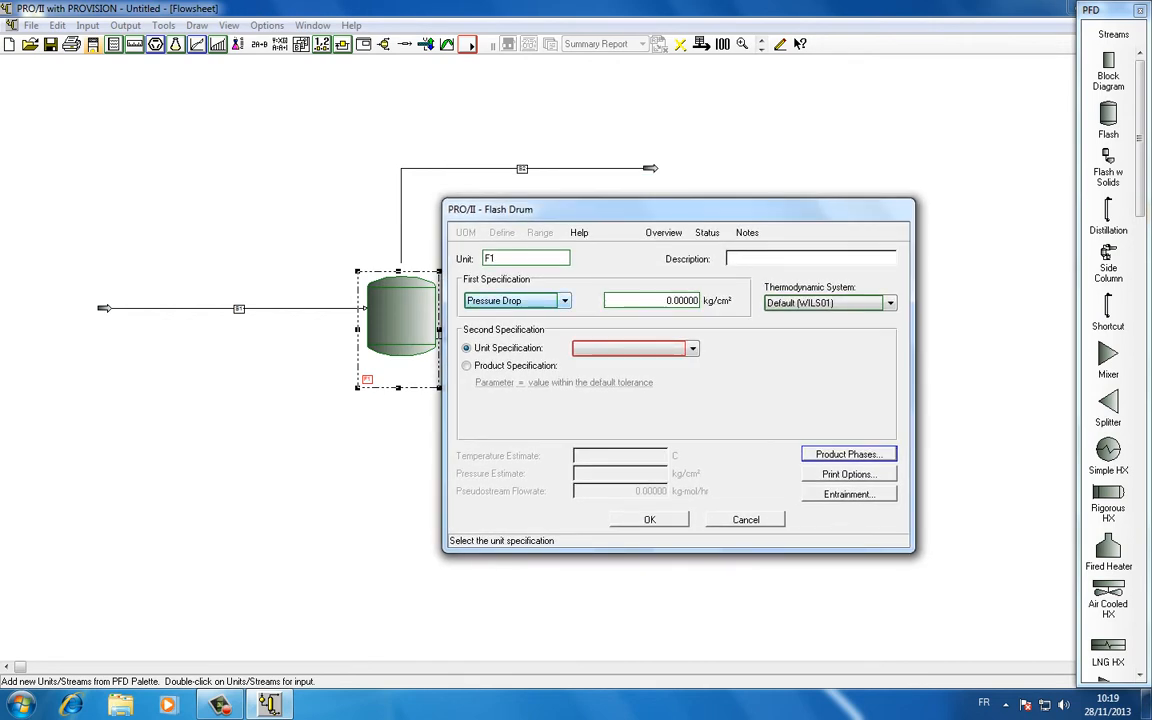
click(540, 301)
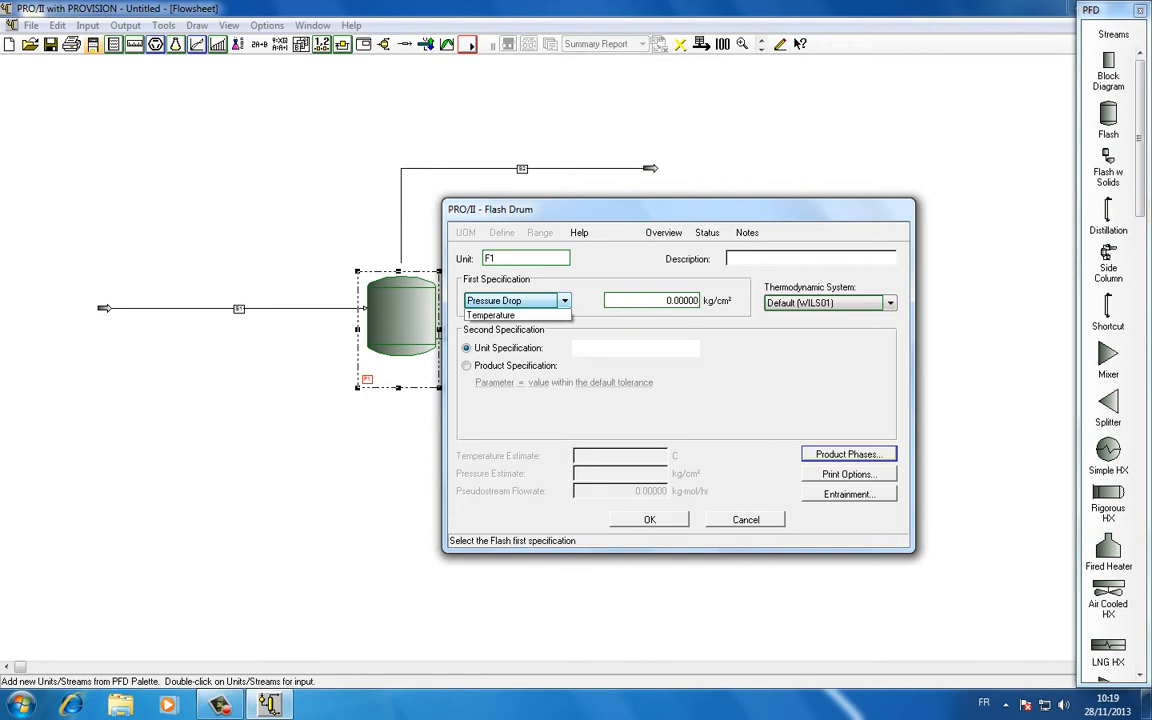
click(508, 326)
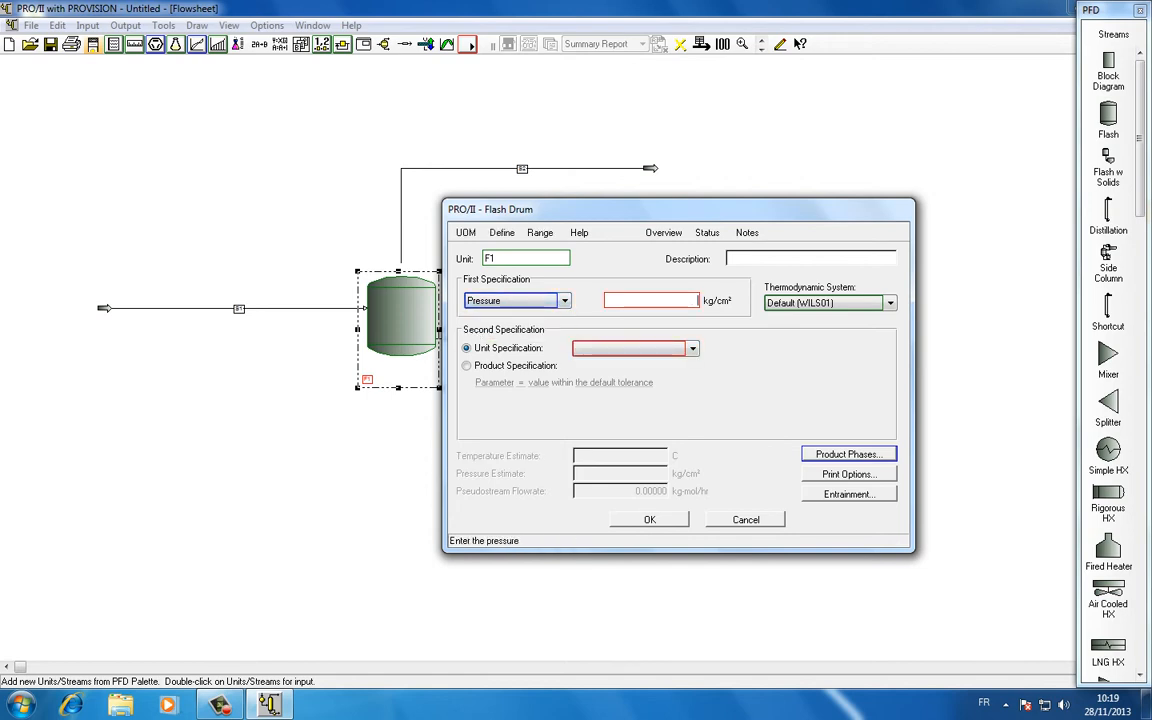
click(564, 301)
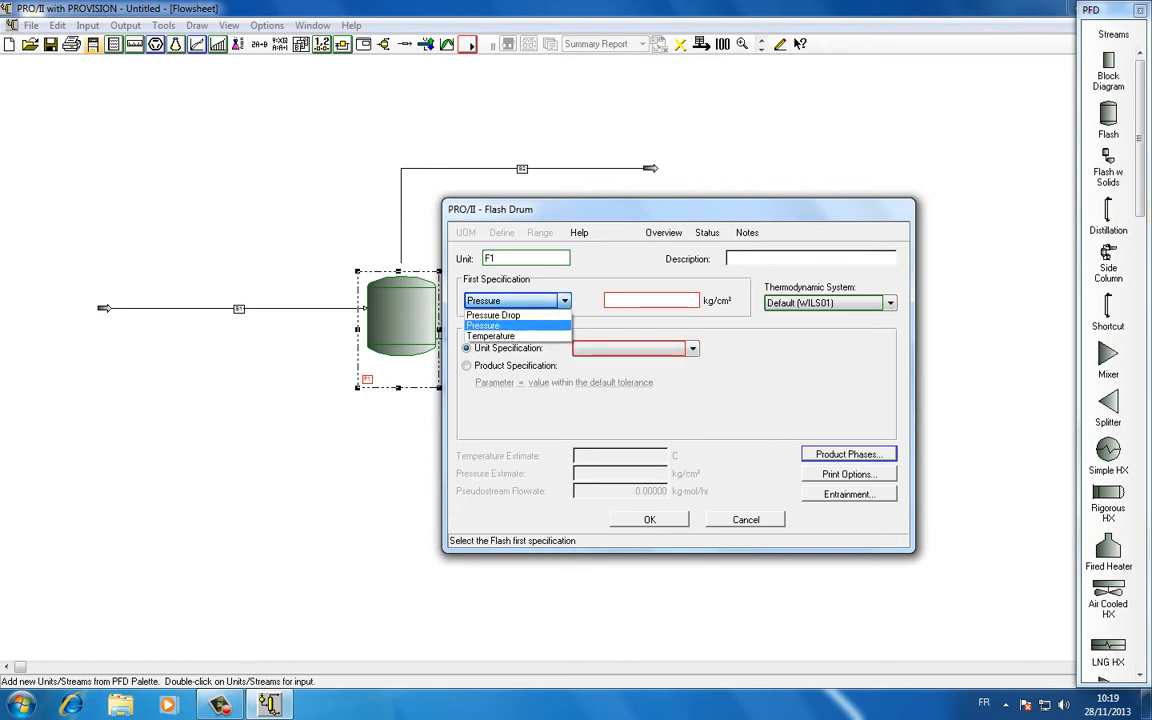
click(508, 337)
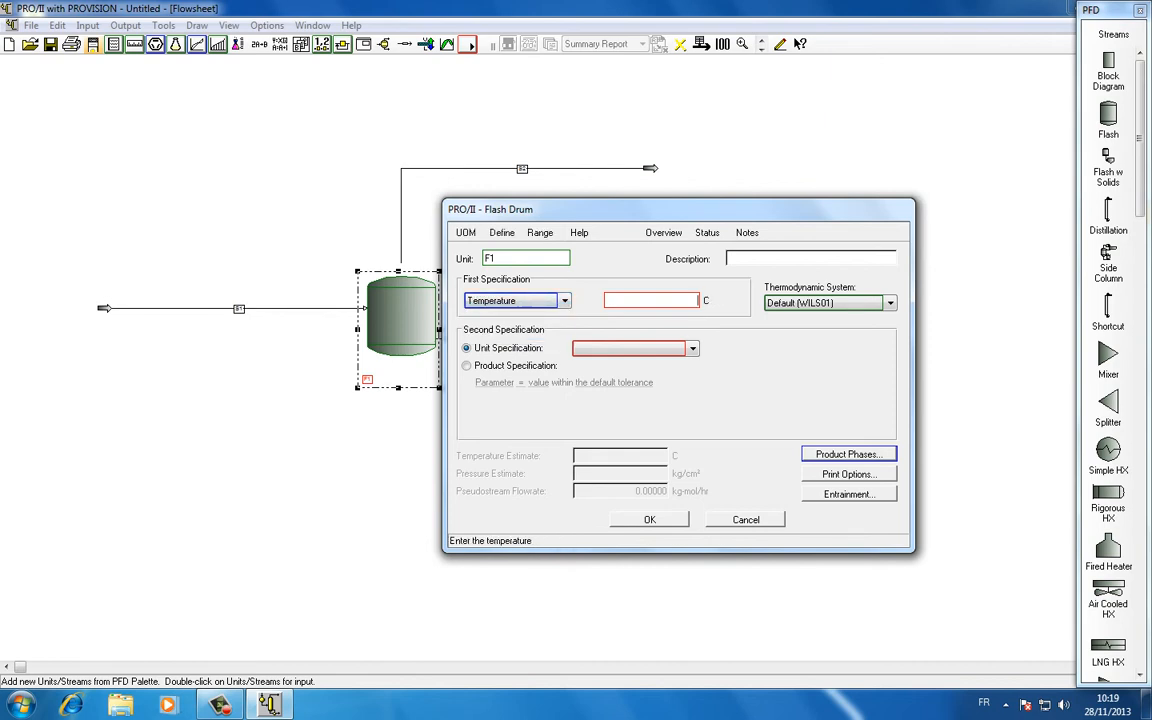
text(15)
Set the drum's second unit specification to Pressure Drop, keep its default value, and confirm the flash drum data
click(692, 348)
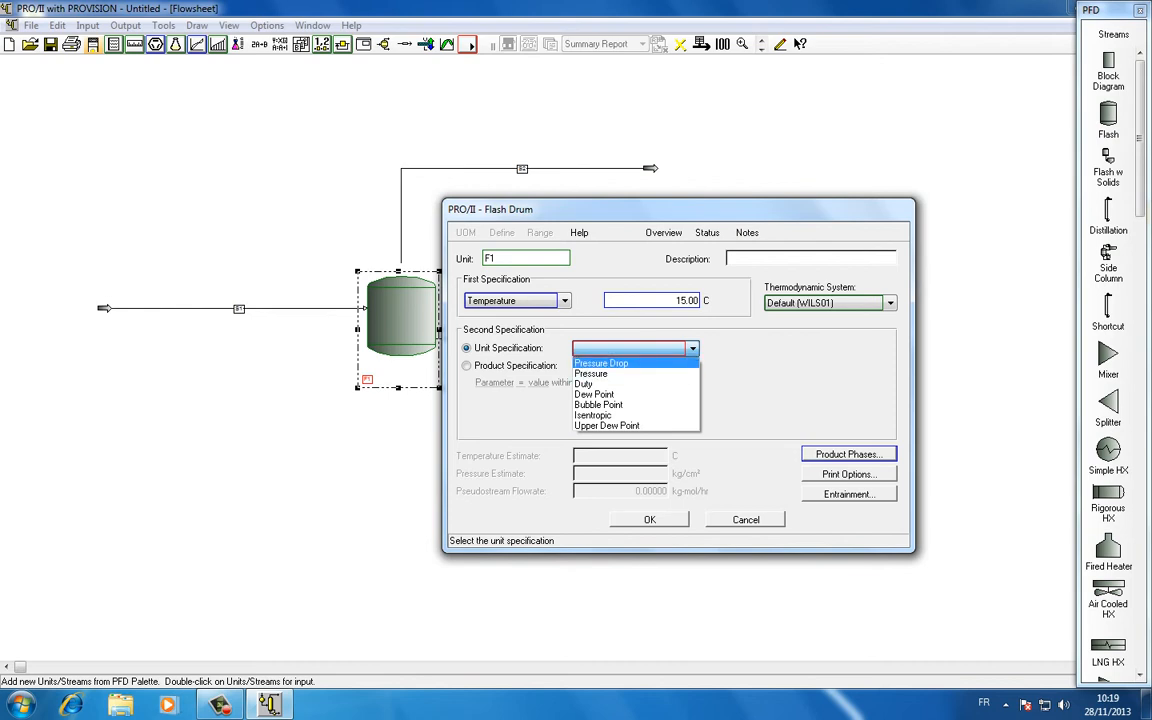
click(602, 363)
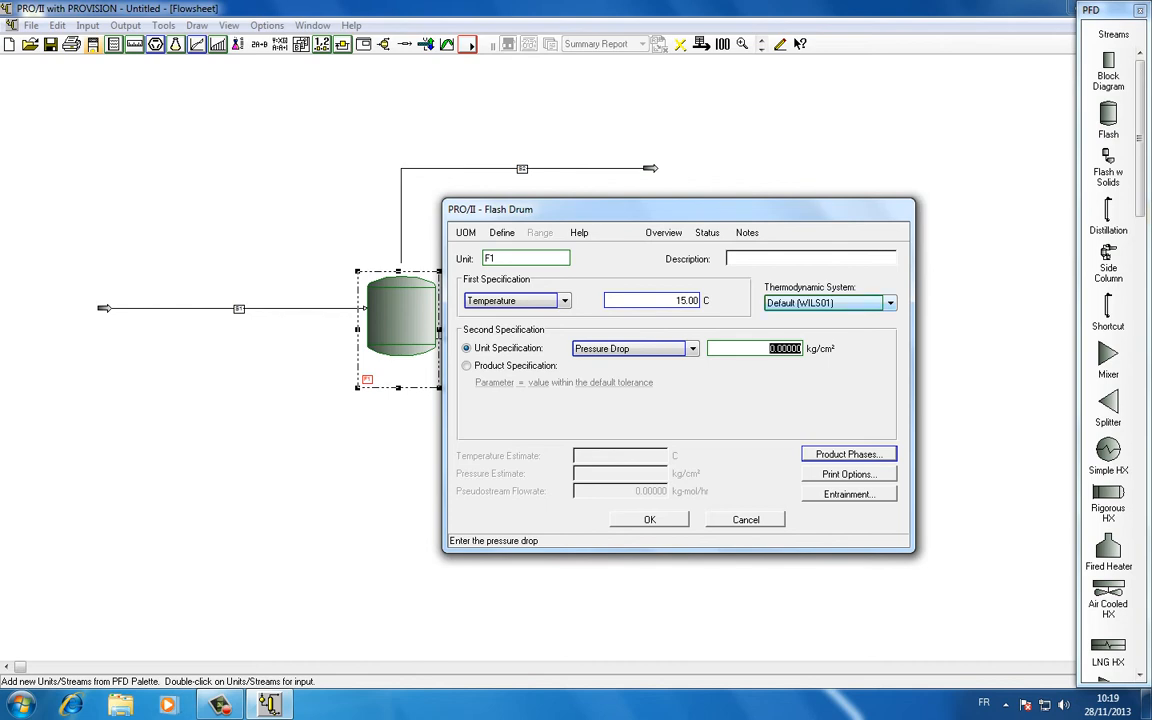
click(649, 519)
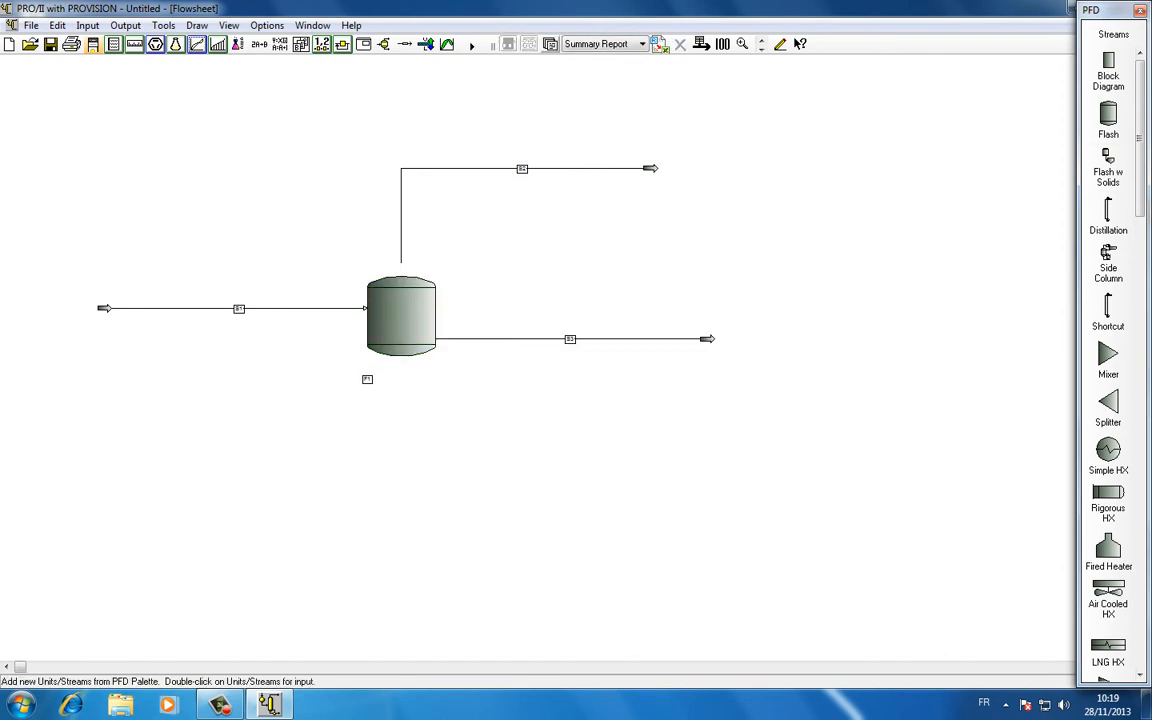
Bring the Run palette into view and restore the maximized program window to a movable one
mouse_move(1110, 10)
mouse_down()
mouse_move(1007, 6)
mouse_move(1121, 32)
mouse_up()
click(197, 44)
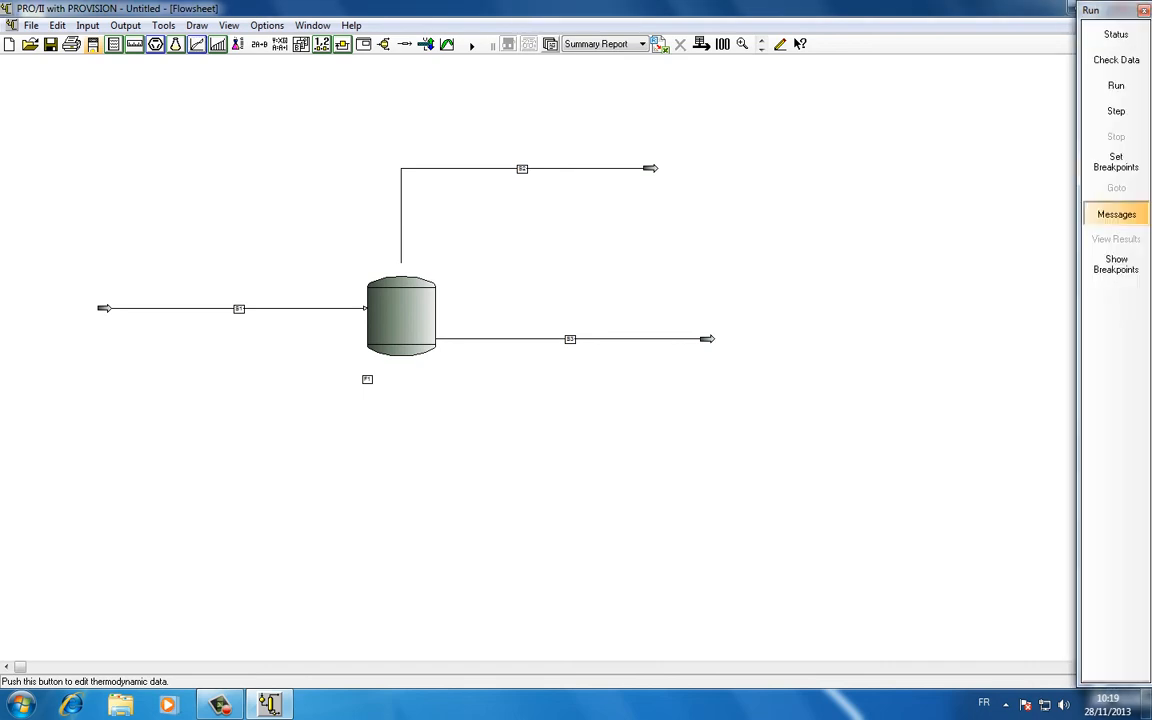
click(1116, 213)
click(1116, 213)
click(1116, 213)
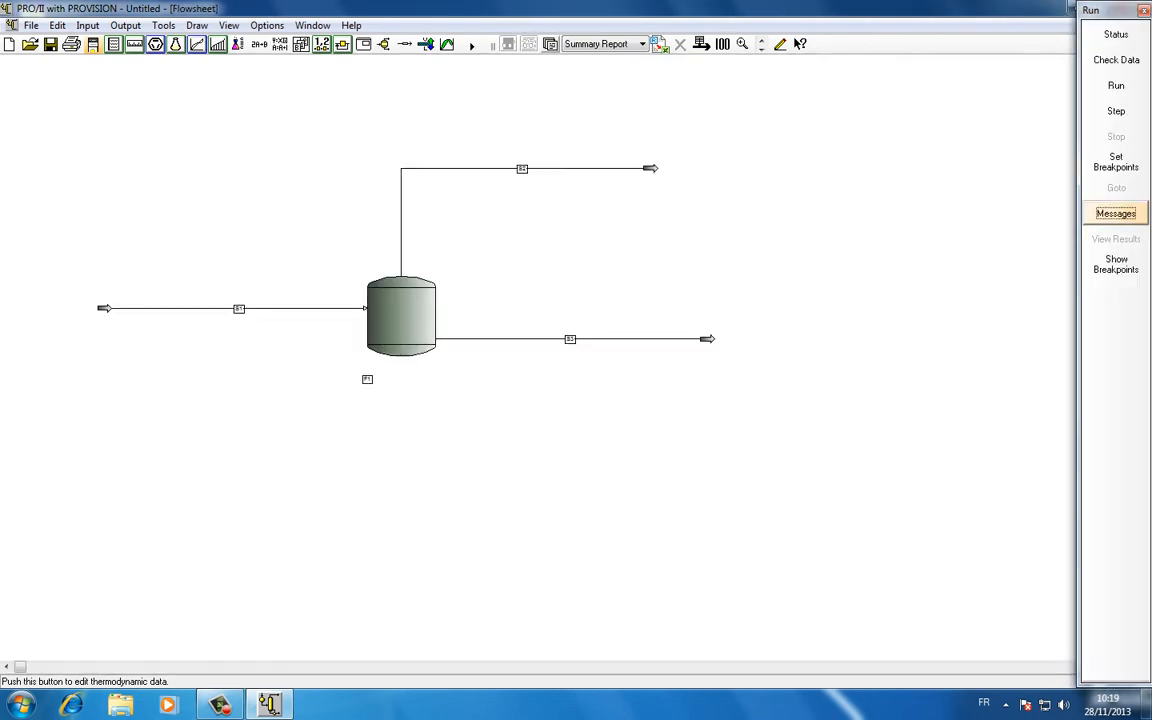
double_click(937, 9)
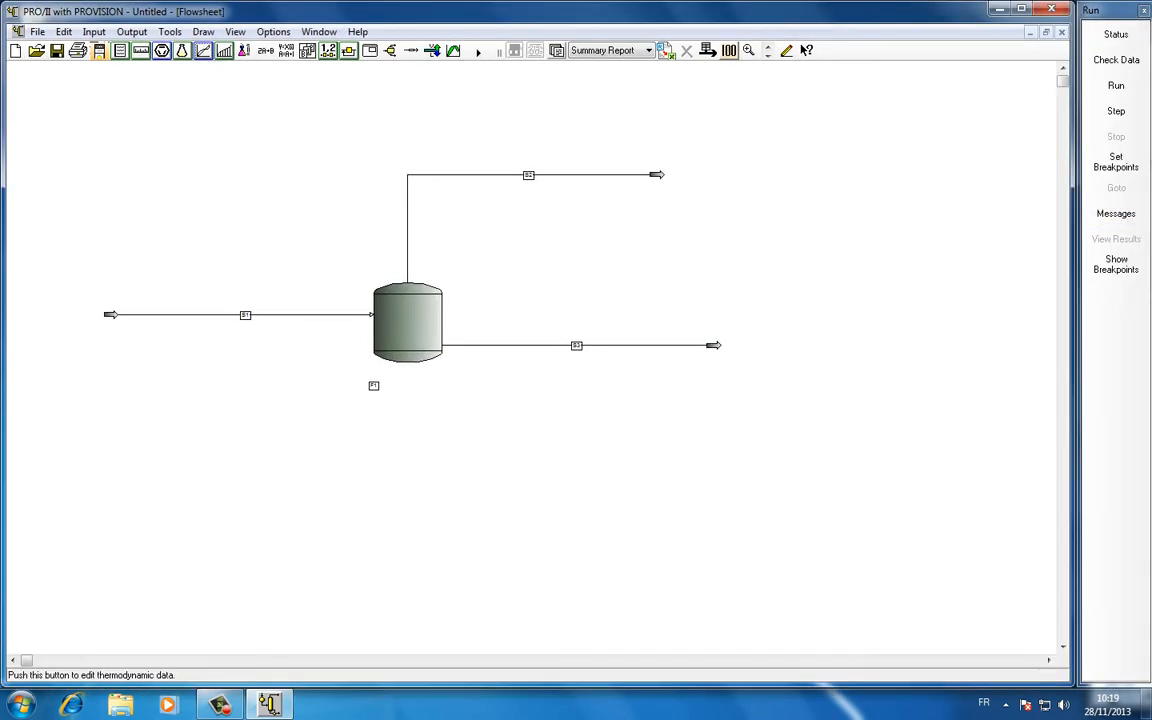
drag(937, 9, 1001, 5)
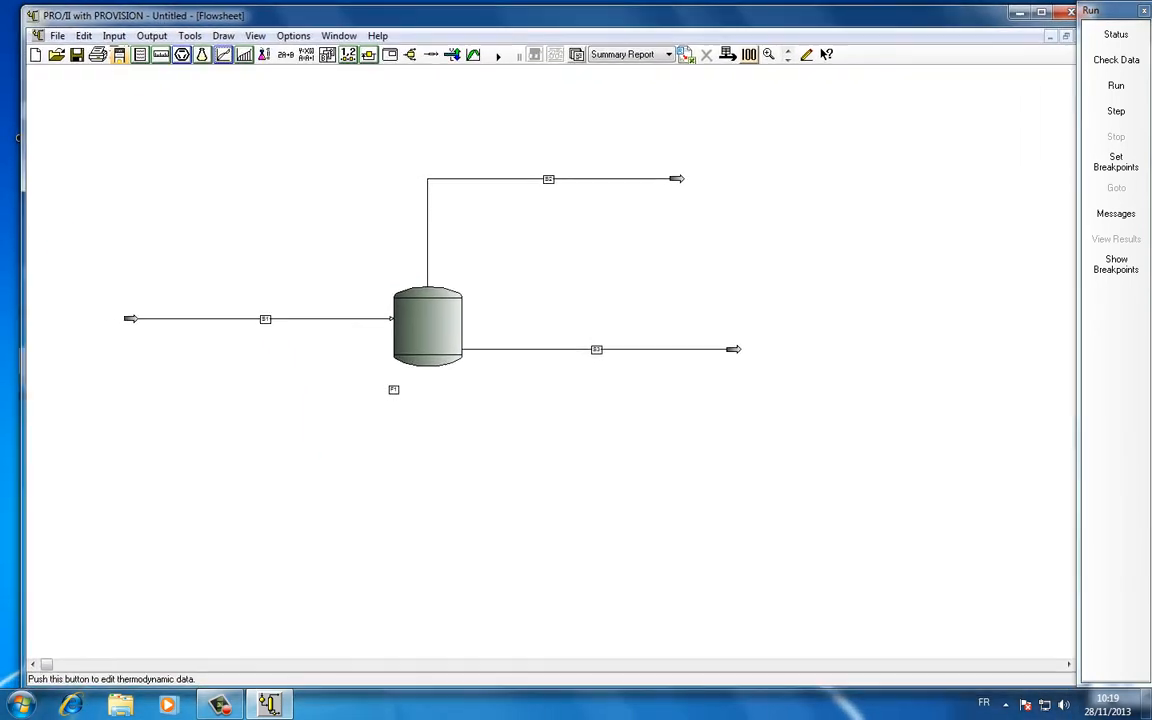
Briefly view the run messages window, return to the flowsheet, and run the simulation
click(1116, 214)
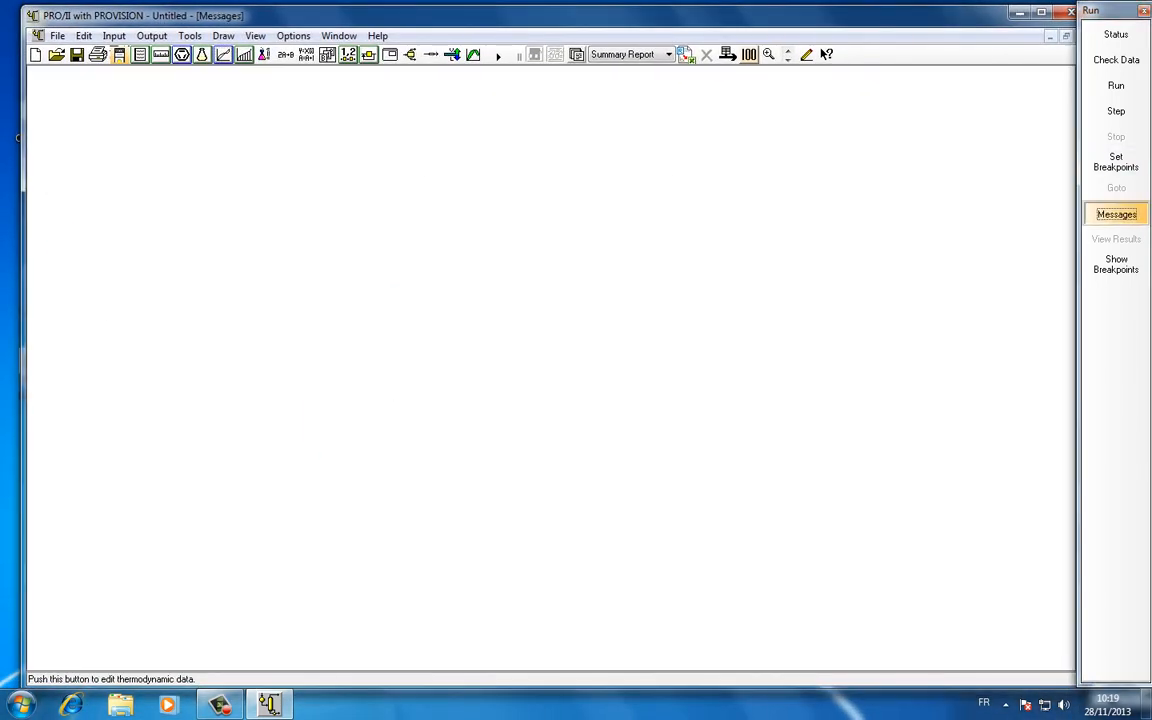
click(1116, 214)
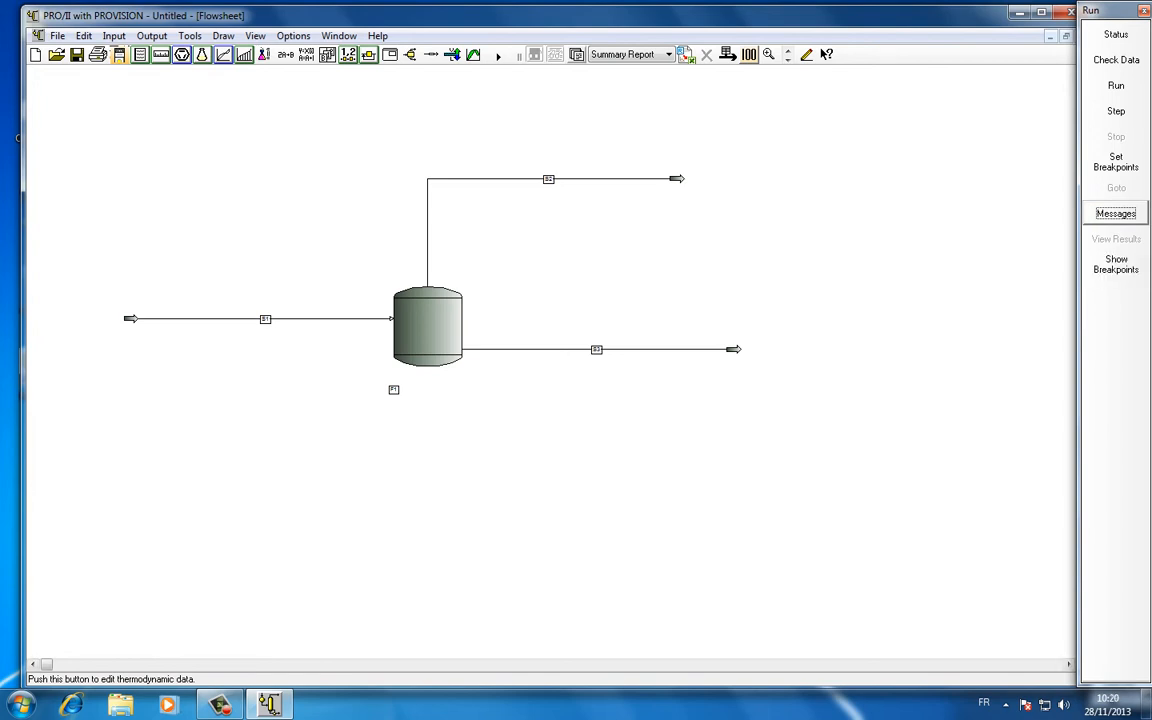
click(410, 55)
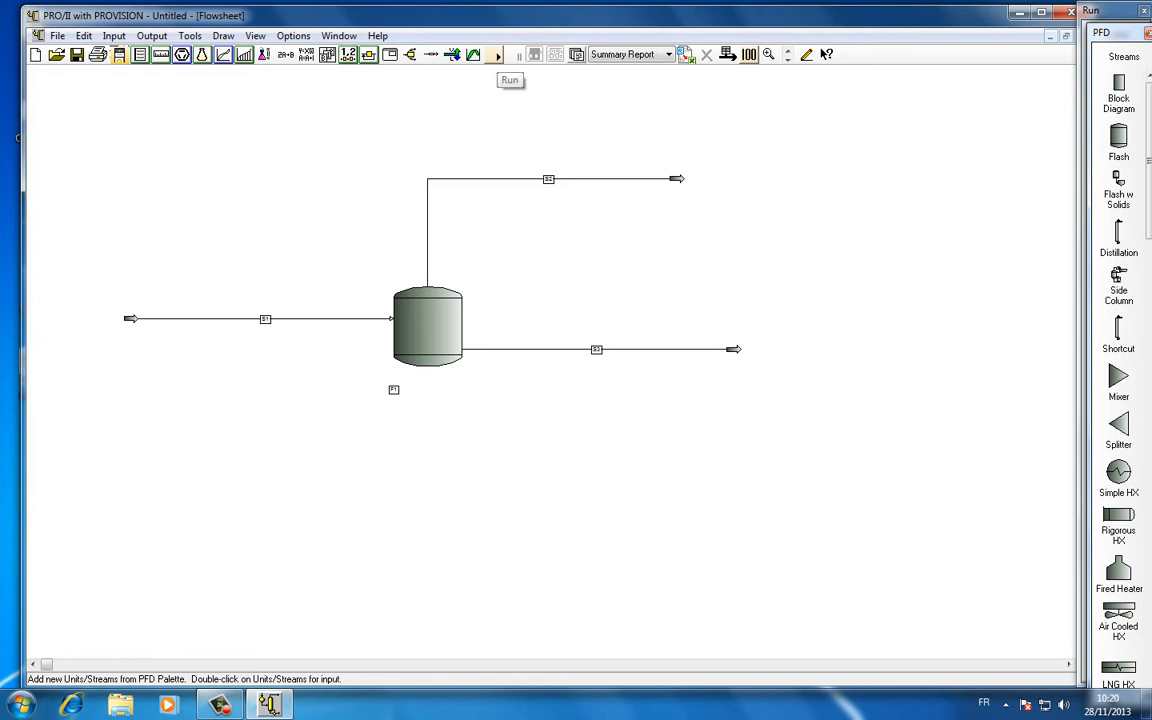
click(498, 55)
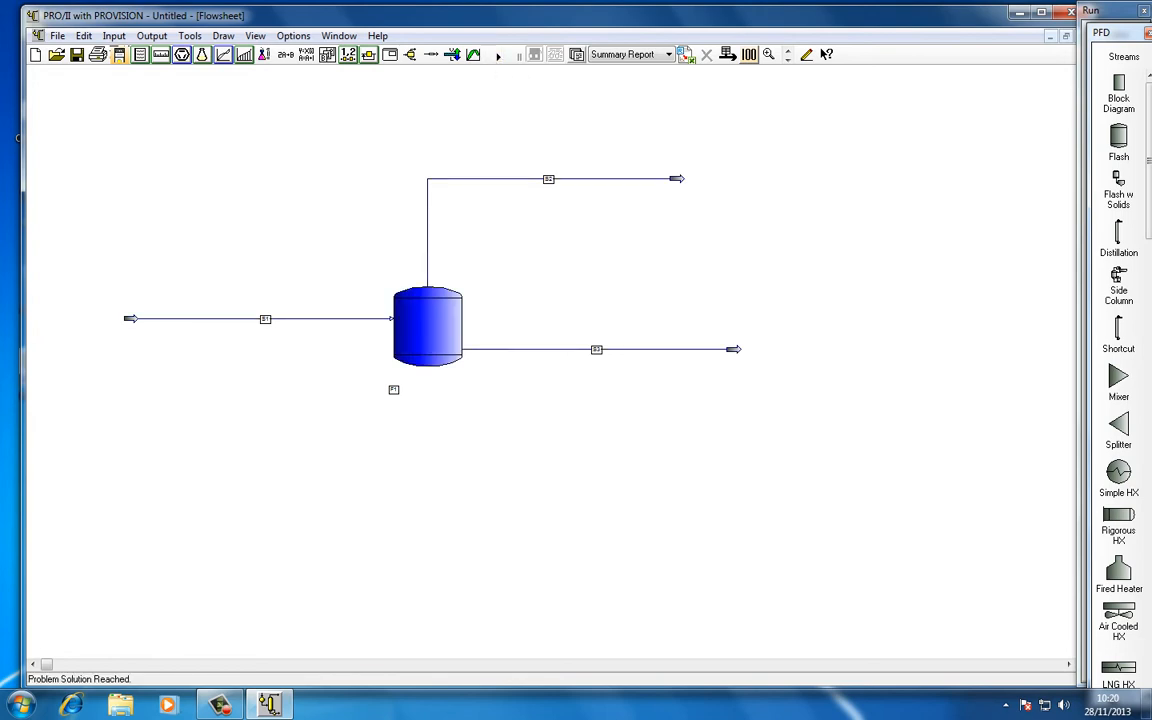
Restore the flowsheet as a floating window placed higher up and show the run messages window beneath it
click(1066, 36)
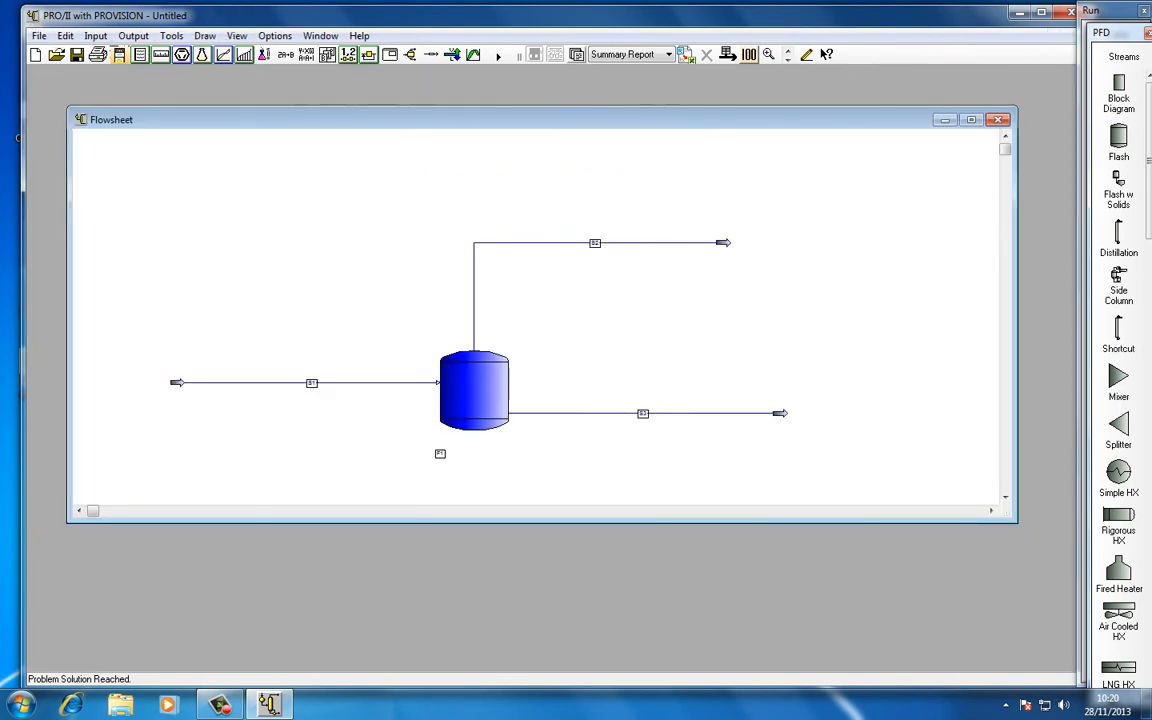
drag(560, 119, 553, 91)
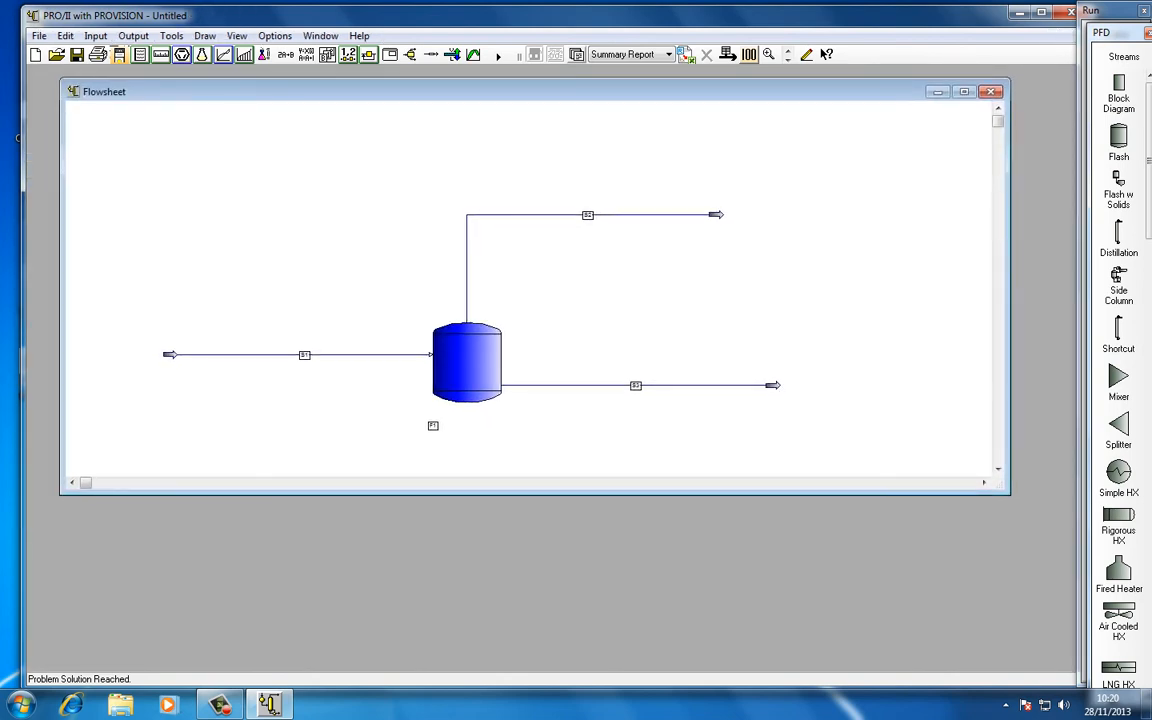
click(1104, 10)
click(1116, 214)
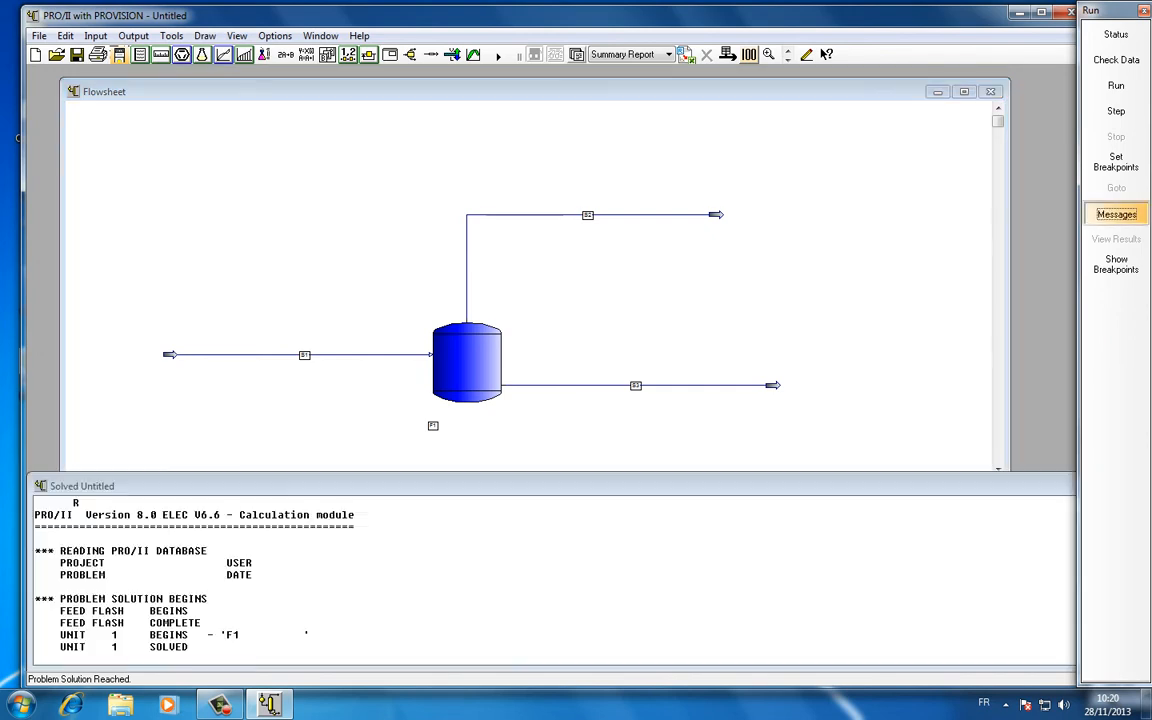
mouse_move(560, 486)
mouse_down()
mouse_move(543, 452)
mouse_move(542, 473)
mouse_move(565, 465)
mouse_move(555, 475)
mouse_up()
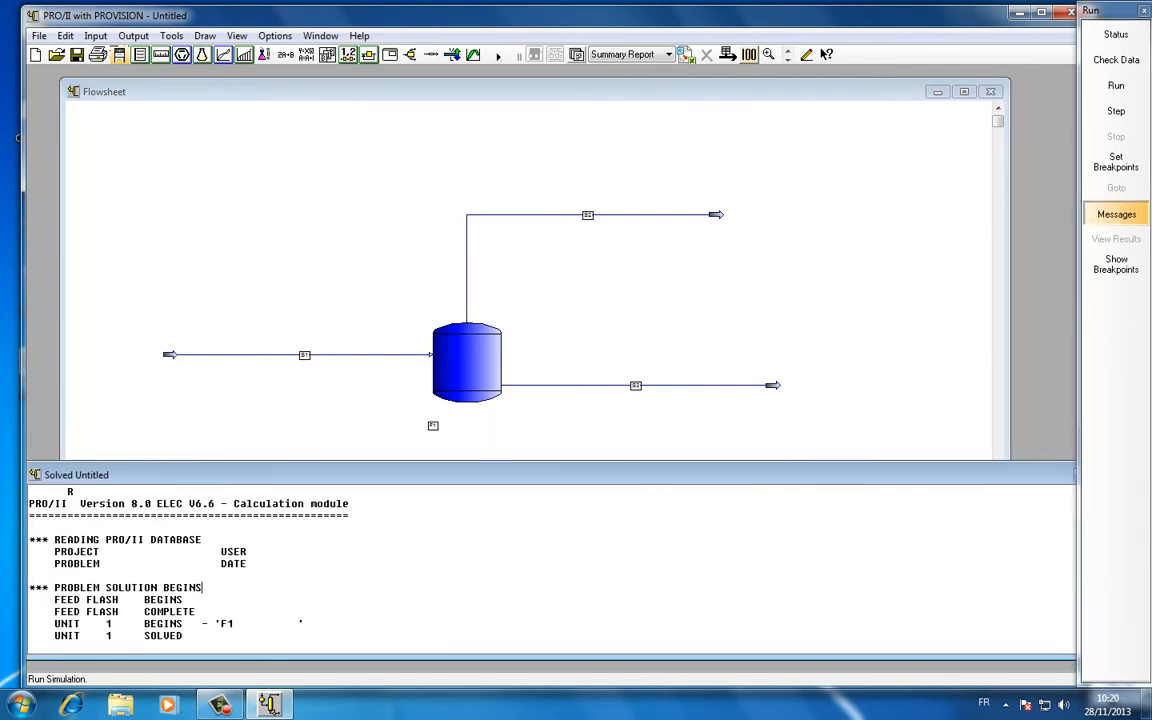
Run the simulation again and examine the run statistics for errors, warnings, messages and run times
click(497, 54)
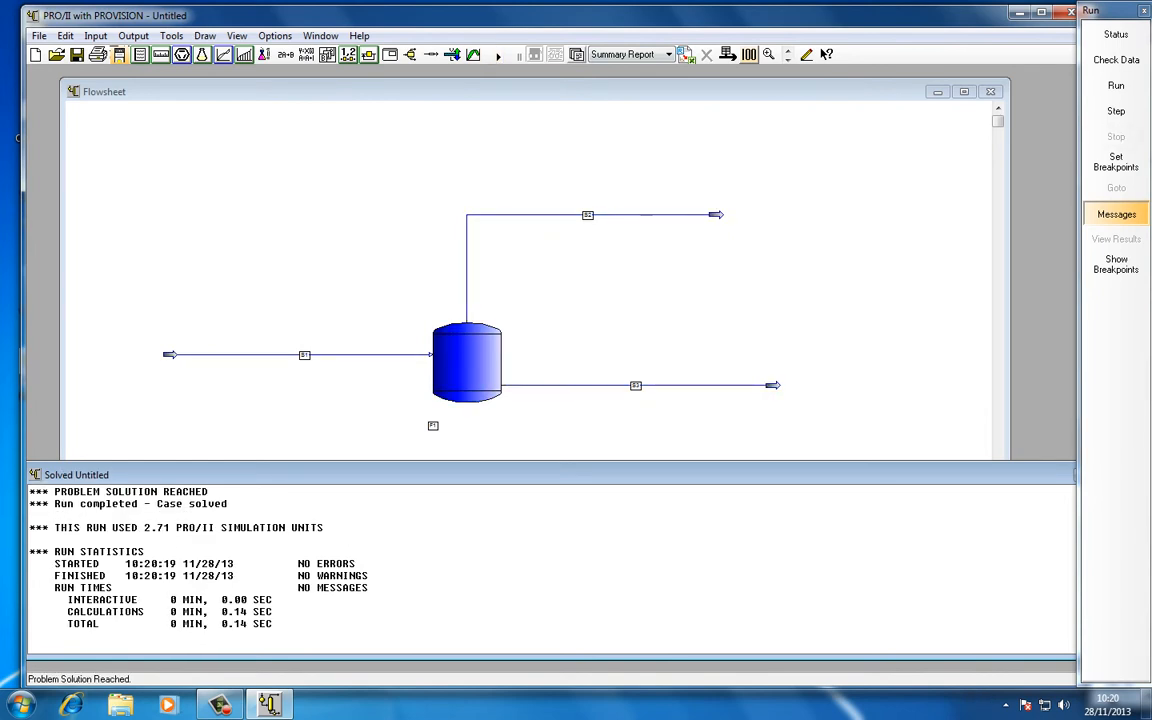
drag(369, 587, 30, 564)
click(272, 611)
drag(60, 599, 272, 623)
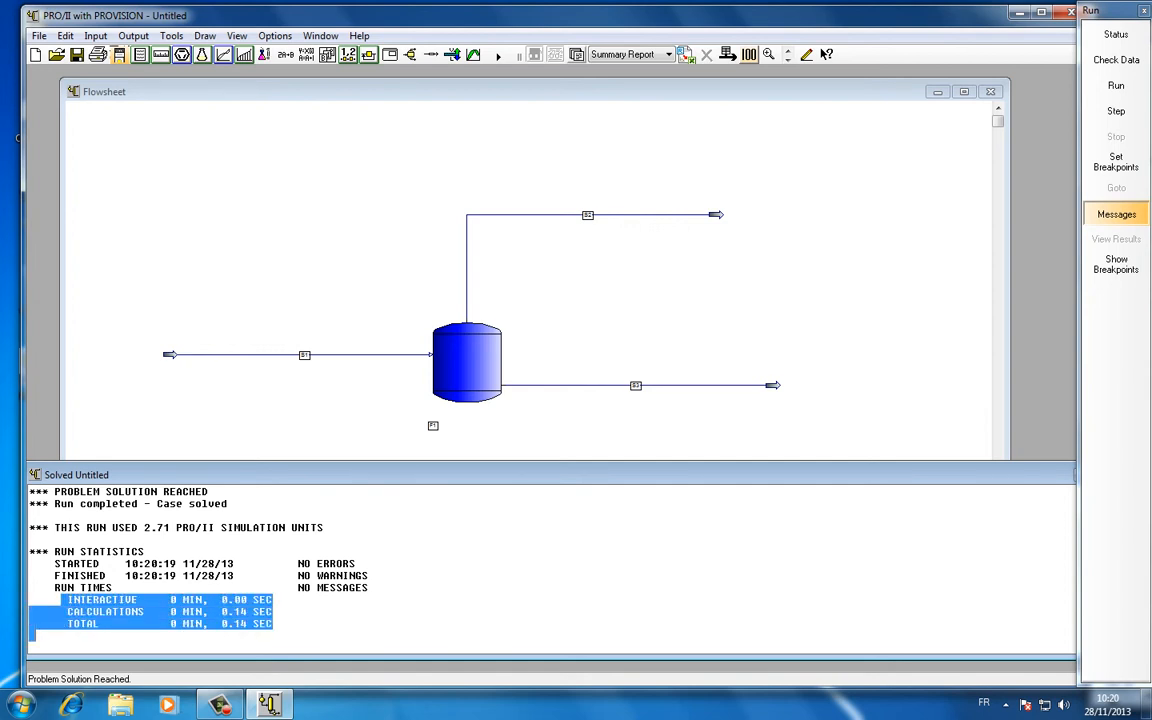
click(35, 634)
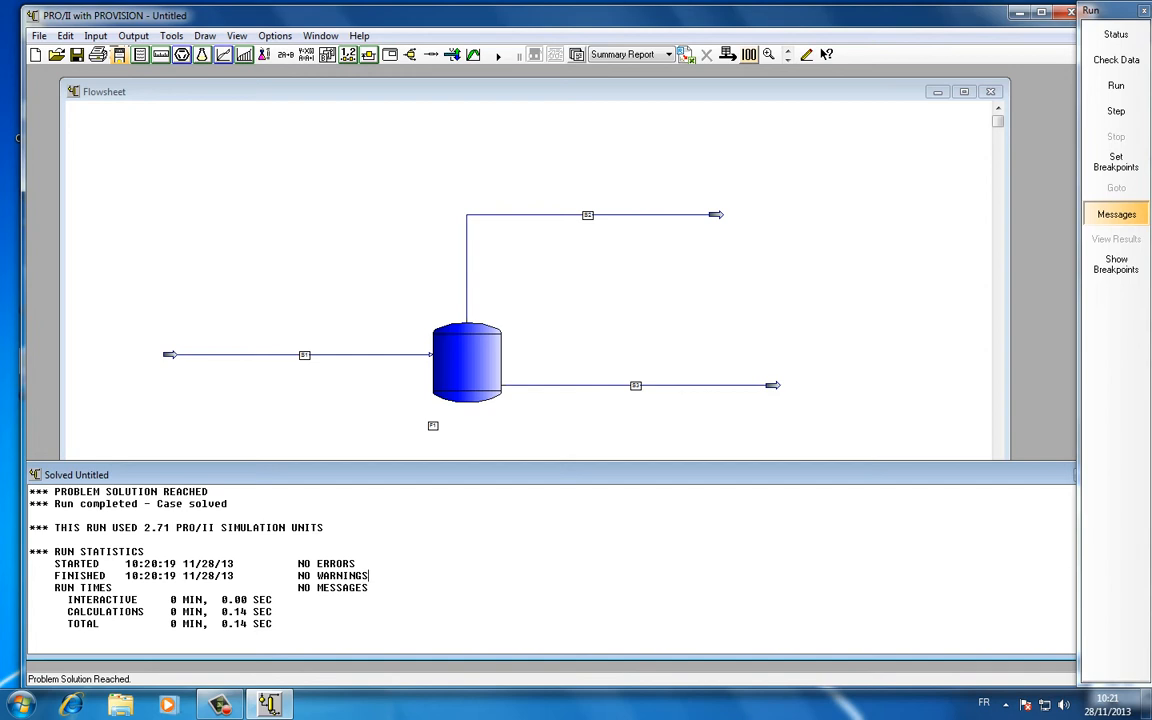
click(369, 588)
Open the stream data of vapor product stream S2 and accept it without edits
double_click(587, 215)
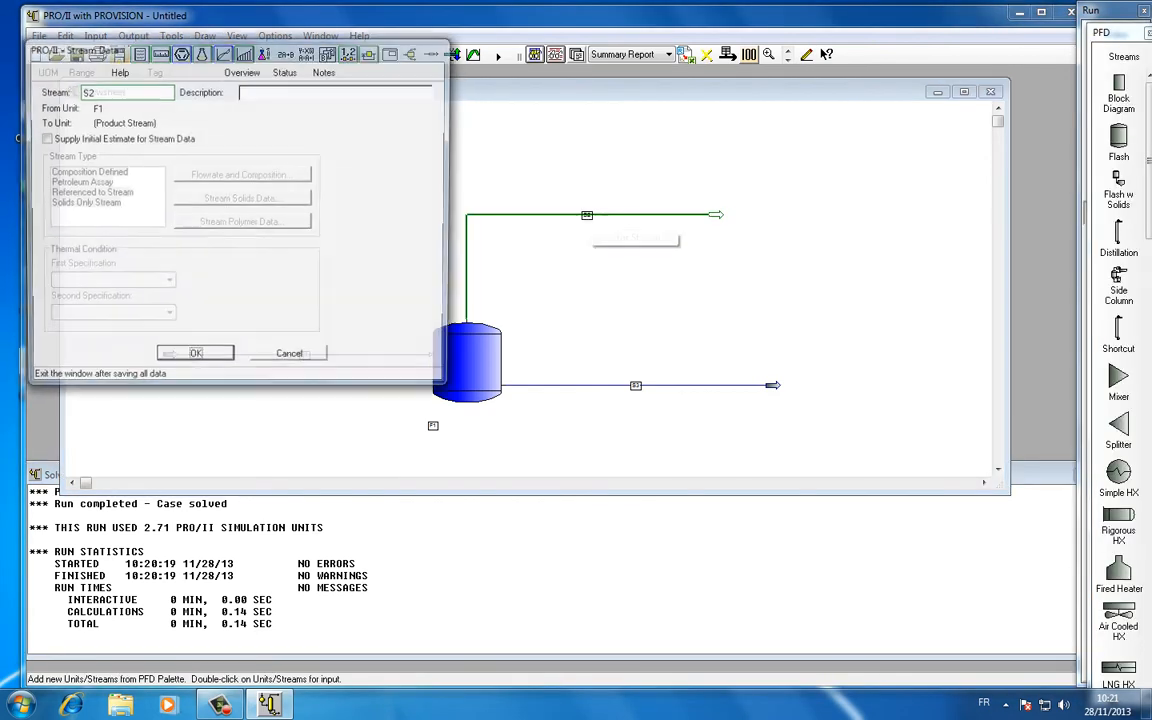
key(Return)
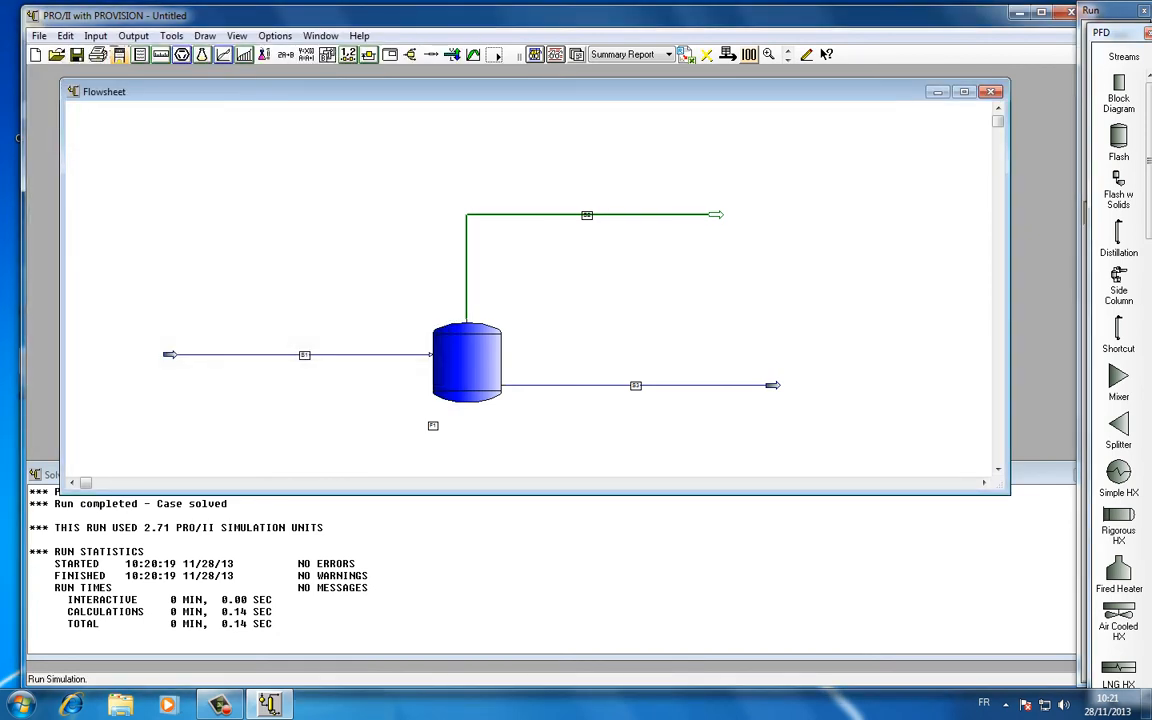
Generate the results report for vapor product stream S2 despite possibly modified input data, reposition its window and skim the whole report
right_click(600, 216)
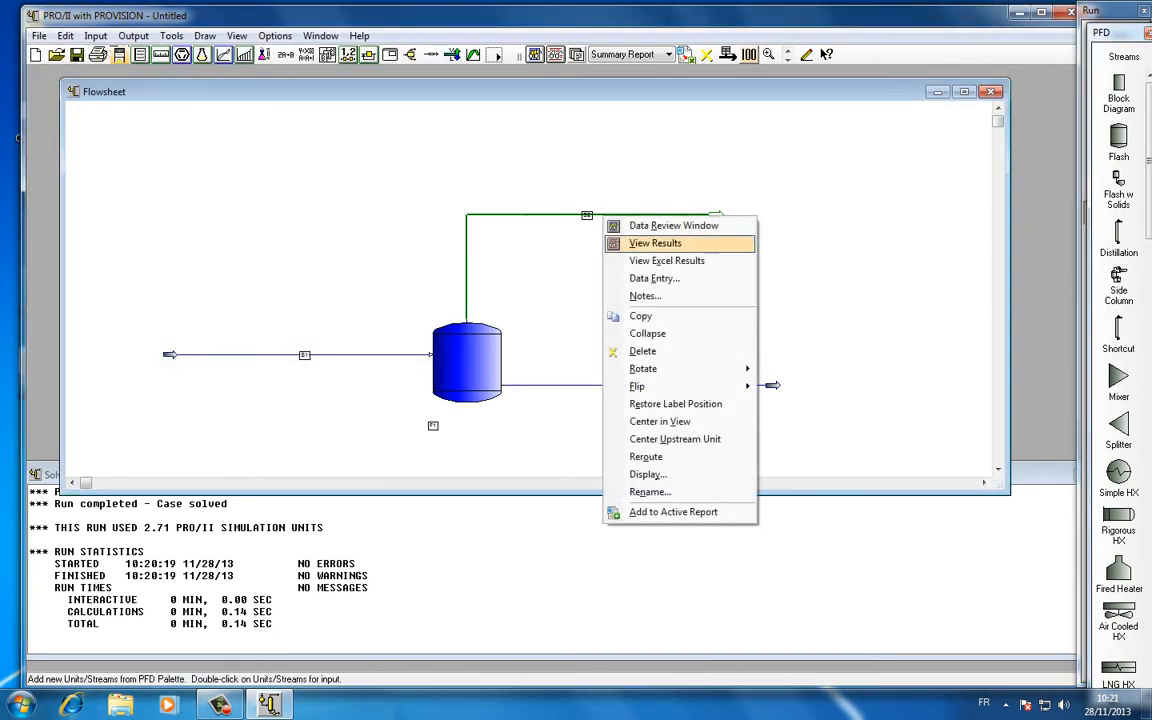
click(655, 243)
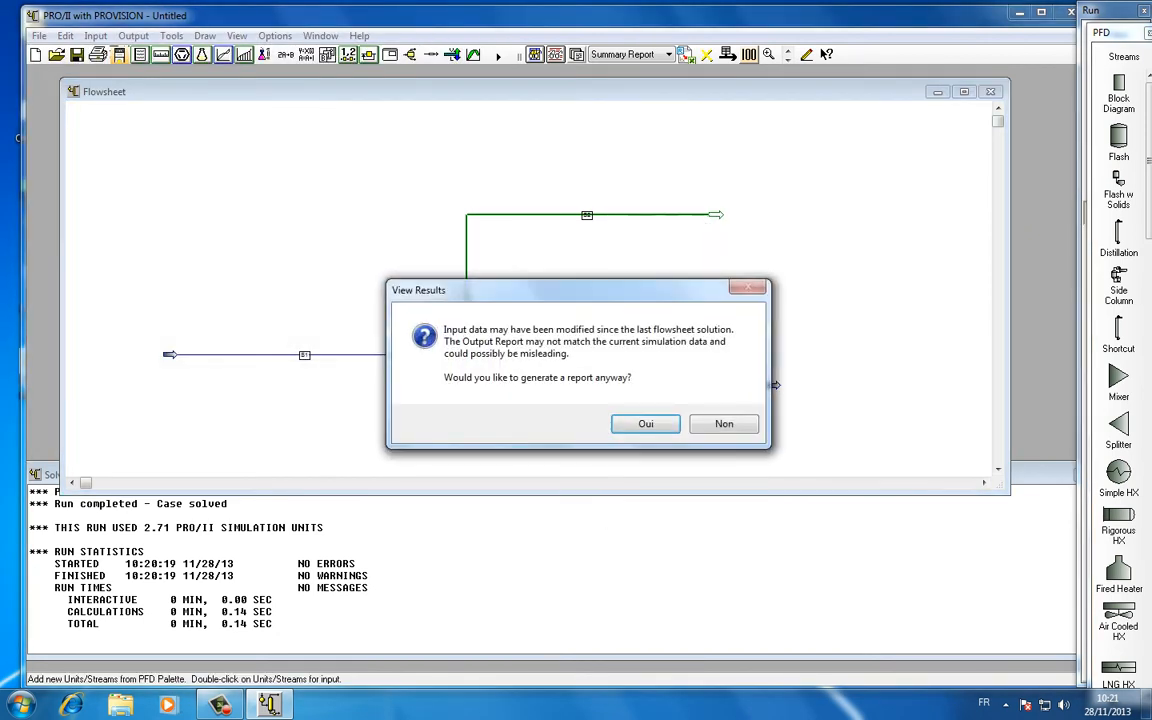
key(Return)
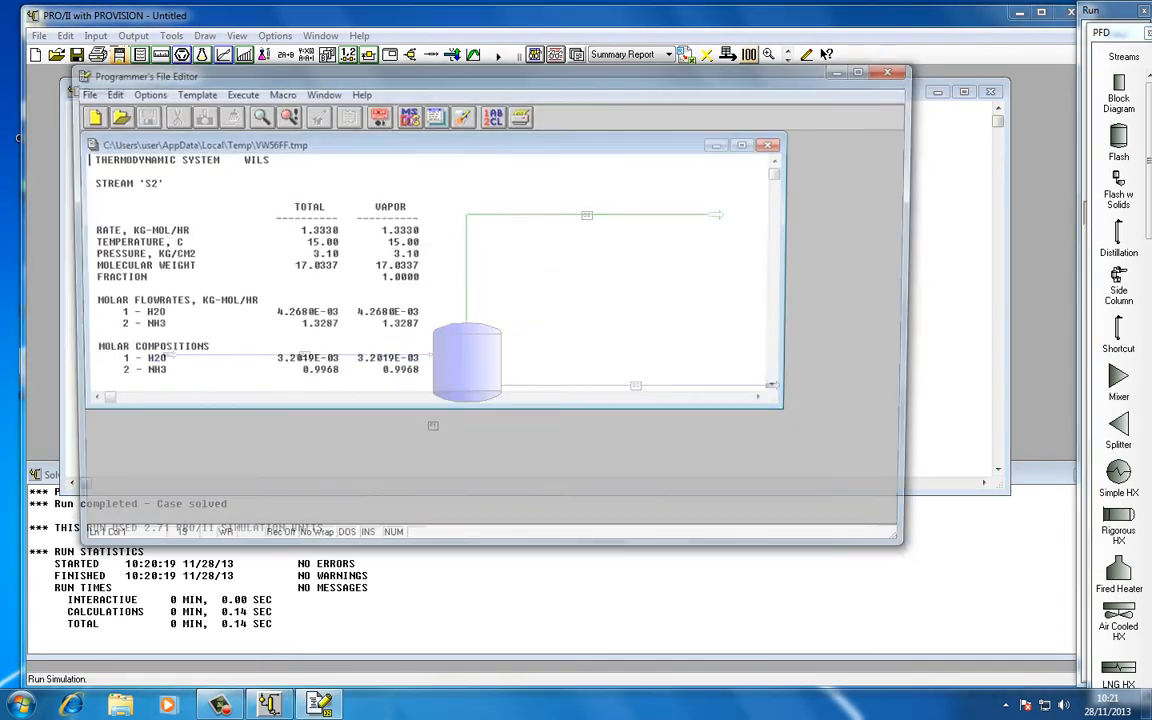
drag(460, 72, 553, 79)
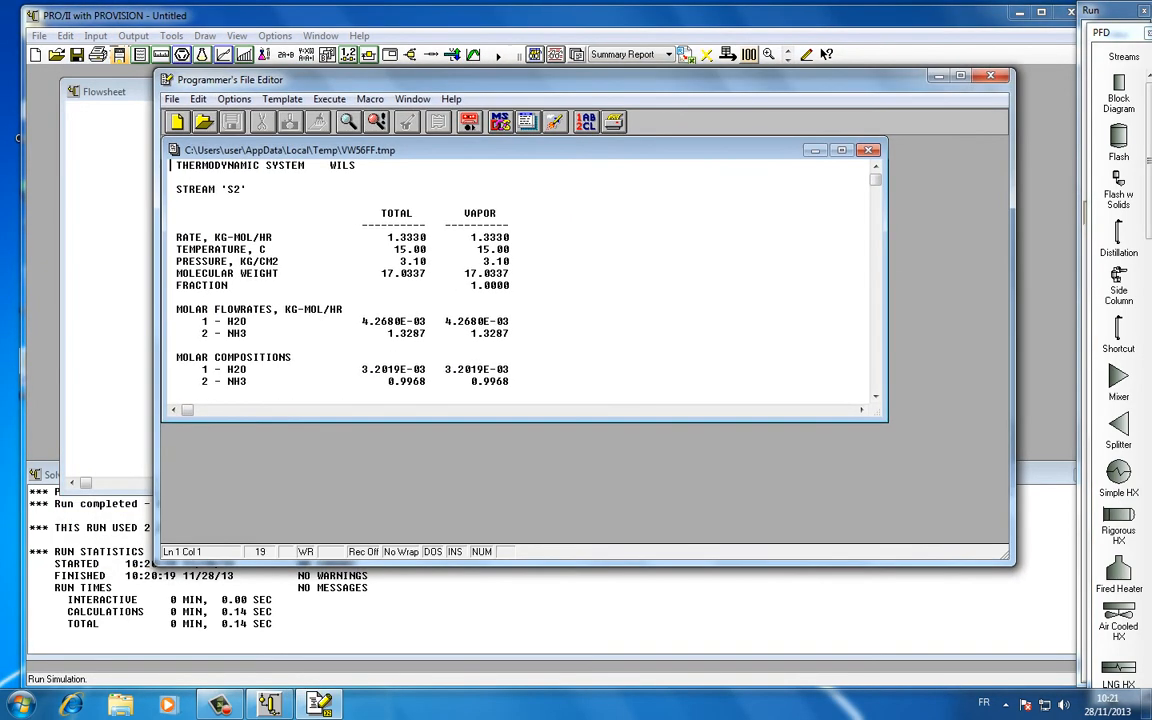
scroll(518, 285, down, 1)
scroll(518, 285, up, 1)
scroll(518, 285, down, 1)
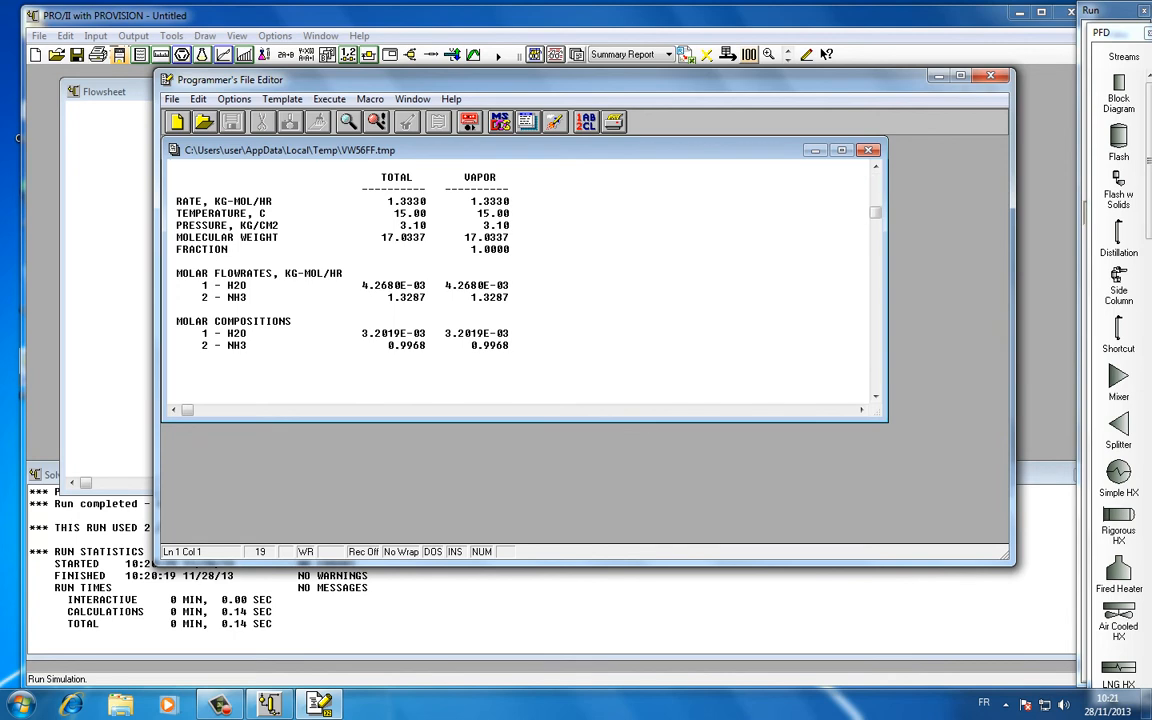
scroll(518, 285, up, 1)
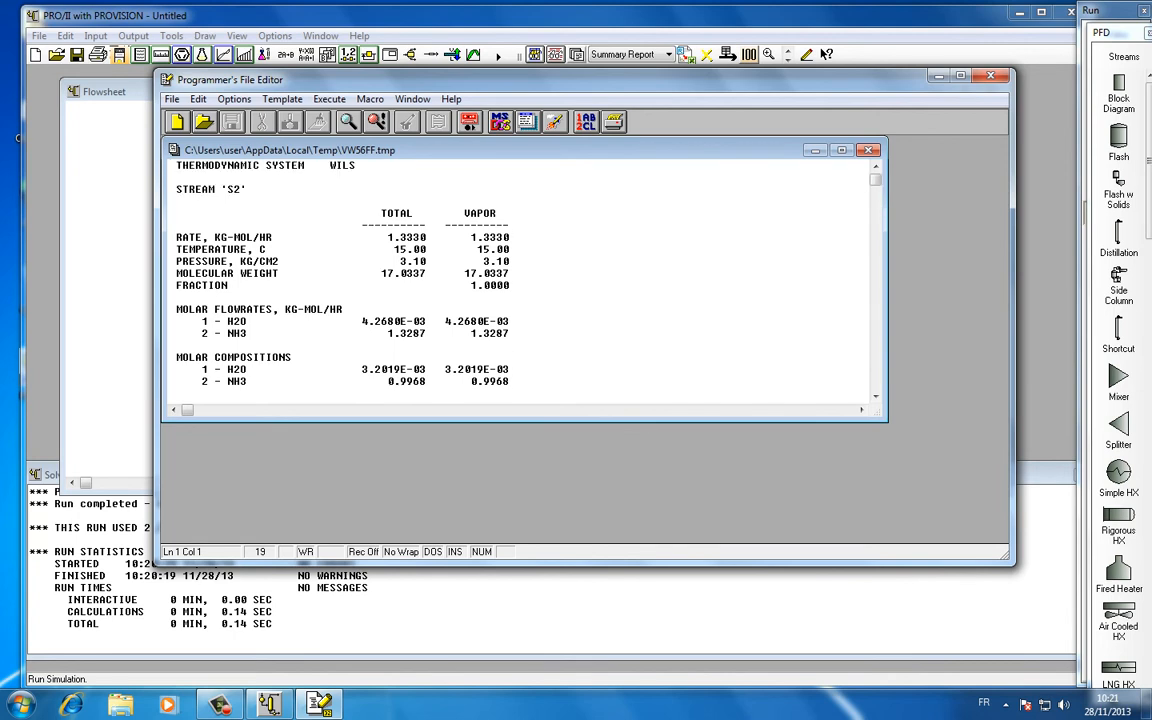
Examine the vapor column of the S2 report for molar rate, temperature and pressure
drag(381, 213, 497, 213)
click(511, 237)
click(511, 249)
drag(482, 249, 510, 261)
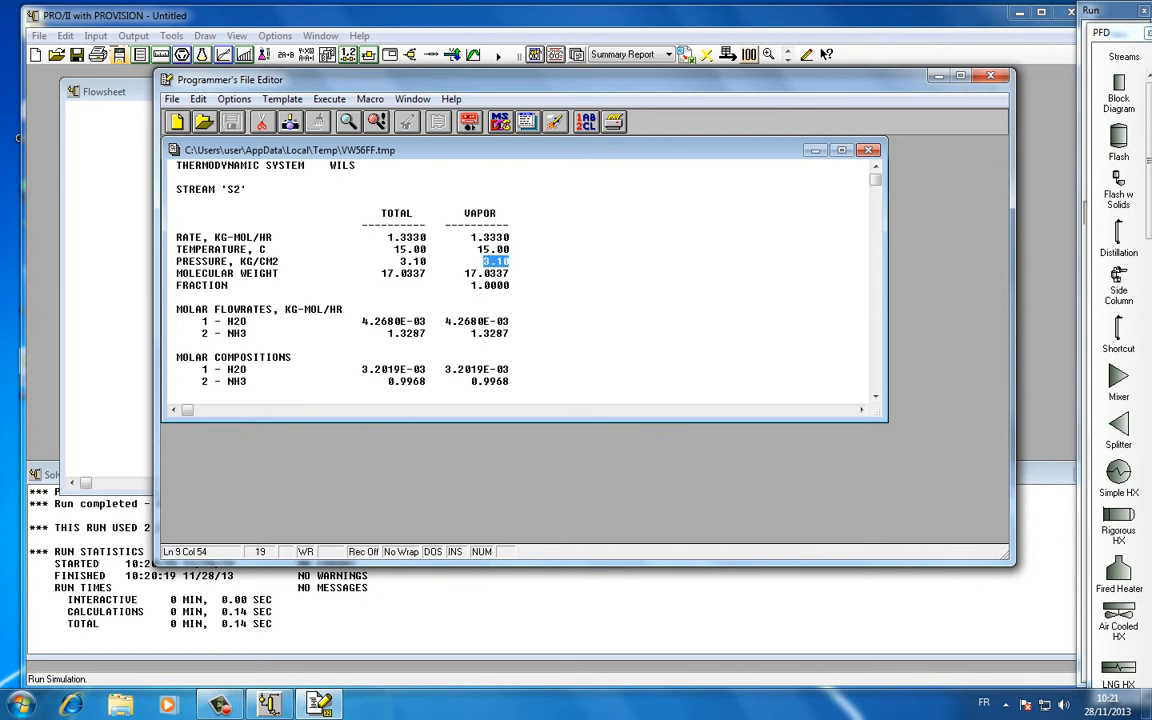
key(Down)
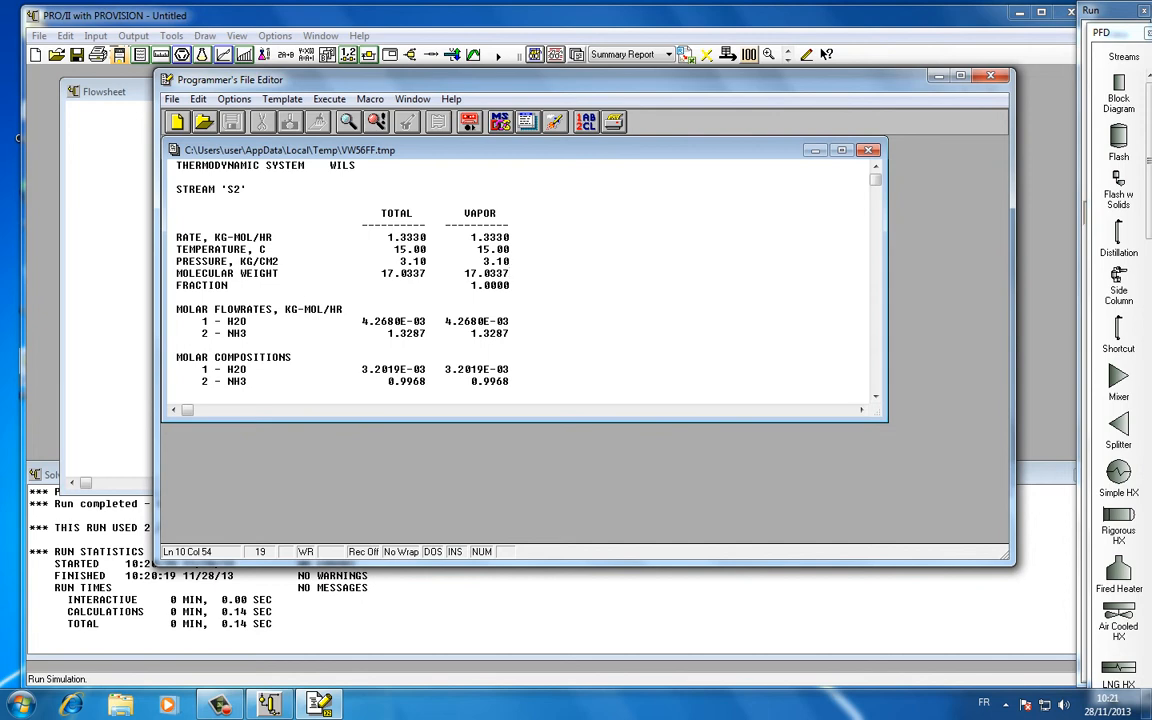
Examine the vapor fraction, molar flowrates and NH3 molar composition in the S2 report, and close the report
drag(471, 285, 509, 293)
click(511, 321)
scroll(520, 280, down, 1)
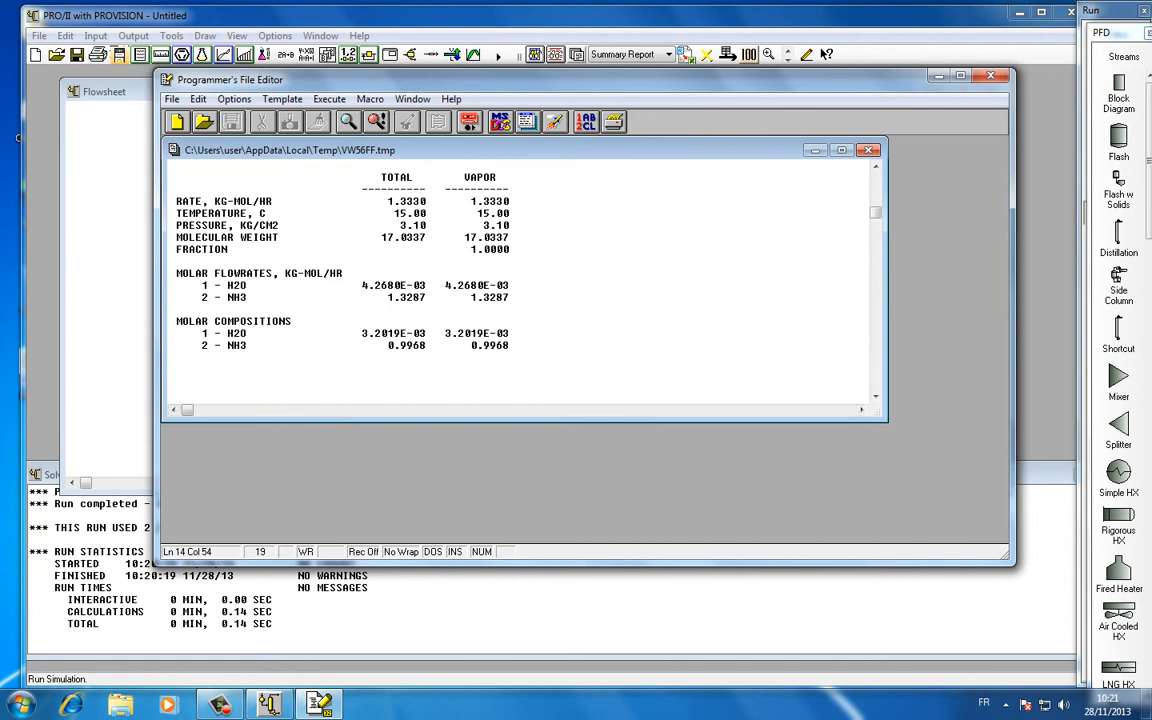
double_click(490, 345)
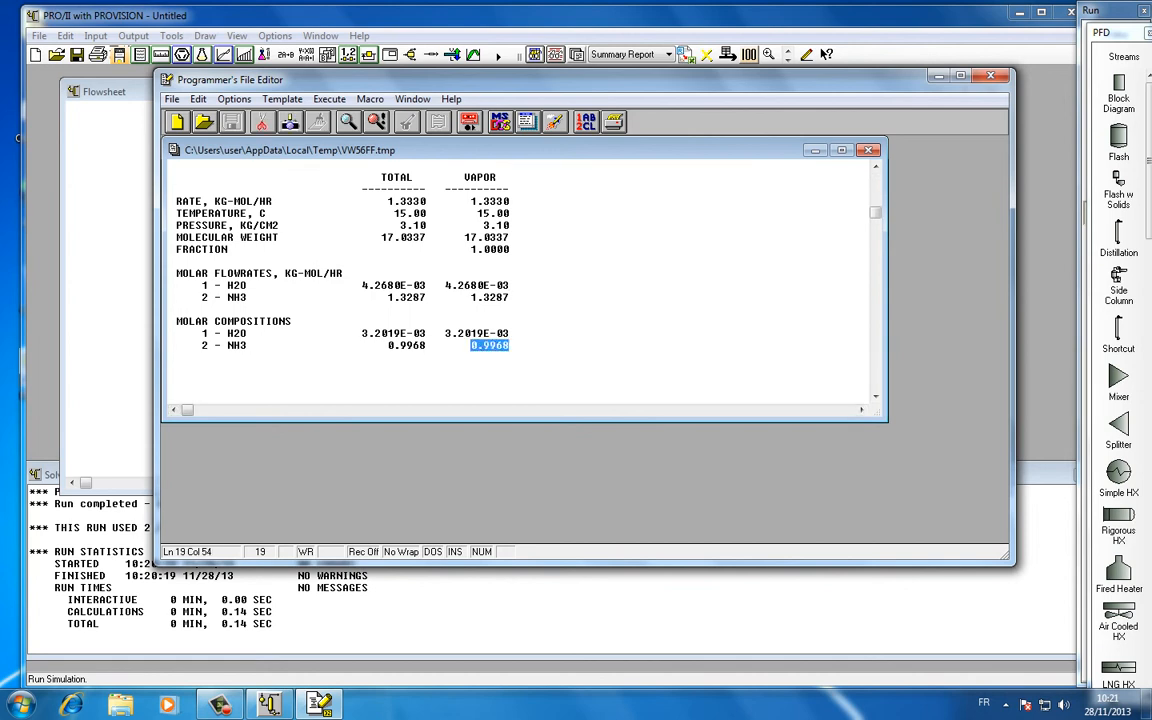
click(511, 345)
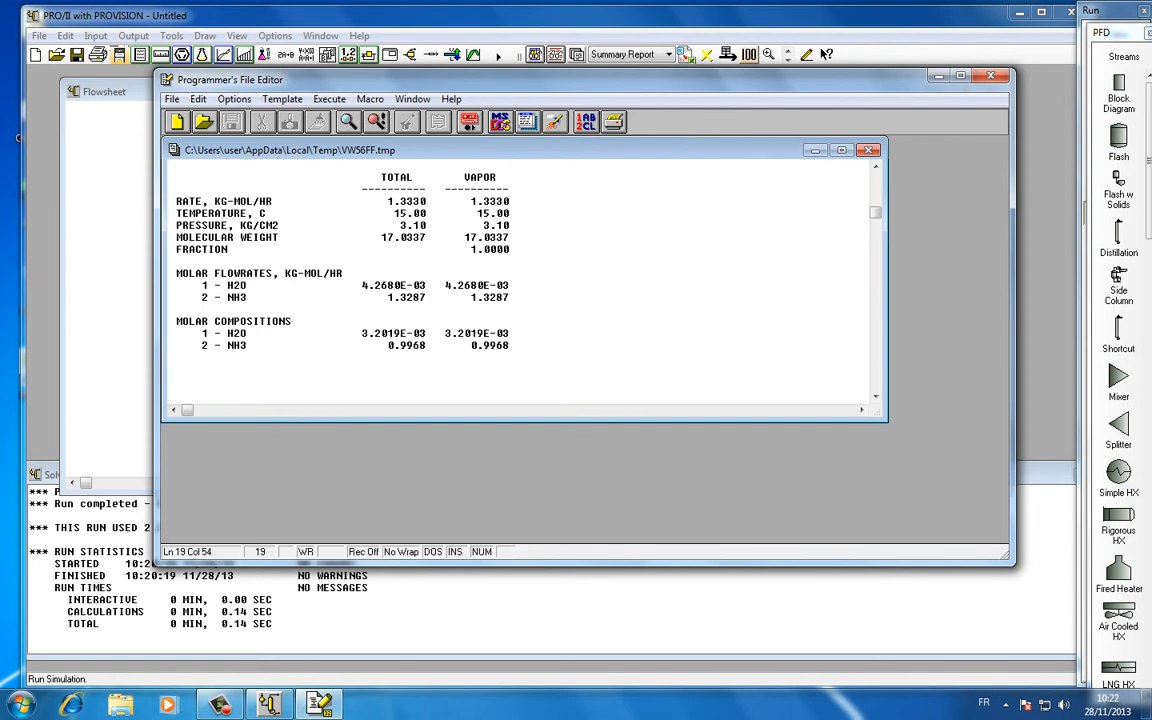
click(990, 75)
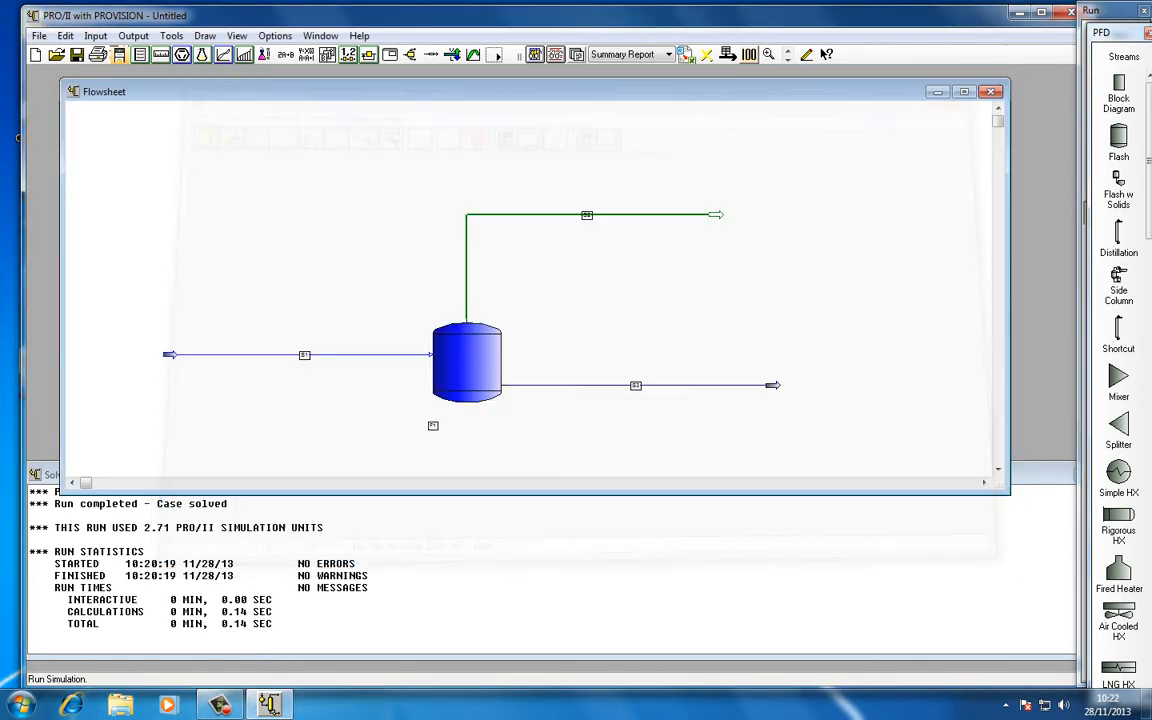
View the results report for liquid product stream S3 down to its molar compositions
right_click(668, 385)
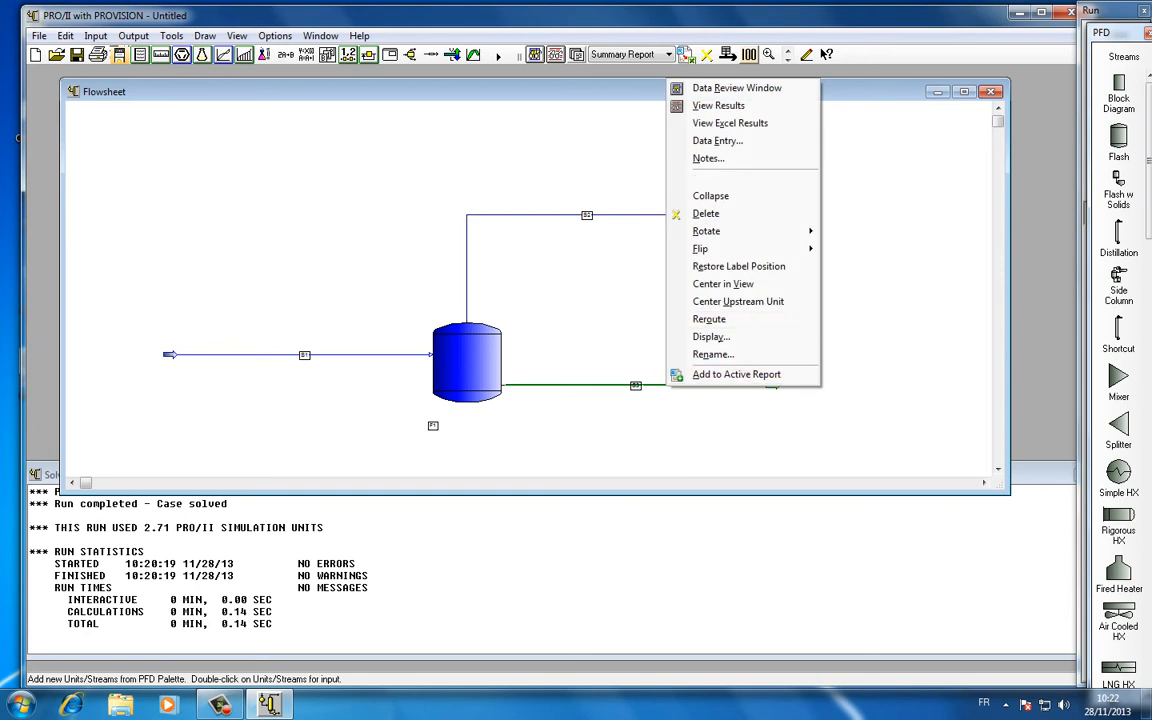
click(718, 105)
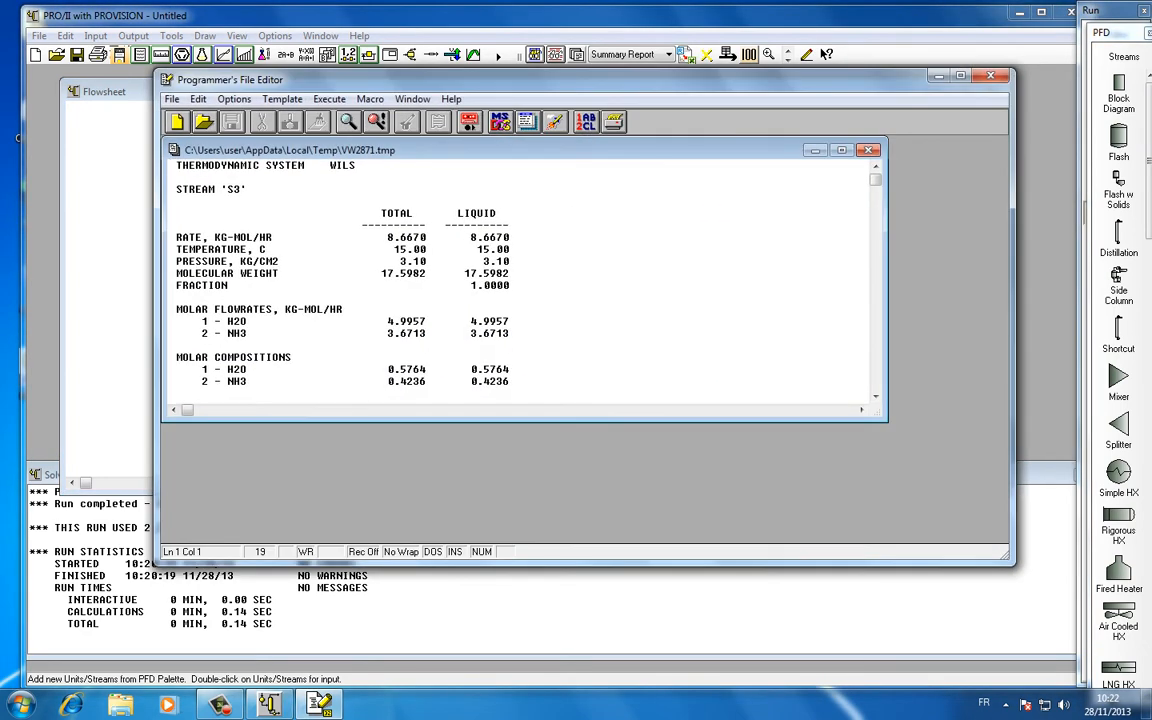
scroll(520, 280, down, 1)
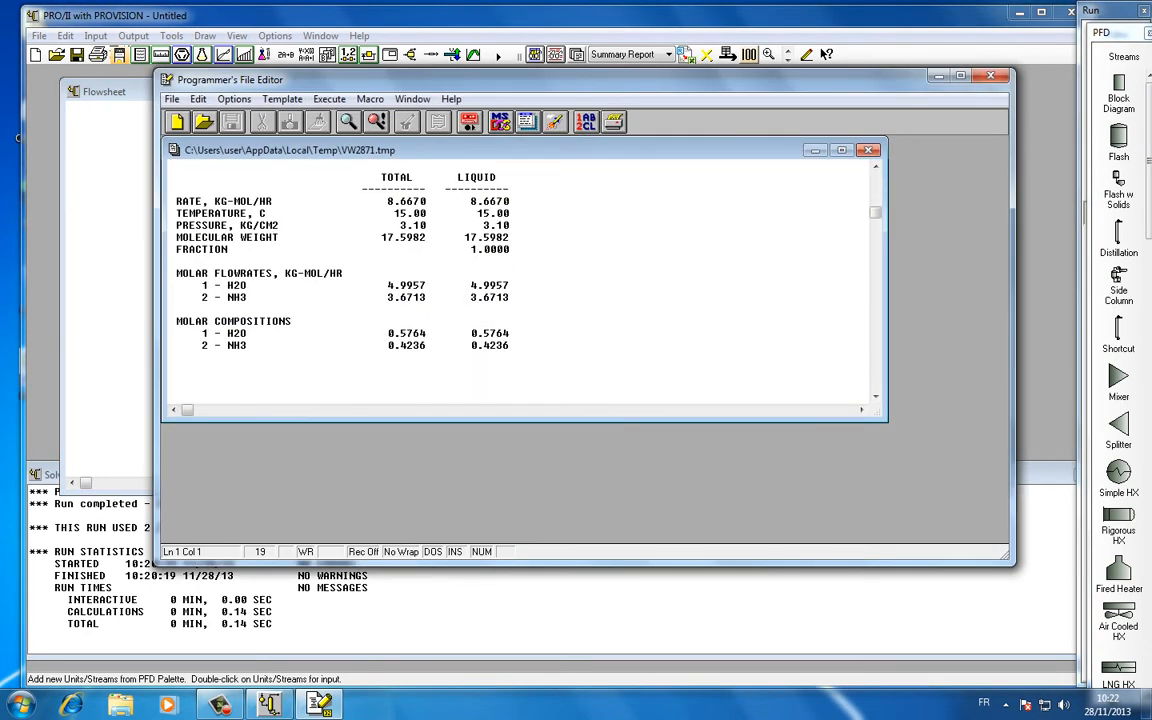
Examine the liquid molar compositions of H2O and NH3 in the S3 report, highlight the NH3 value, and close the report
drag(470, 333, 510, 345)
click(510, 345)
click(471, 345)
key(Left)
key(shift+Left)
key(shift+Left)
key(shift+Left)
key(shift+Left)
key(shift+Left)
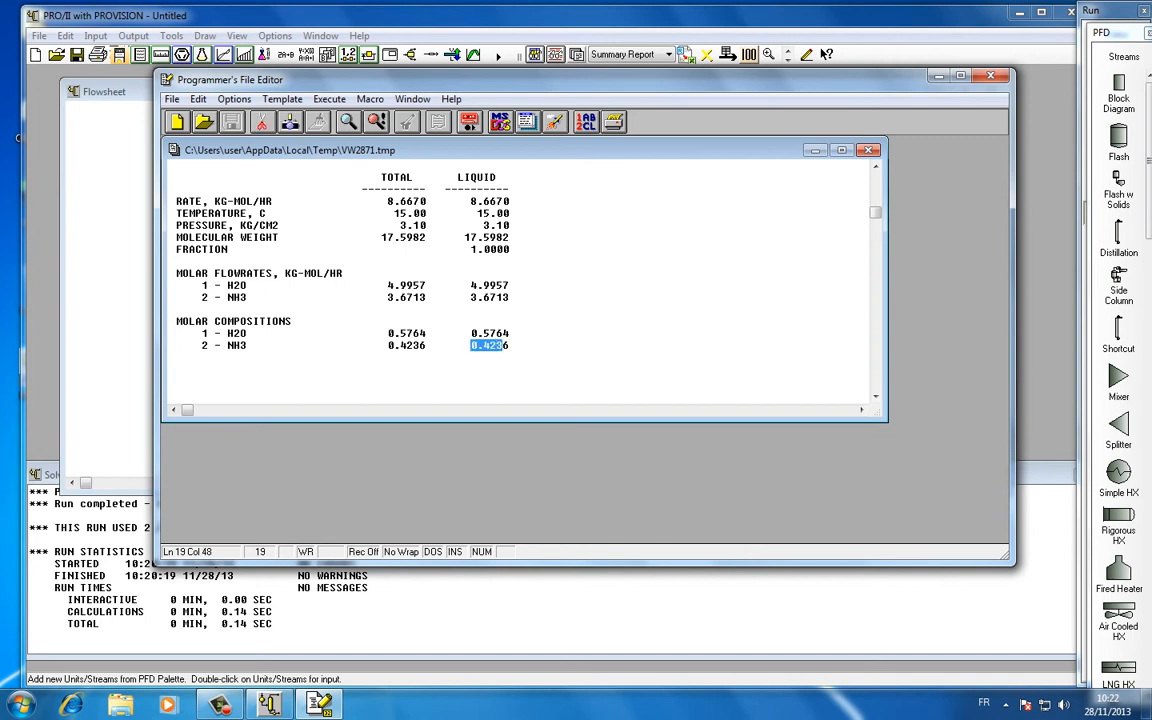
key(End)
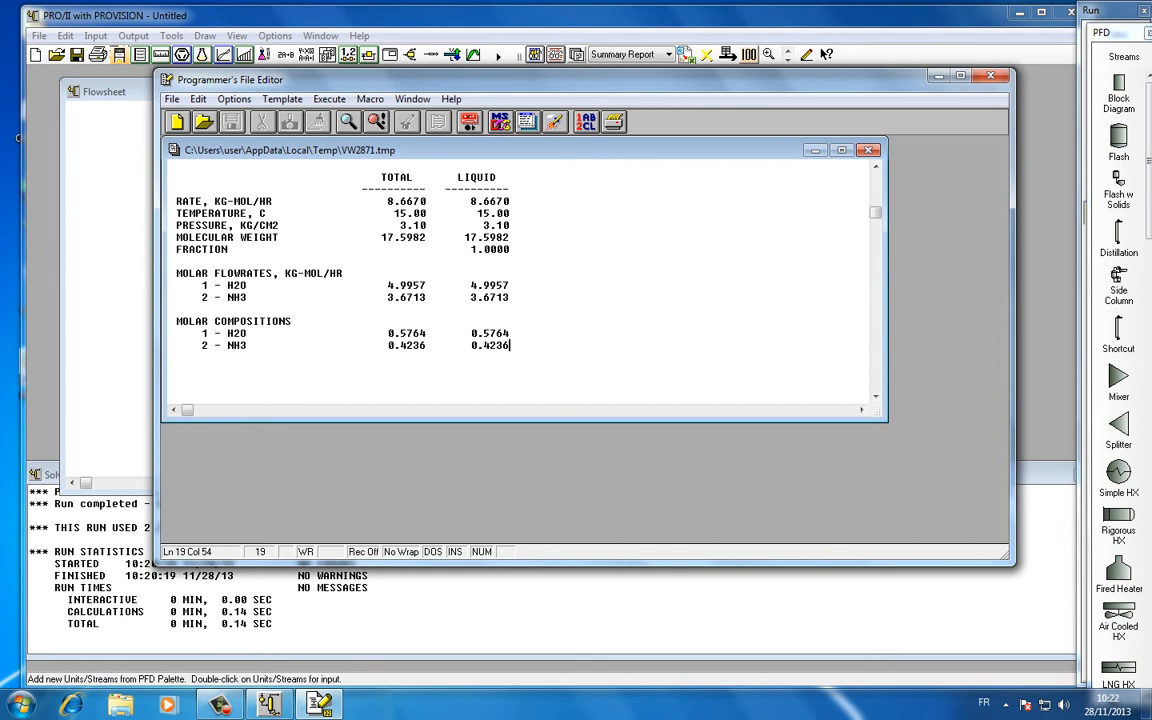
click(990, 76)
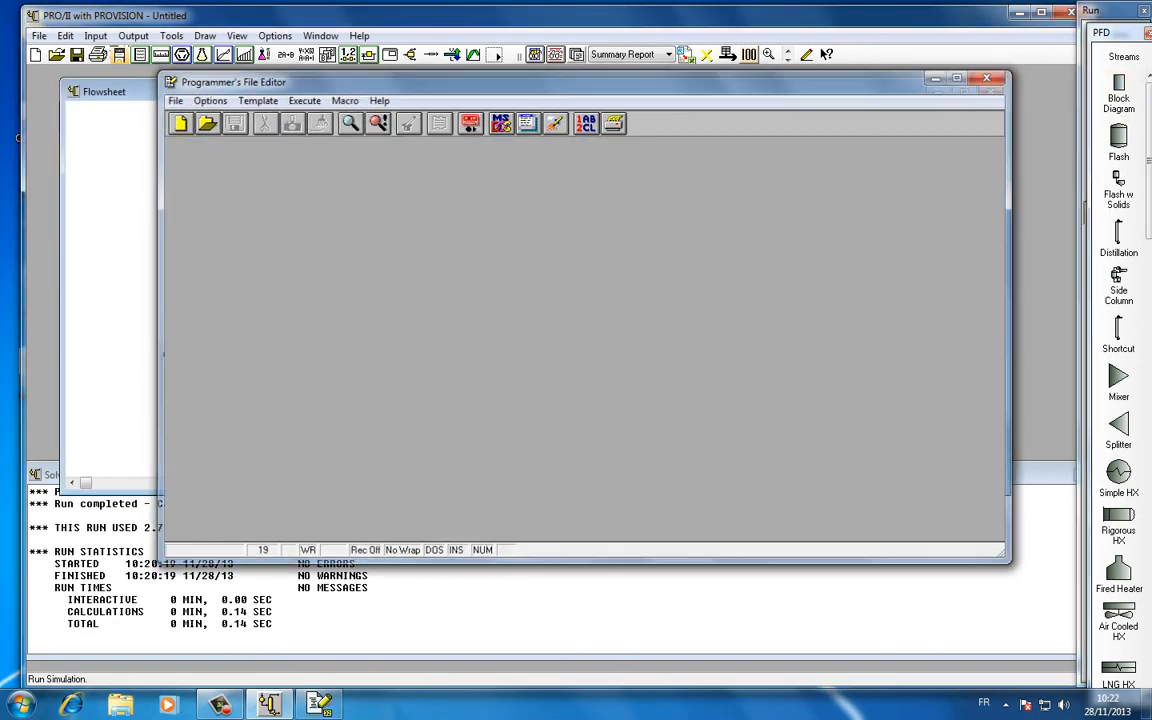
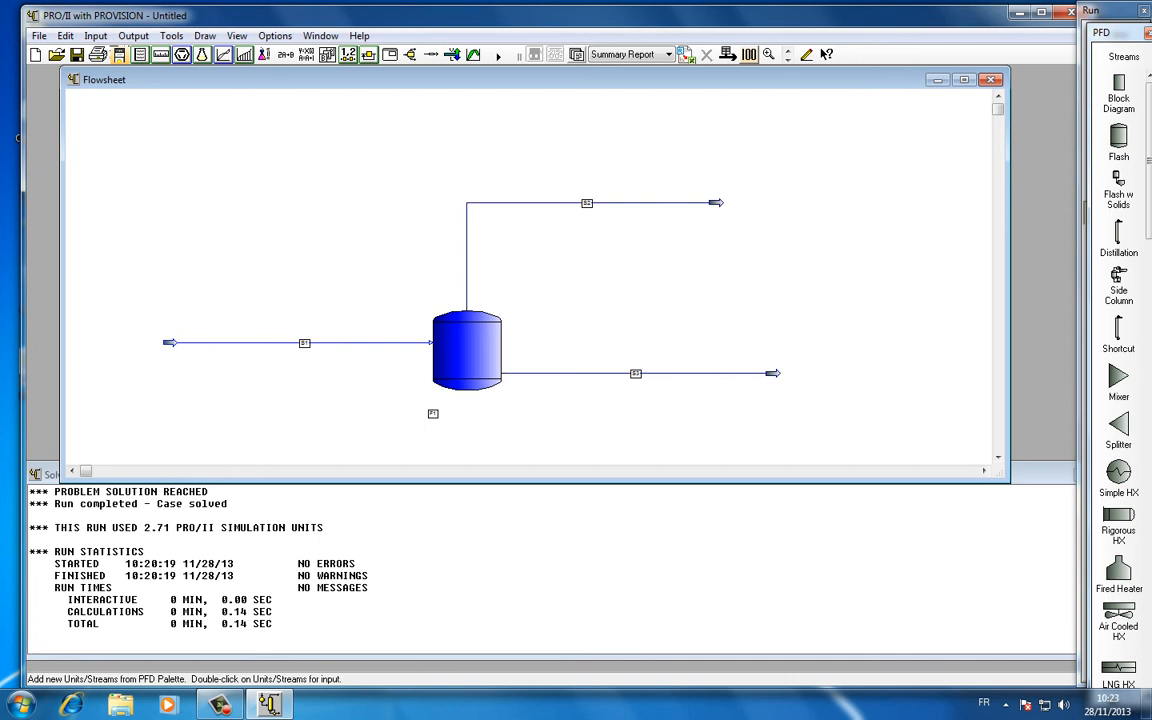
click(220, 705)
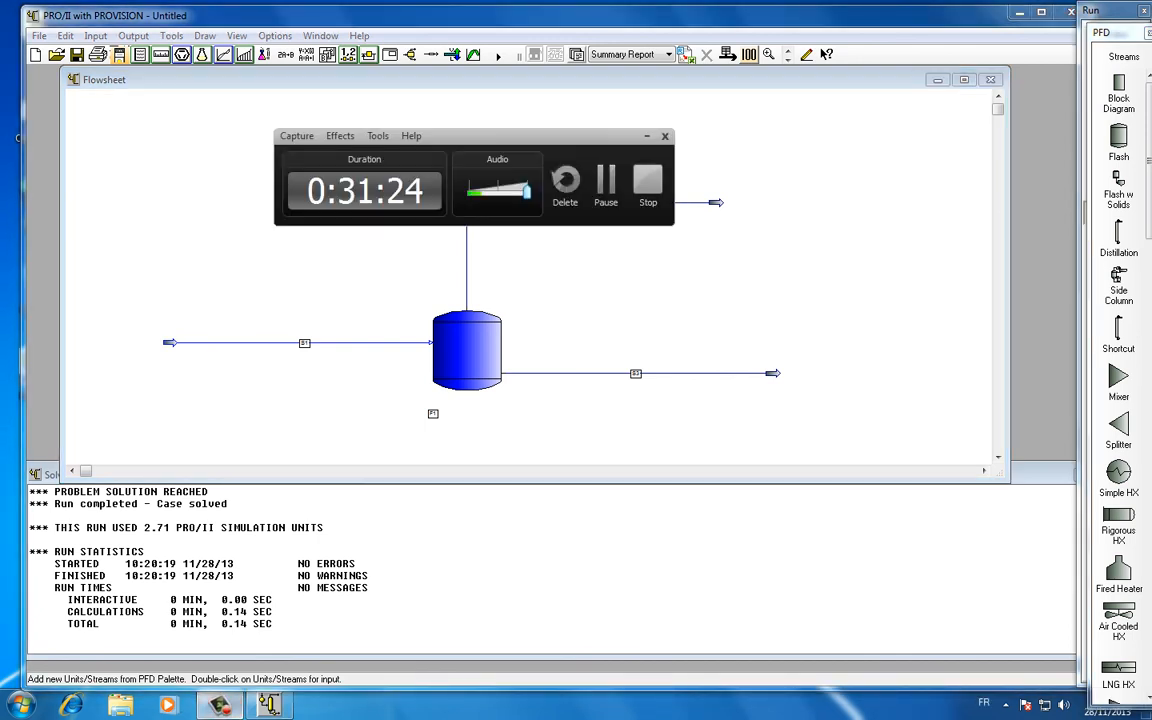
drag(530, 136, 716, 98)
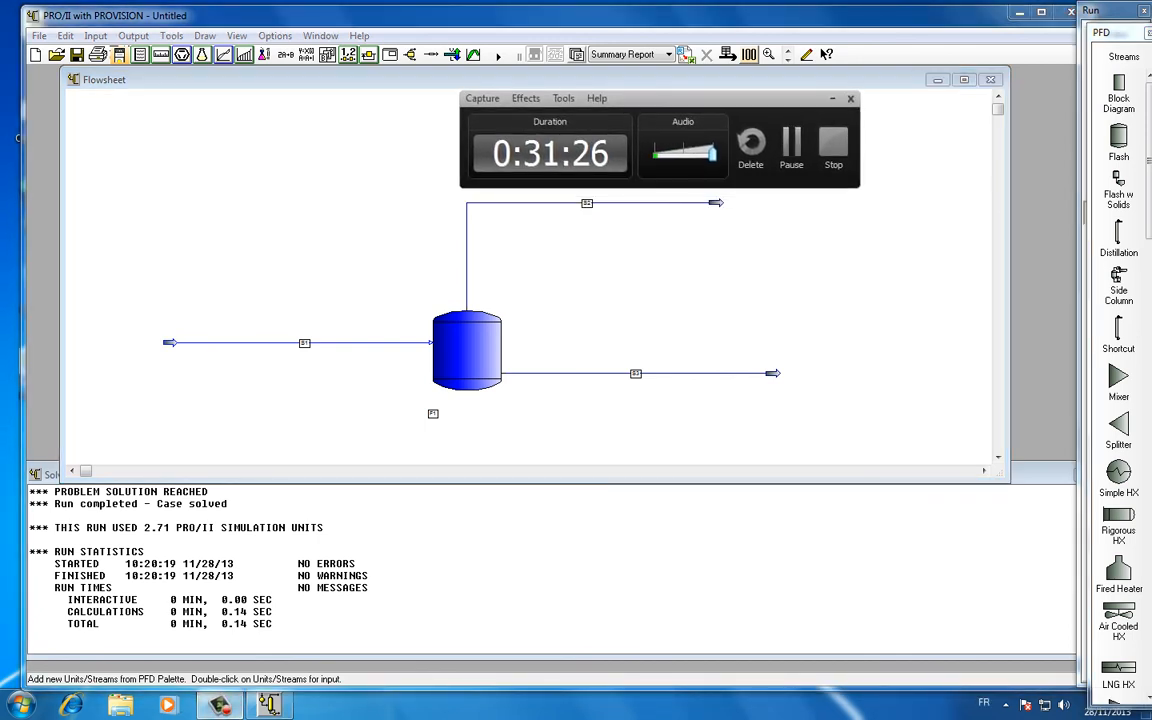